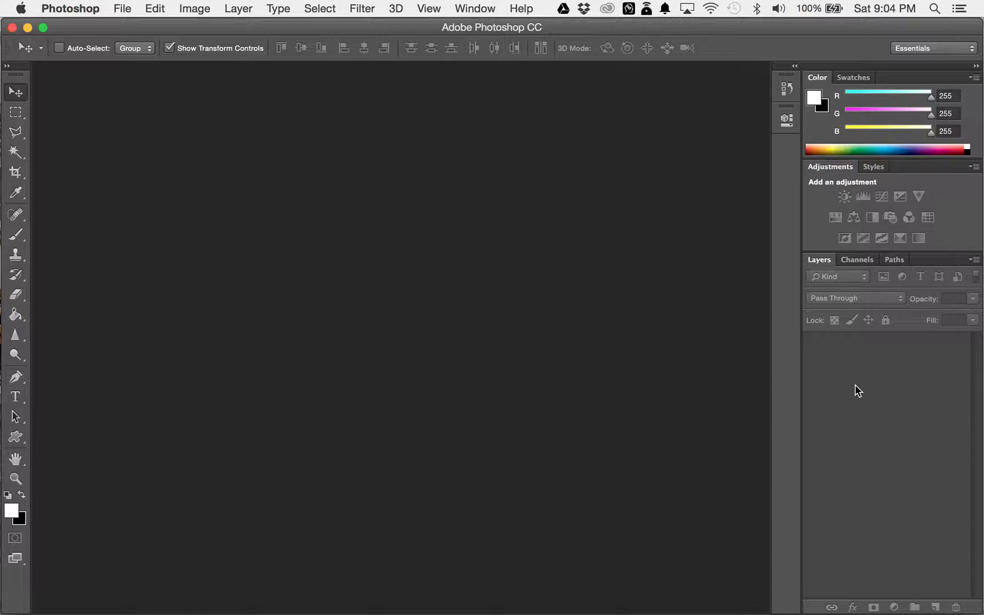
# Step: Look through the channels and paths views and return to the layers view
pyautogui.click(859, 261)
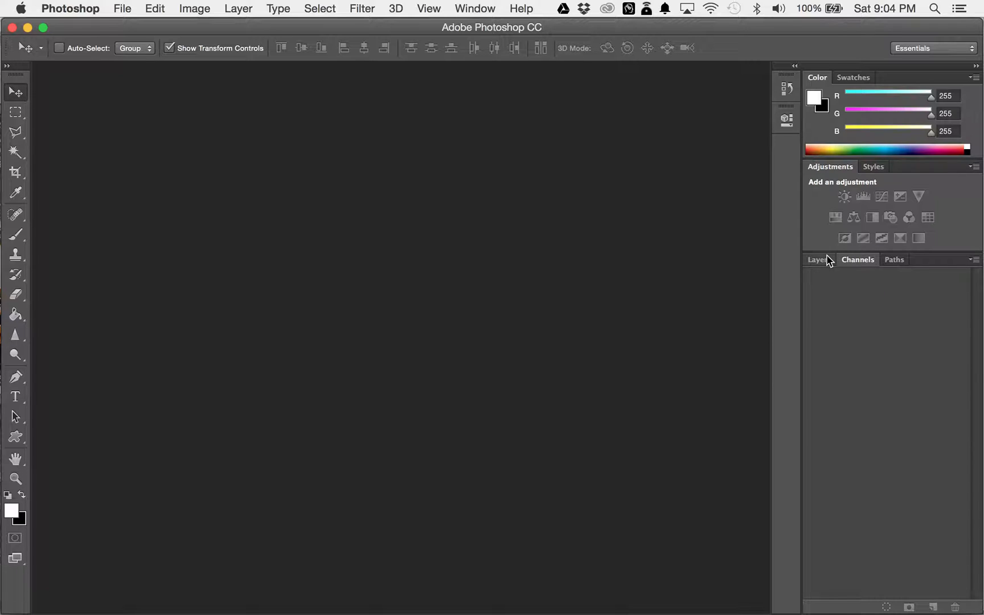
pyautogui.click(826, 261)
pyautogui.click(865, 260)
pyautogui.click(895, 261)
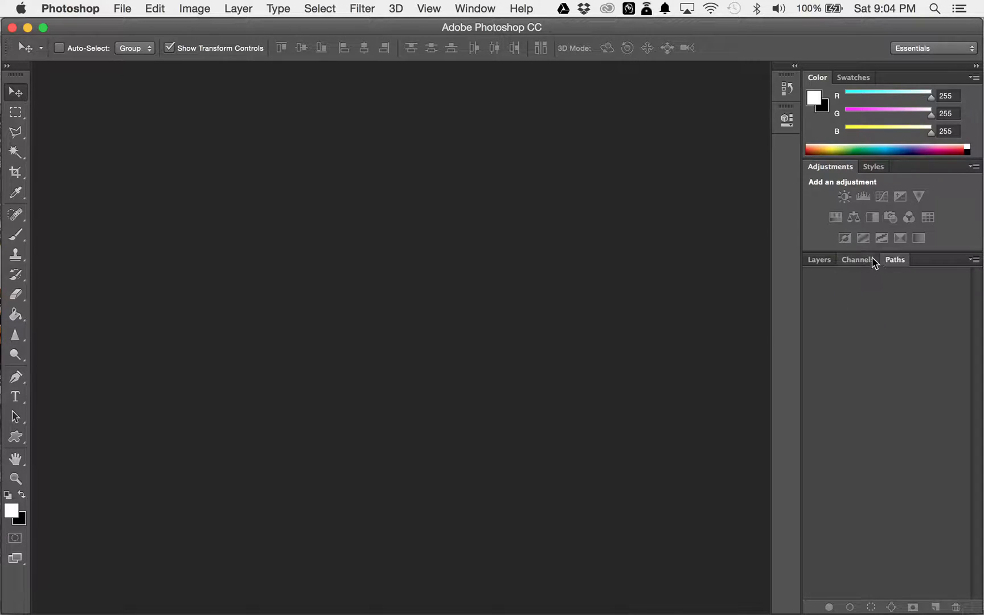
pyautogui.click(856, 263)
pyautogui.click(820, 259)
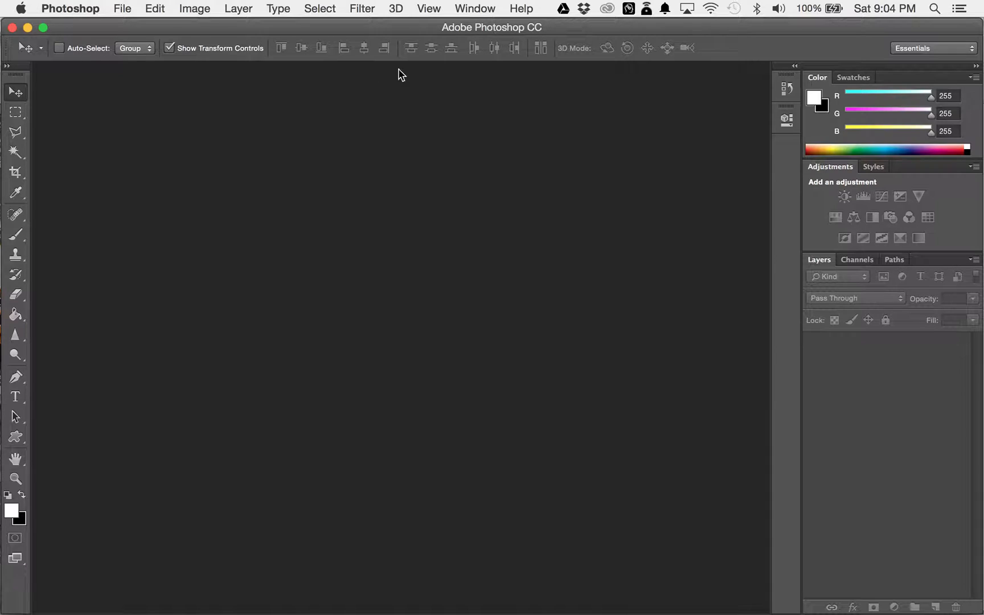
# Step: Reset the Essentials workspace to its default layout
pyautogui.click(482, 7)
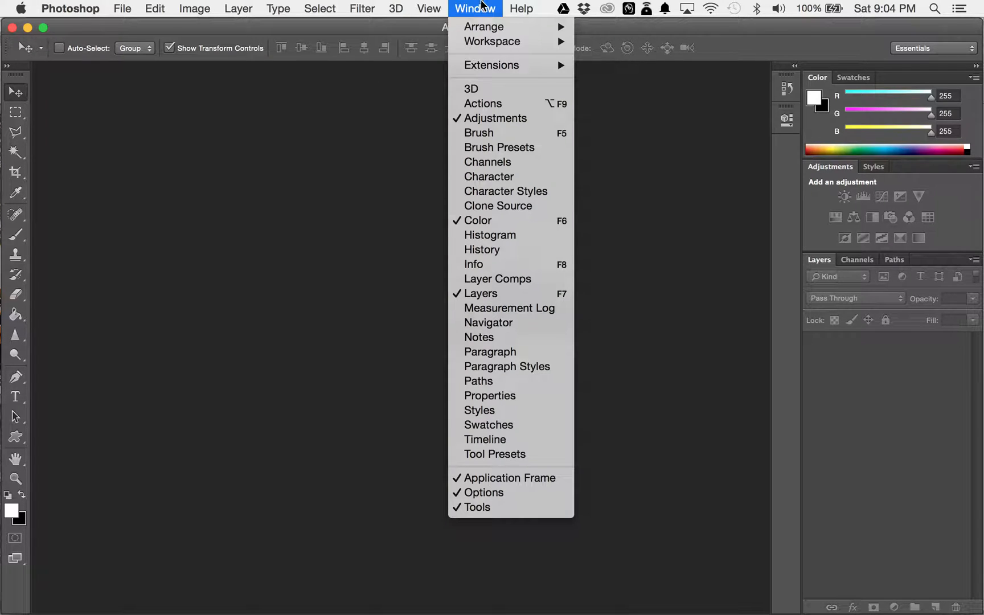
pyautogui.moveTo(501, 42)
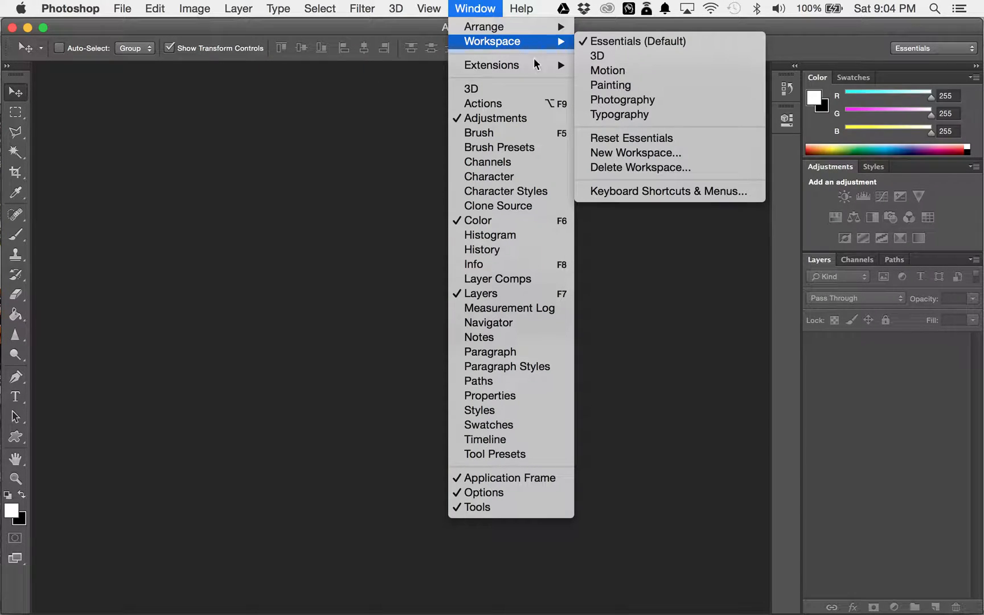
pyautogui.click(692, 141)
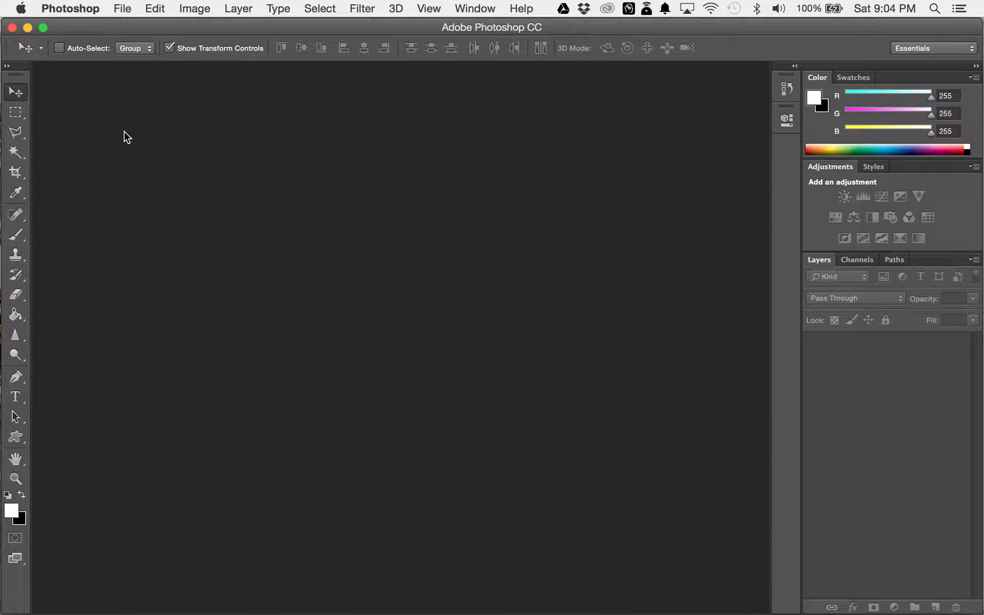
# Step: Start a new document and name it "Youtube Test"
pyautogui.click(121, 8)
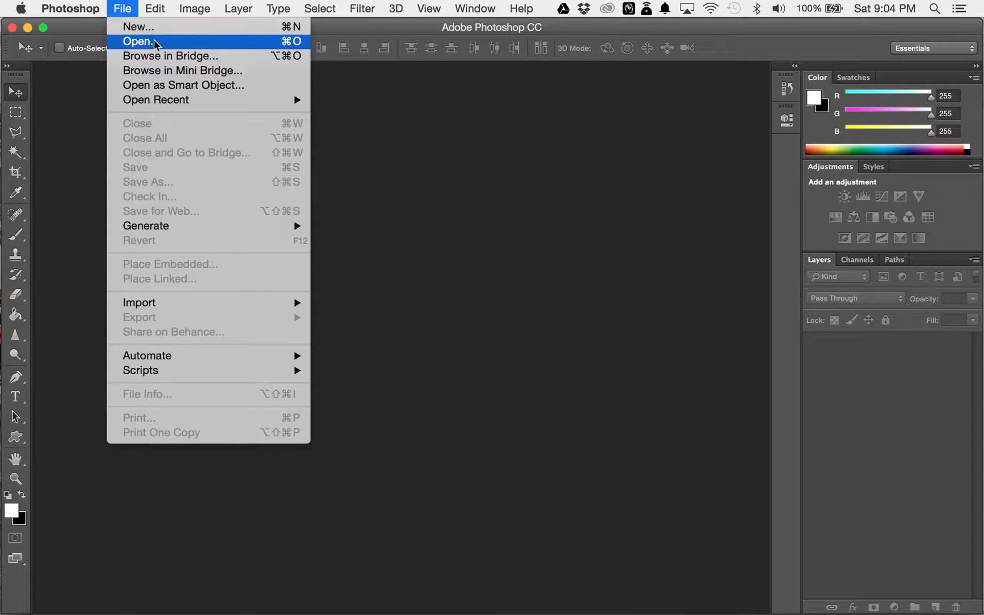
pyautogui.click(303, 33)
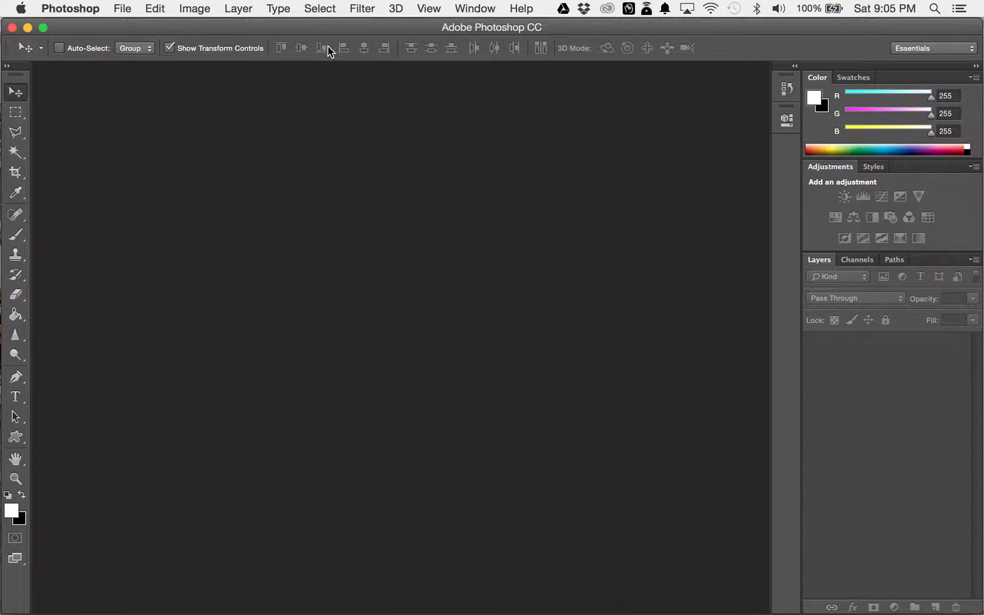
pyautogui.moveTo(482, 131); pyautogui.dragTo(355, 84)
pyautogui.click(488, 99)
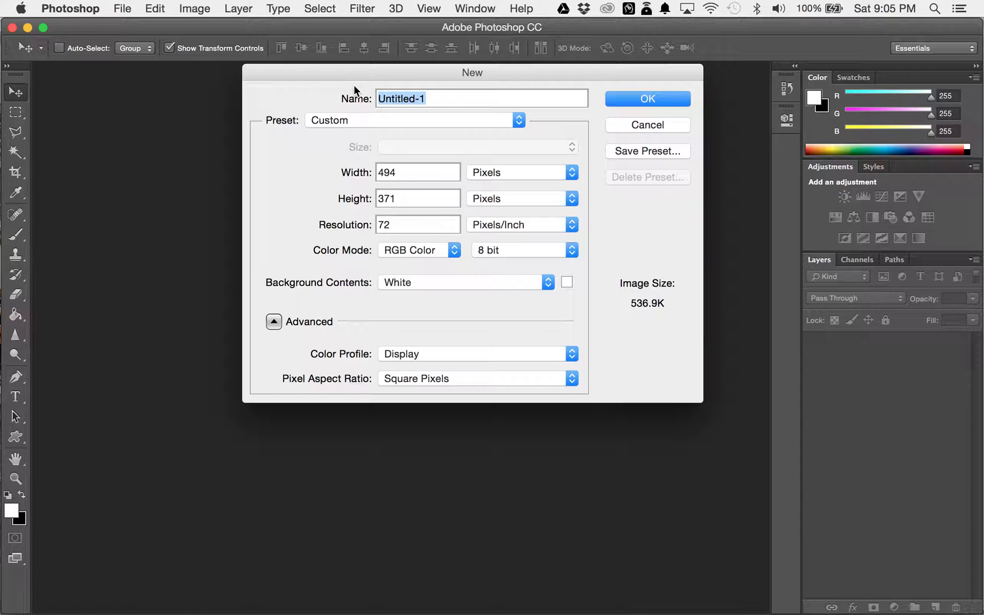
pyautogui.press('BackSpace')
pyautogui.write('Youtube ')
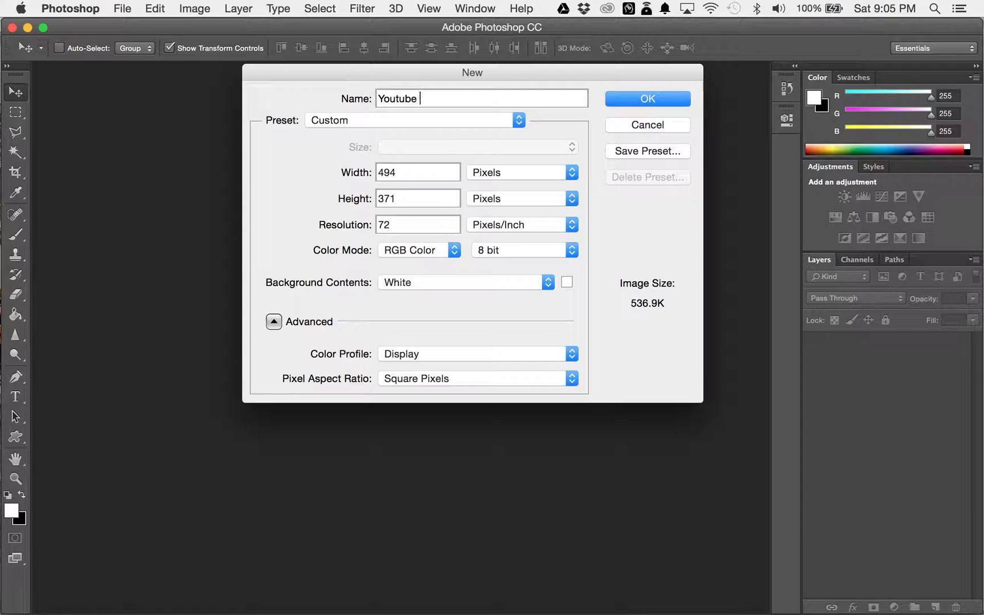
pyautogui.write('Test')
# Step: Choose the Default Photoshop Size preset, switch its units to pixels, and set the width to 1920 and the height to 1080
pyautogui.click(347, 119)
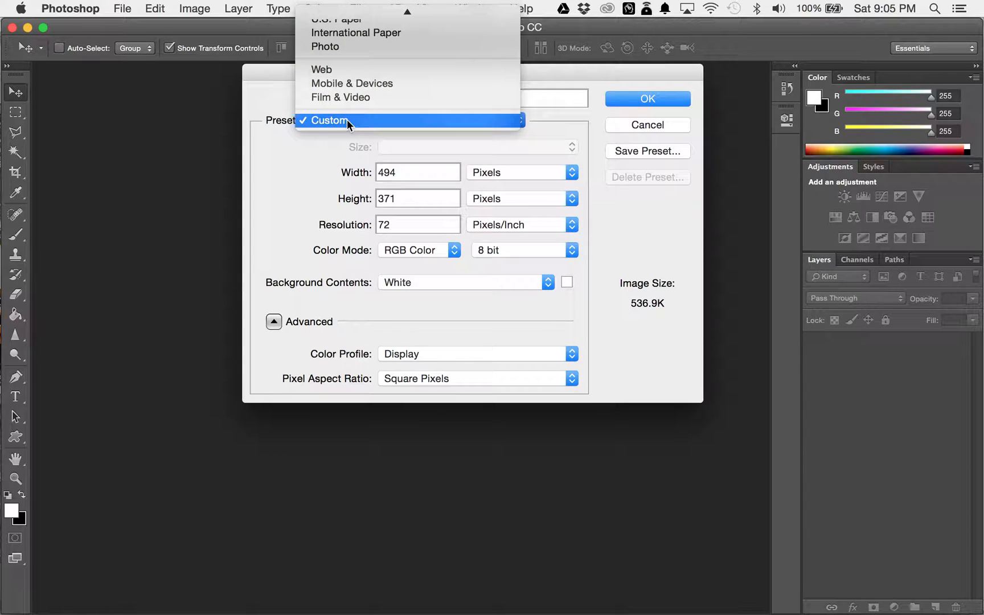
pyautogui.moveTo(393, 16)
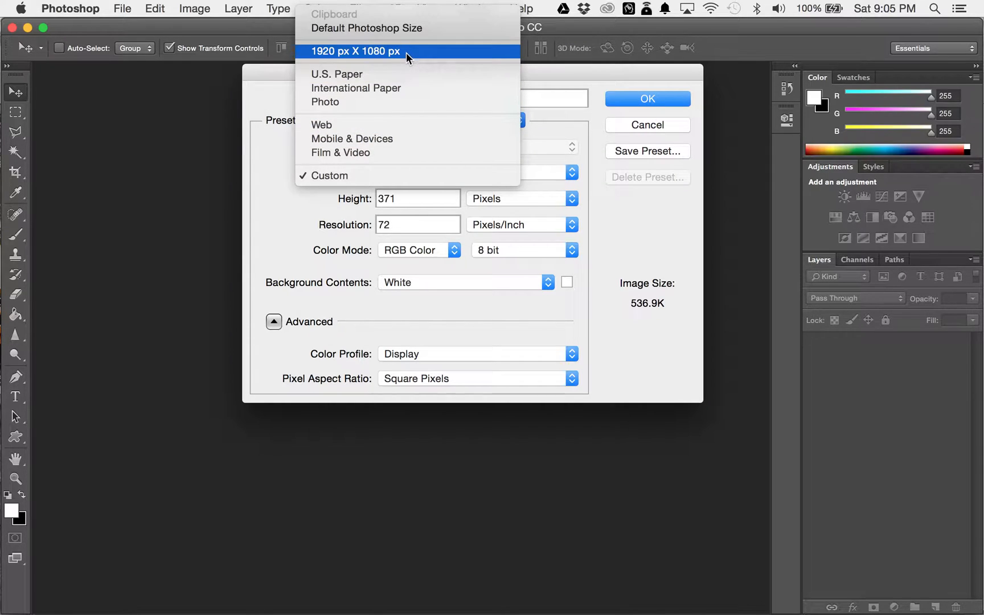
pyautogui.click(435, 32)
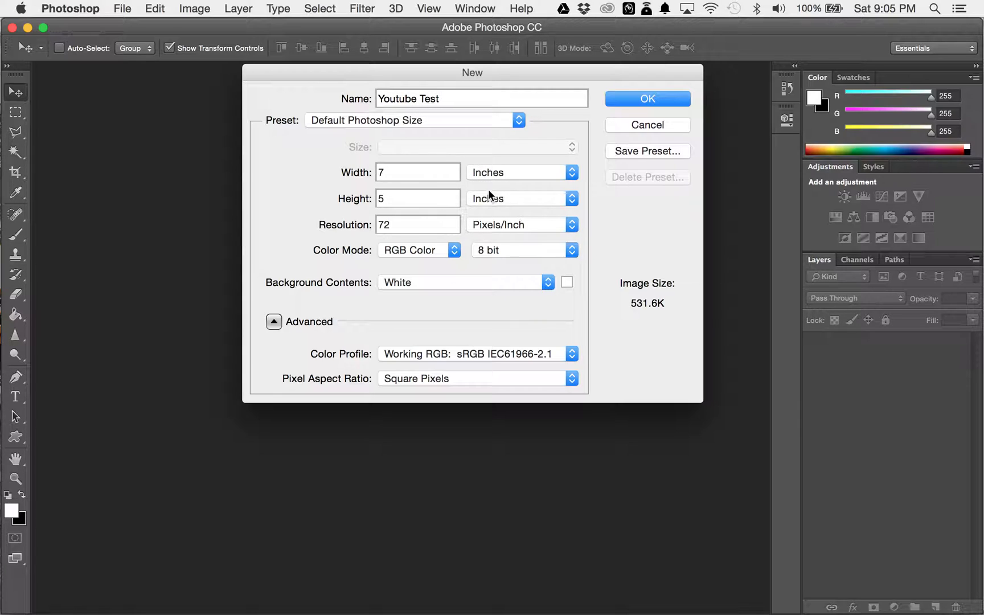
pyautogui.click(497, 177)
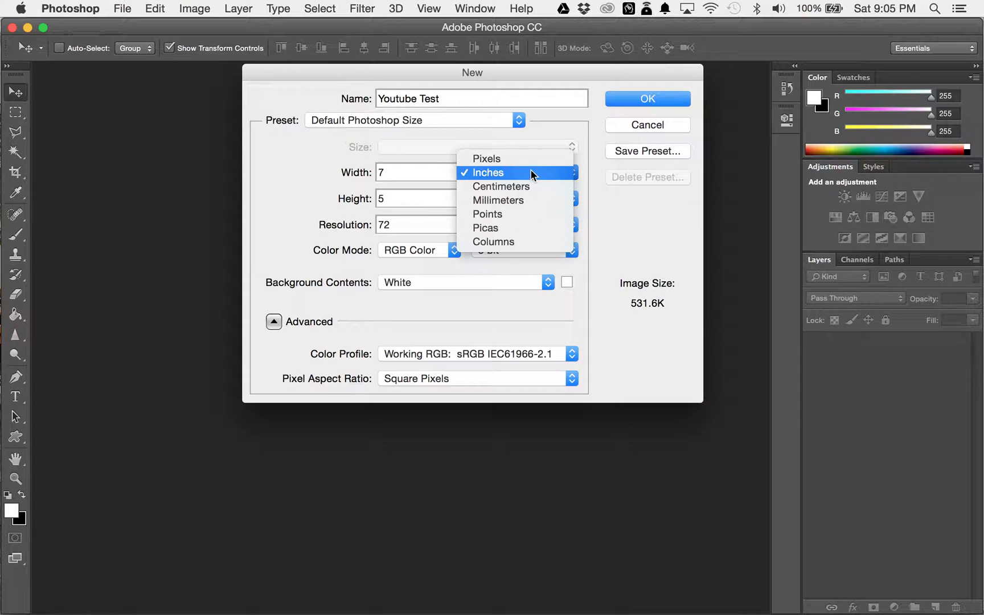
pyautogui.click(495, 159)
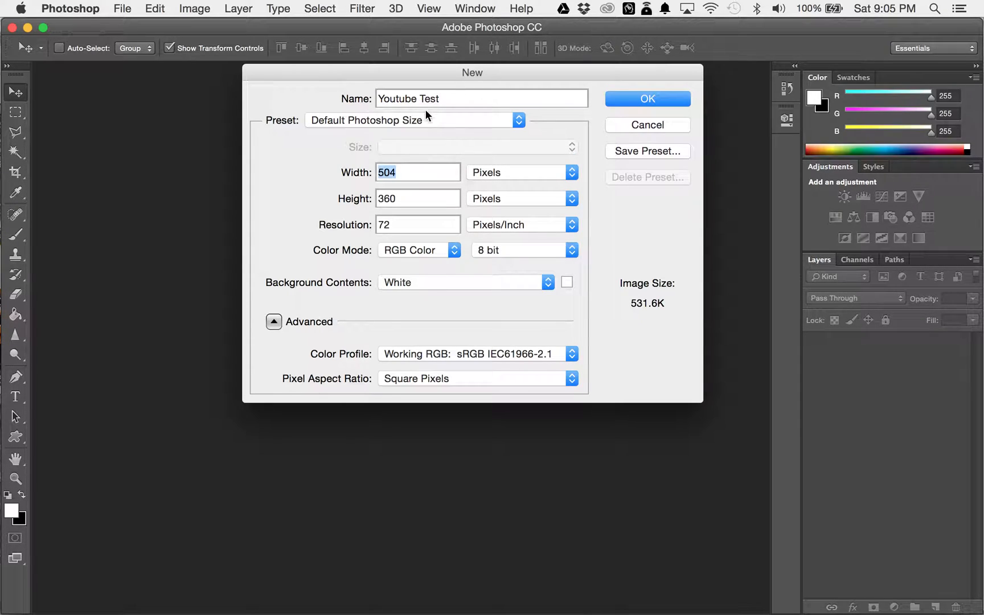
pyautogui.write('1920')
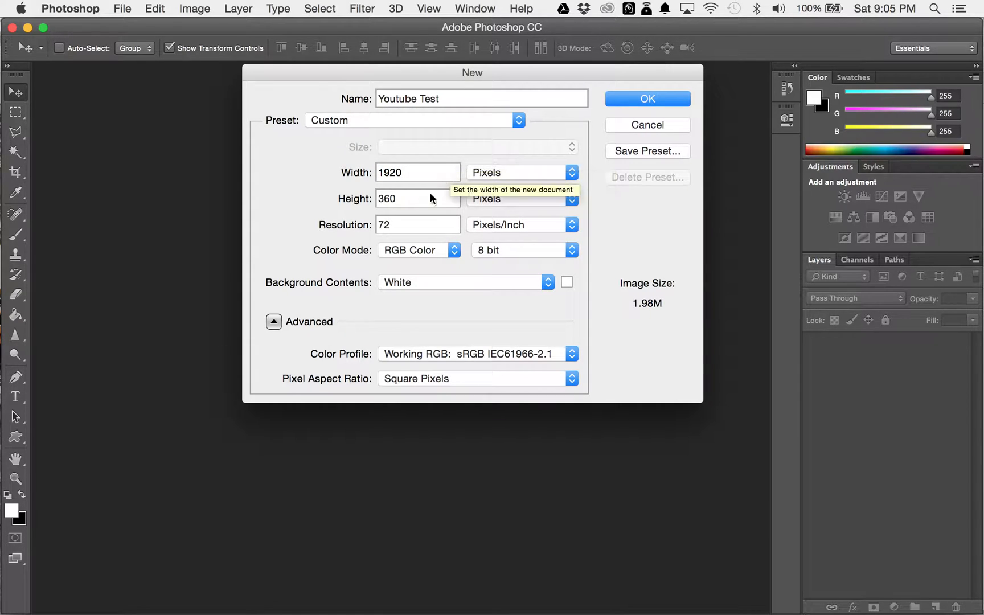
pyautogui.press('Tab')
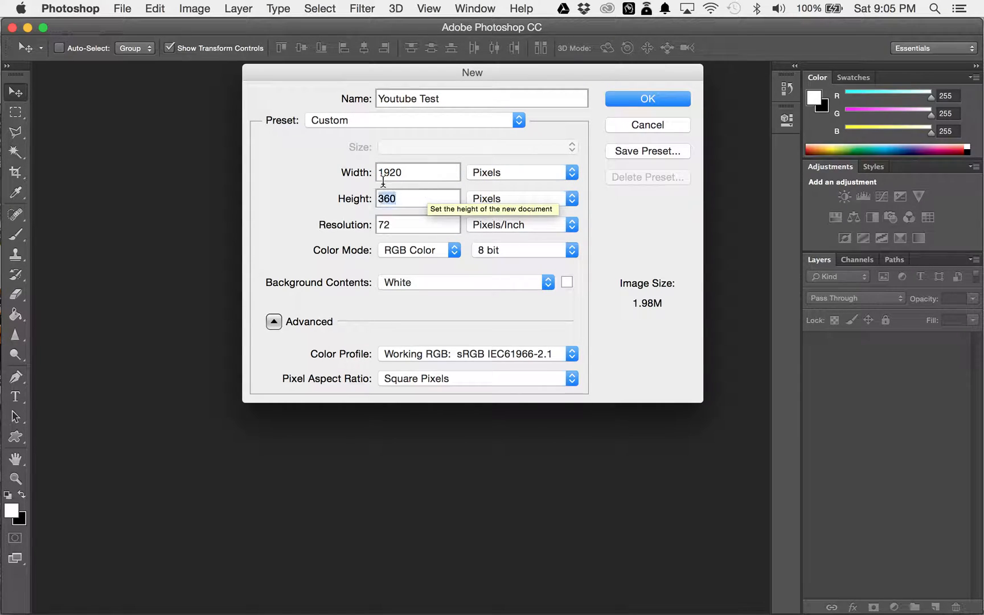
pyautogui.write('1080')
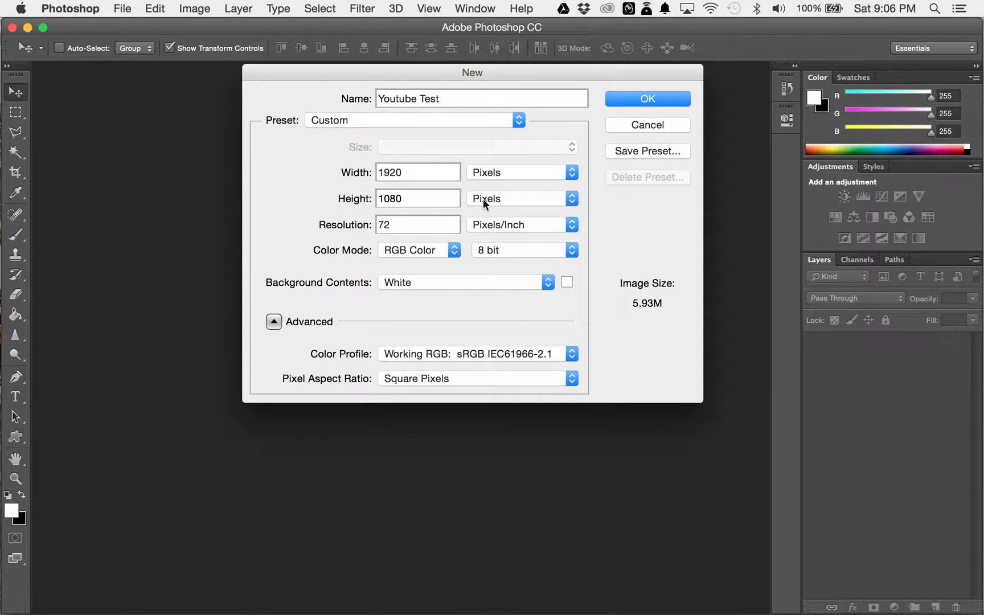
# Step: Review the new document's color mode, bit depth and resolution settings, keeping RGB Color and 8 bit
pyautogui.click(443, 247)
pyautogui.click(445, 251)
pyautogui.click(442, 248)
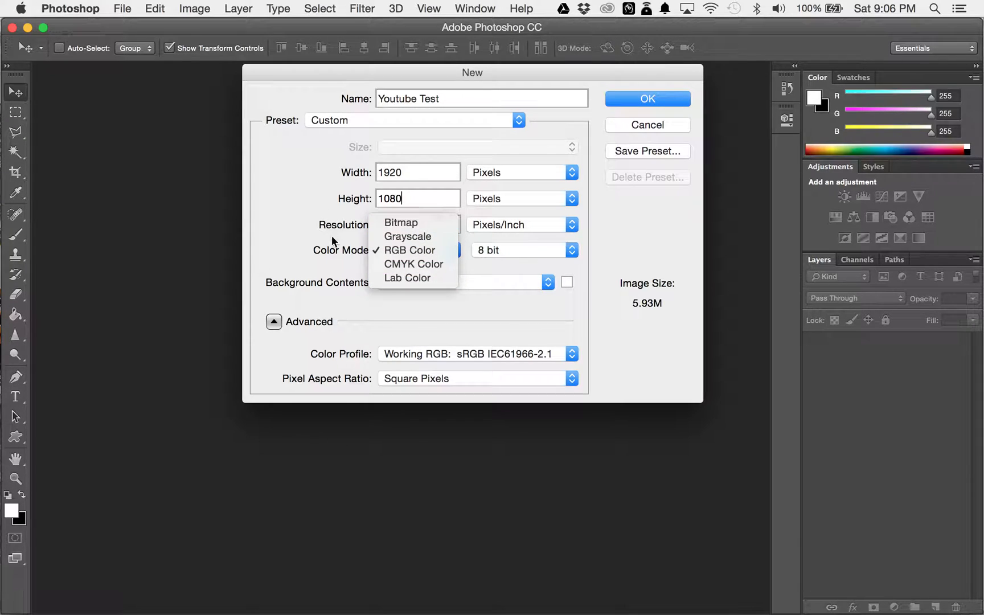
pyautogui.click(342, 251)
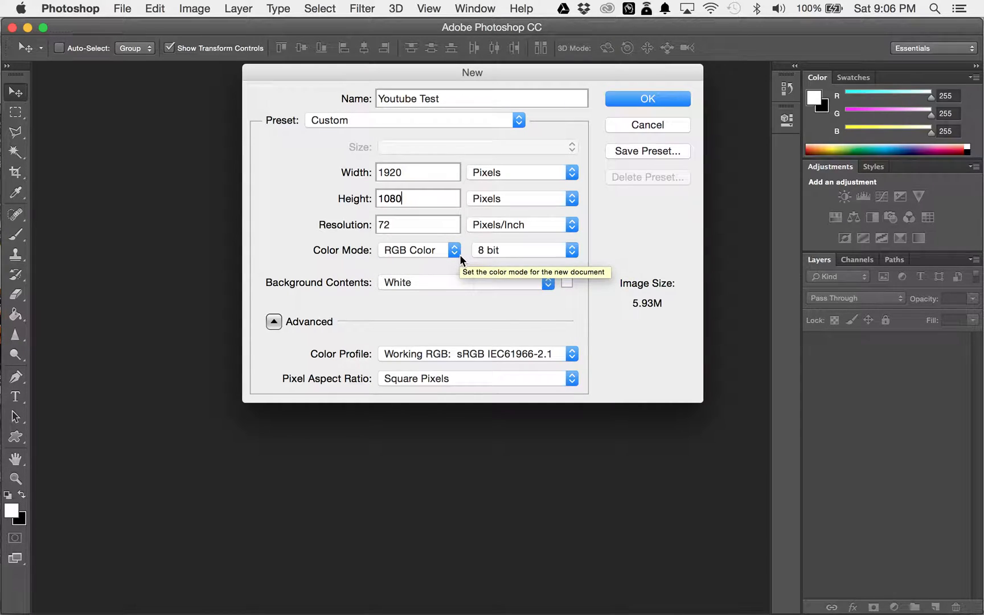
pyautogui.click(481, 251)
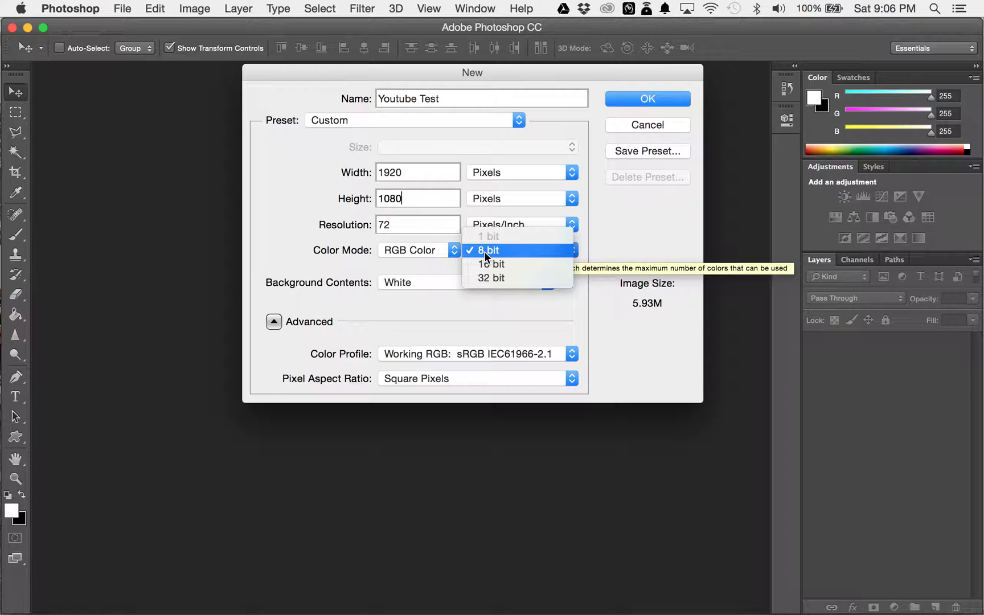
pyautogui.click(484, 251)
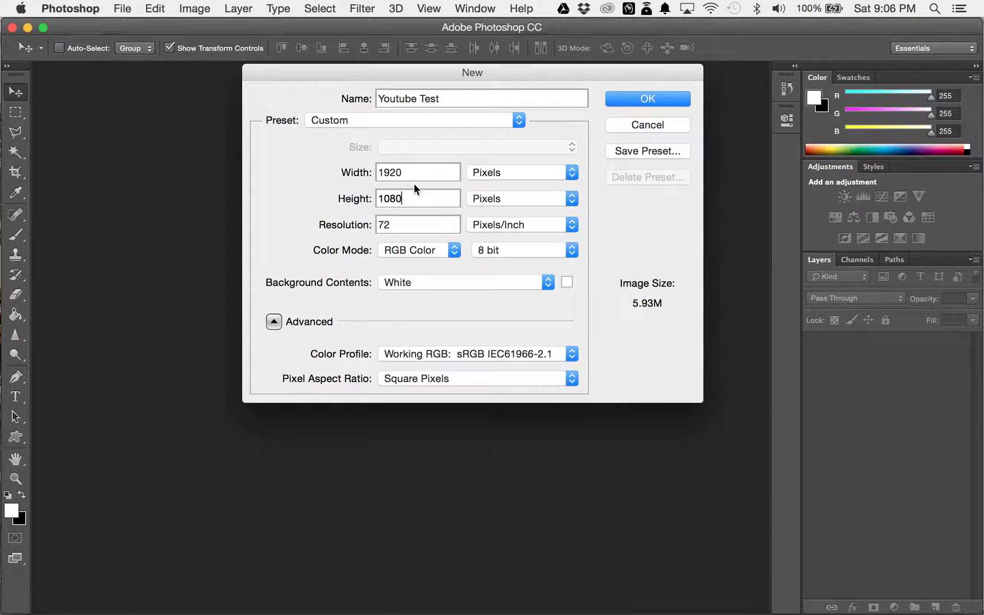
pyautogui.click(417, 223)
pyautogui.click(628, 155)
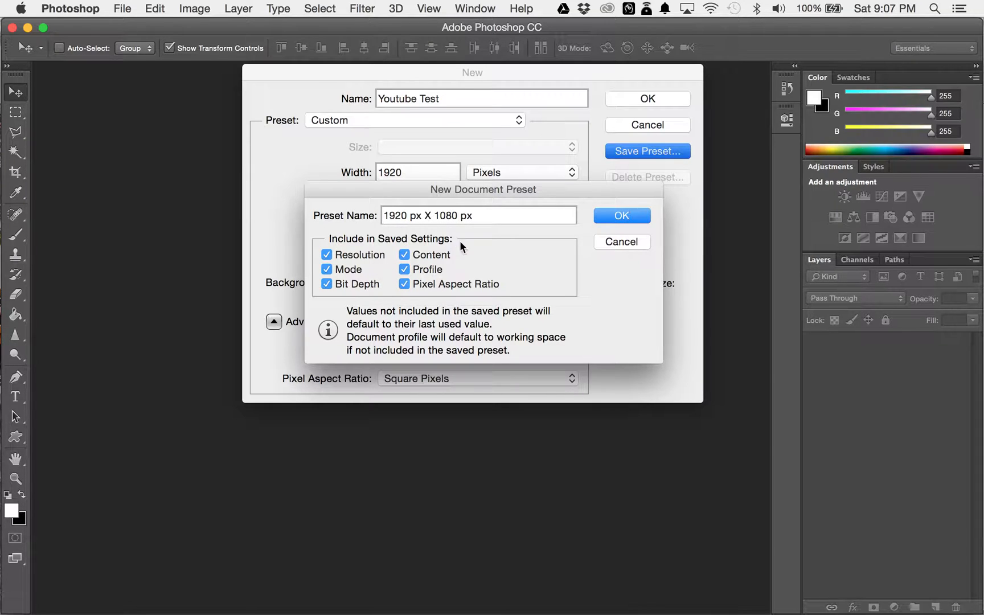
pyautogui.moveTo(500, 217); pyautogui.dragTo(218, 142)
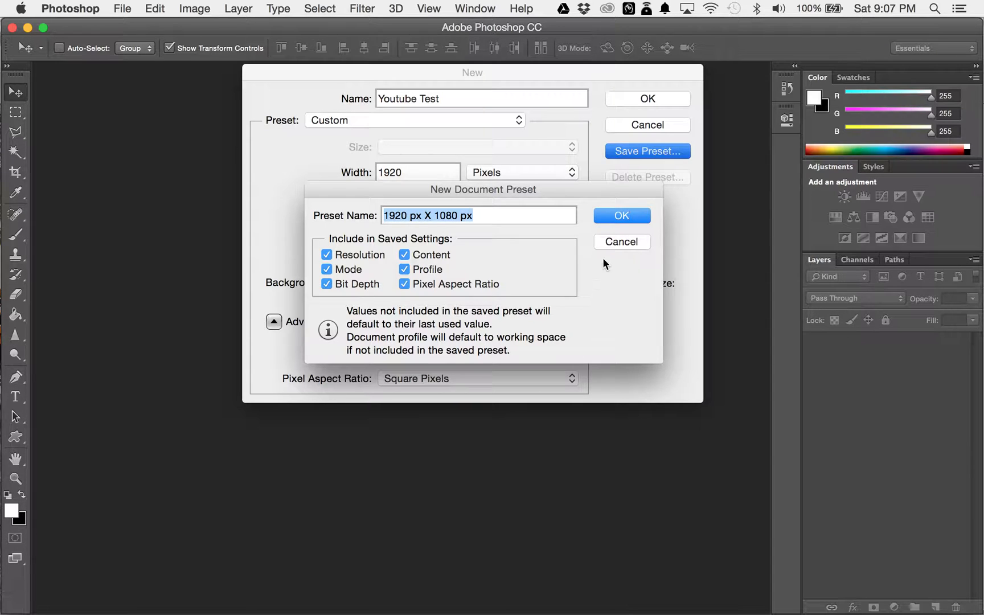
pyautogui.click(603, 242)
# Step: Apply the saved 1920 px X 1080 px preset at 300 pixels/inch and create the document
pyautogui.click(493, 120)
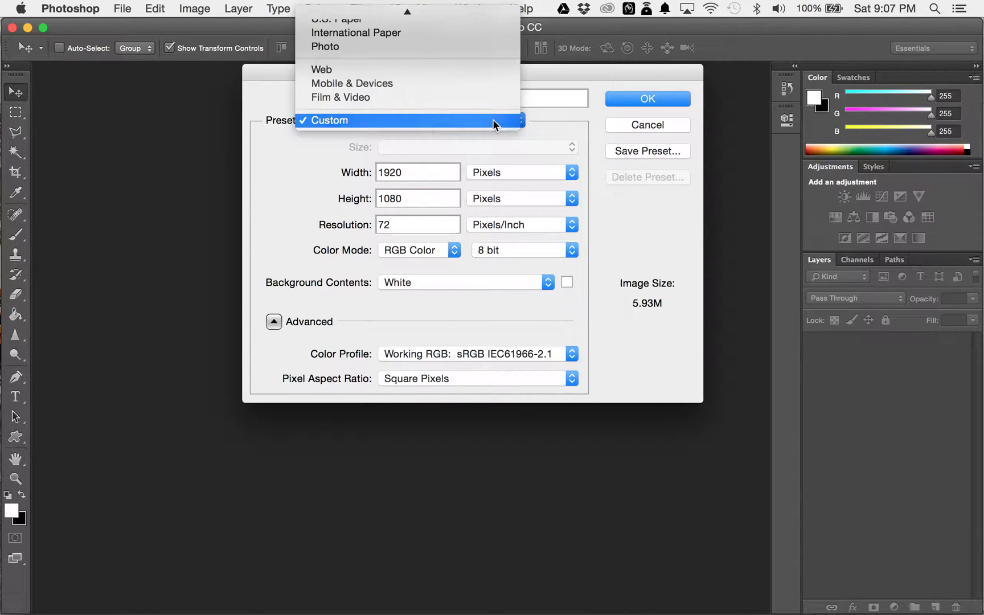
pyautogui.moveTo(466, 12)
pyautogui.click(471, 46)
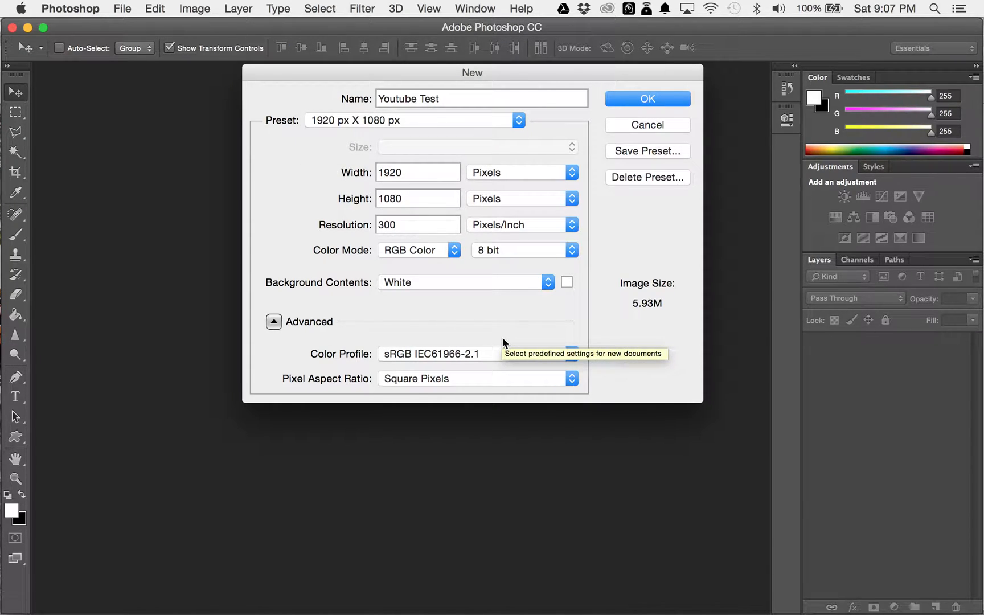
pyautogui.moveTo(413, 226); pyautogui.dragTo(370, 225)
pyautogui.click(402, 226)
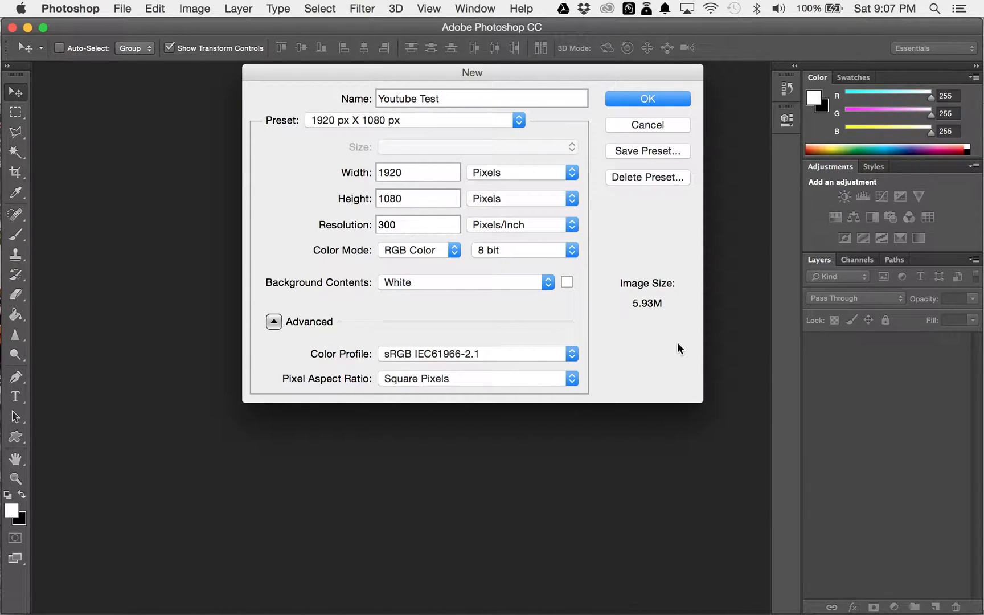
pyautogui.click(633, 100)
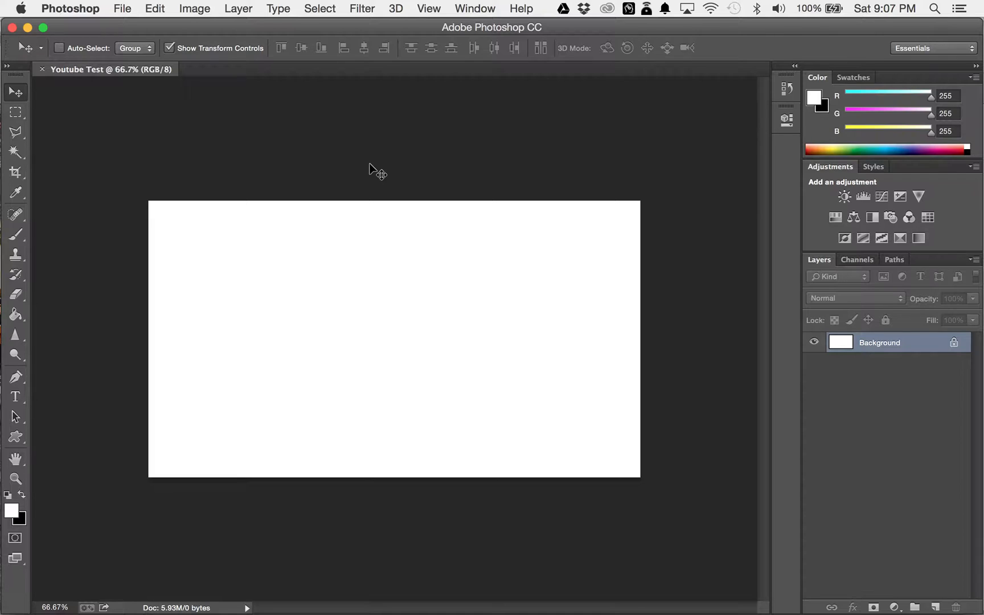
# Step: Try to move the locked Background layer on the canvas and dismiss the resulting alerts
pyautogui.press('super+plus')
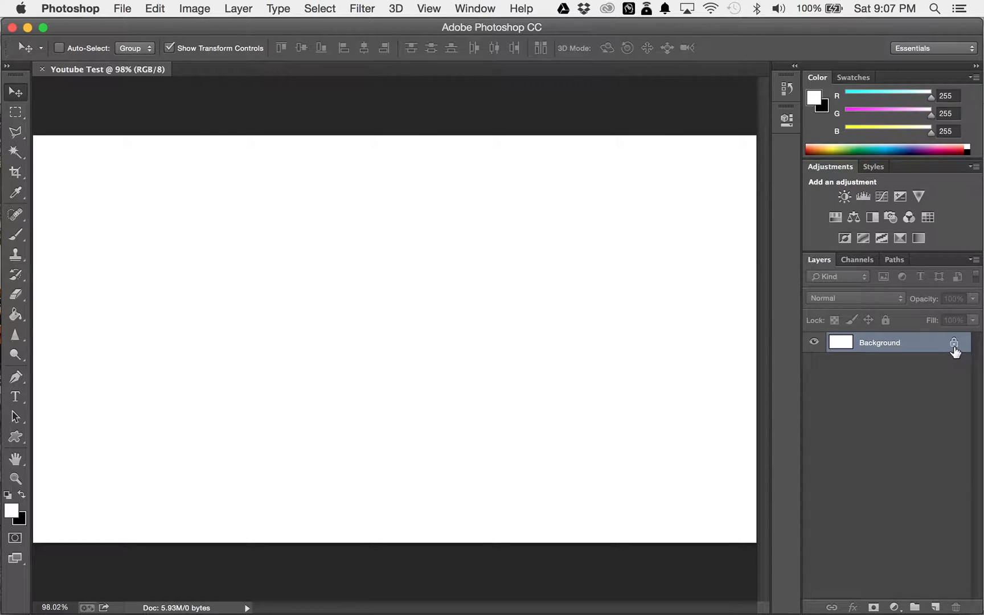
pyautogui.click(475, 320)
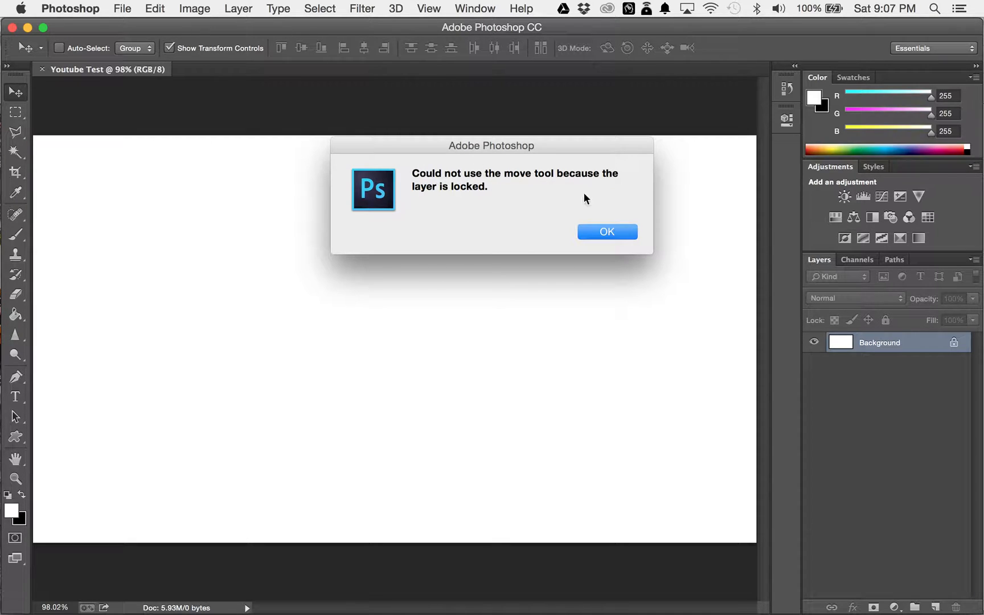
pyautogui.click(634, 233)
pyautogui.moveTo(518, 210); pyautogui.dragTo(461, 248)
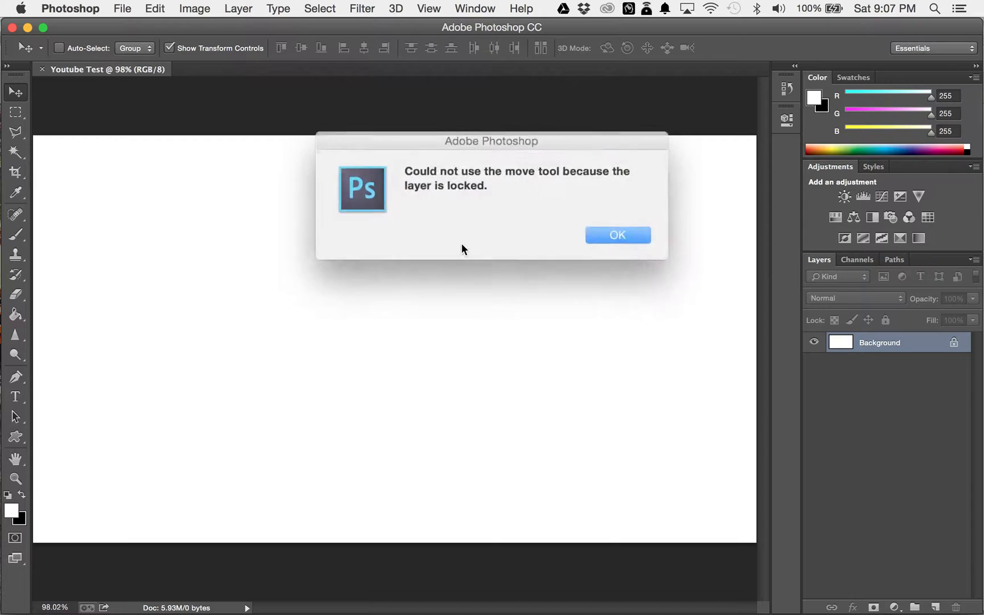
pyautogui.click(604, 231)
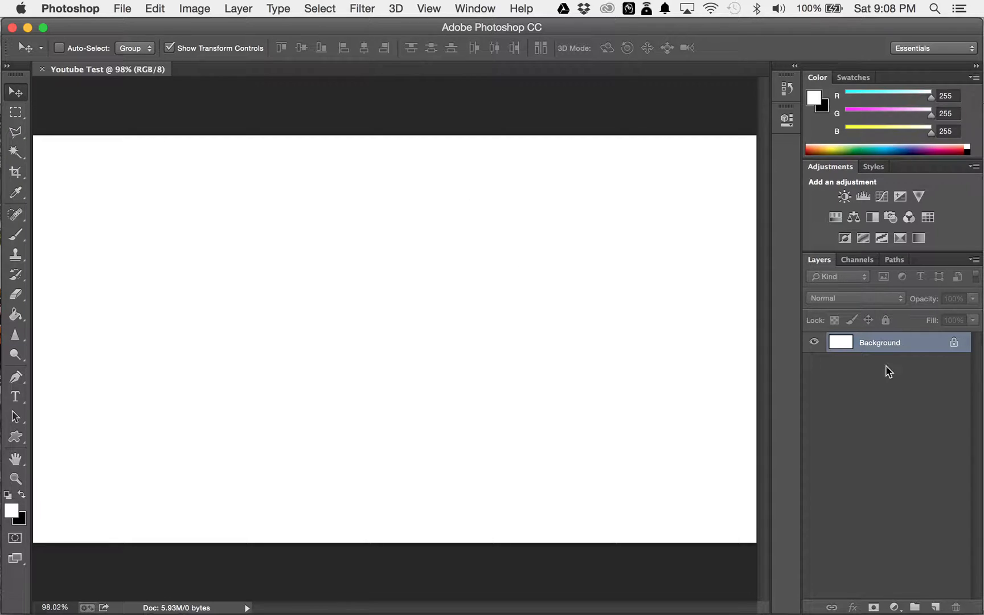
# Step: Unlock the Background layer
pyautogui.click(953, 344)
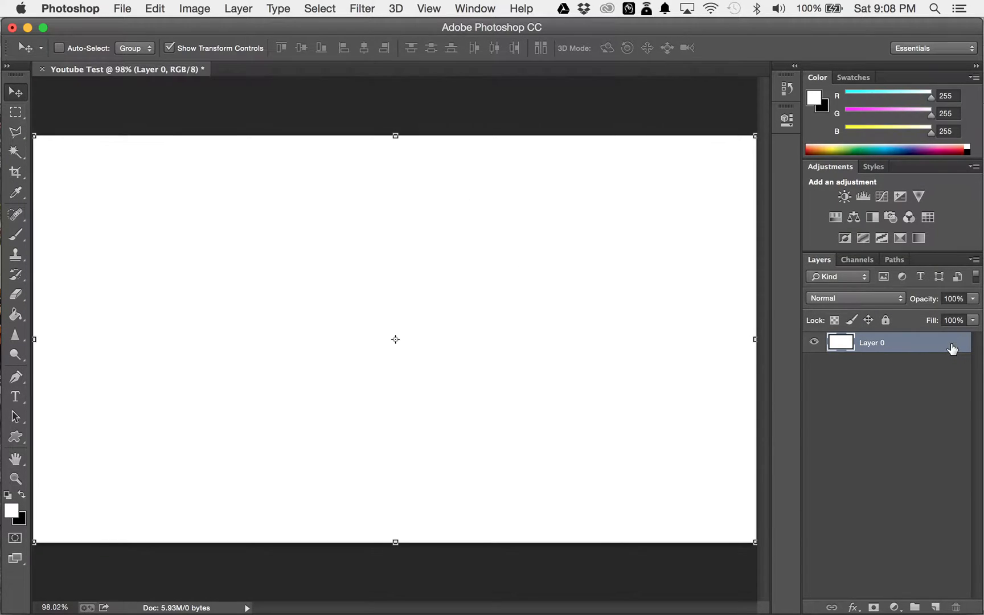
# Step: Move the unlocked white layer down on the canvas, and undo the move
pyautogui.moveTo(476, 315); pyautogui.dragTo(516, 415)
pyautogui.click(155, 8)
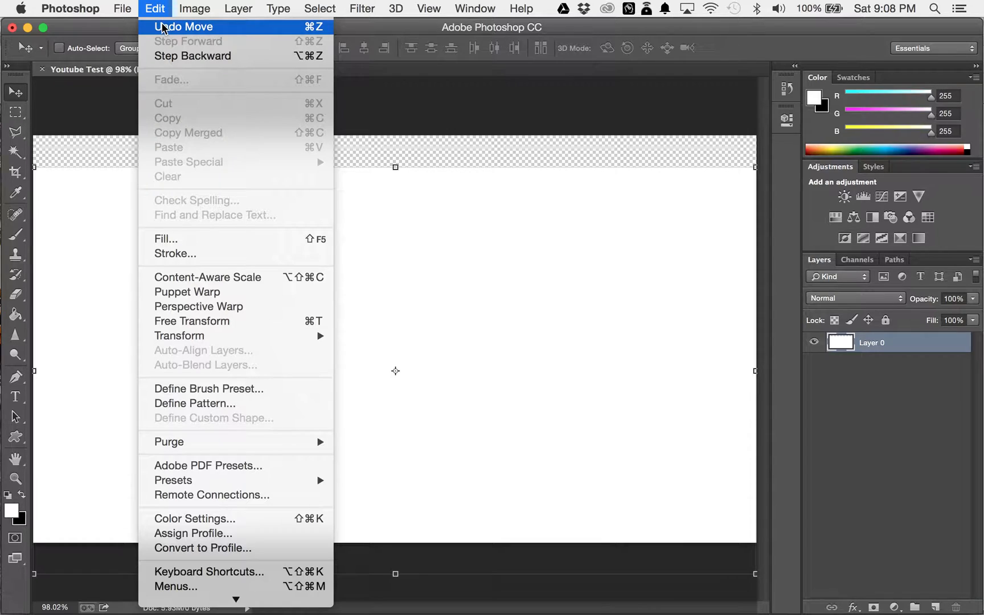
pyautogui.click(162, 26)
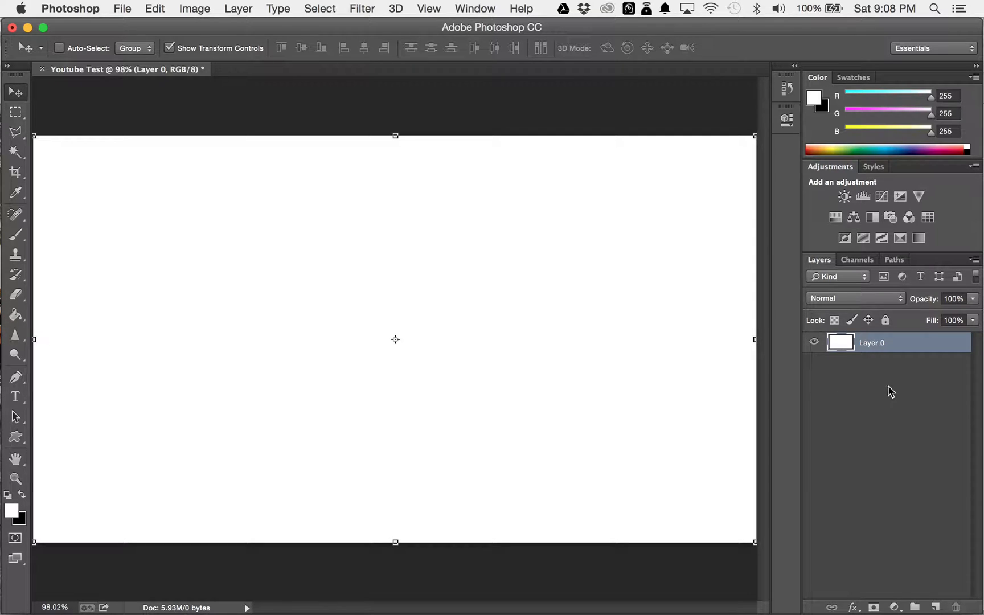
# Step: Lock all attributes of the white layer and rename it Backround
pyautogui.click(887, 323)
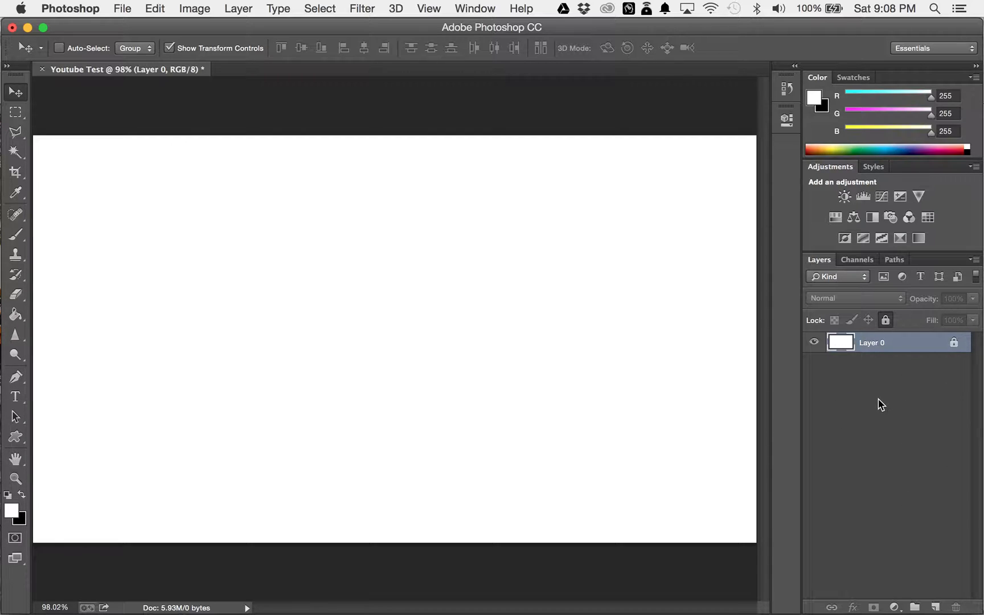
pyautogui.doubleClick(868, 344)
pyautogui.press('BackSpace')
pyautogui.write('Backyw')
pyautogui.press('BackSpace')
pyautogui.press('BackSpace')
pyautogui.write('round')
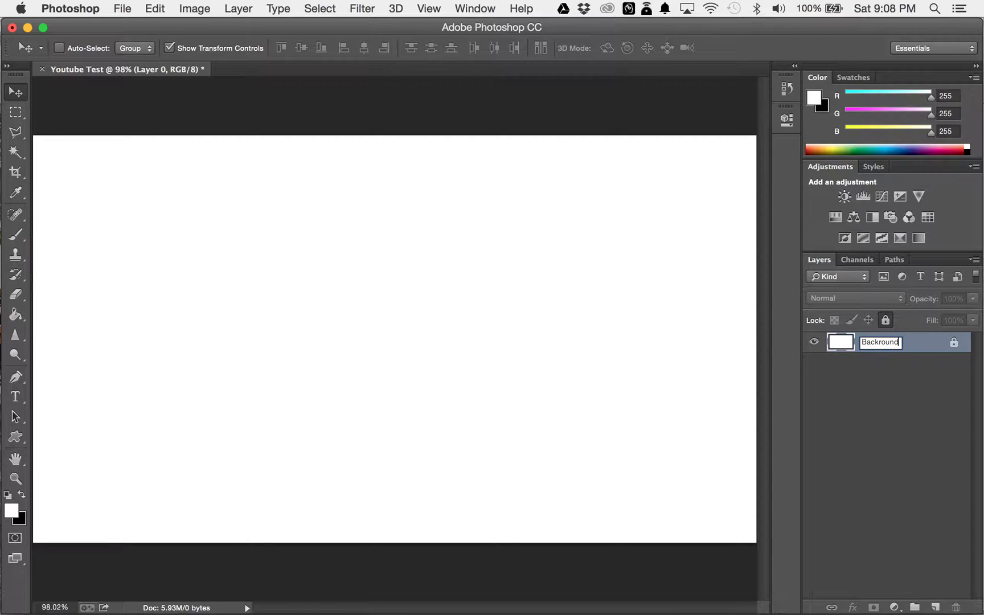
pyautogui.press('Return')
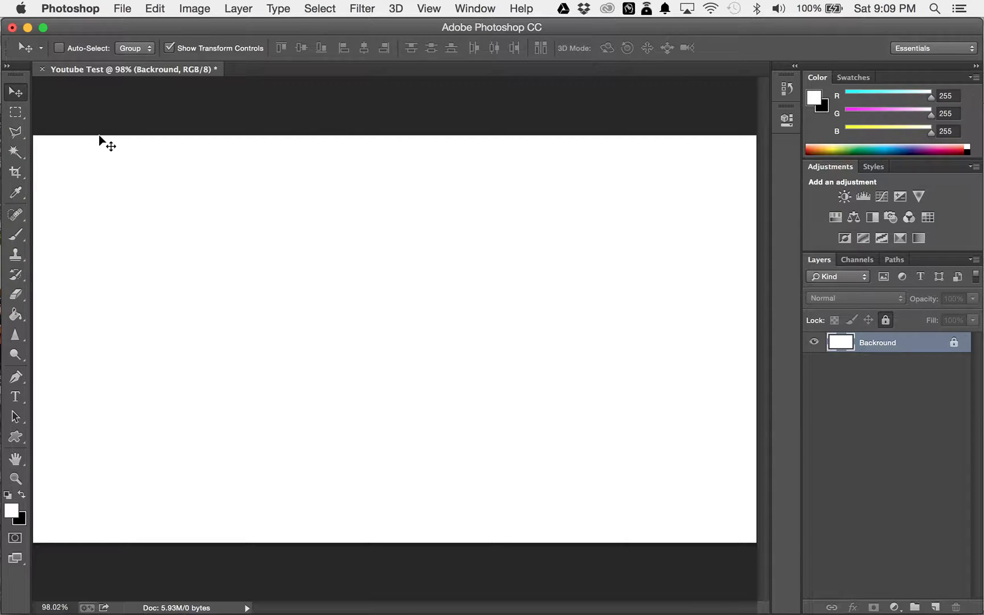
# Step: Try to move the locked Backround layer on the canvas, and add a new empty layer above it
pyautogui.click(510, 403)
pyautogui.click(585, 228)
pyautogui.click(937, 607)
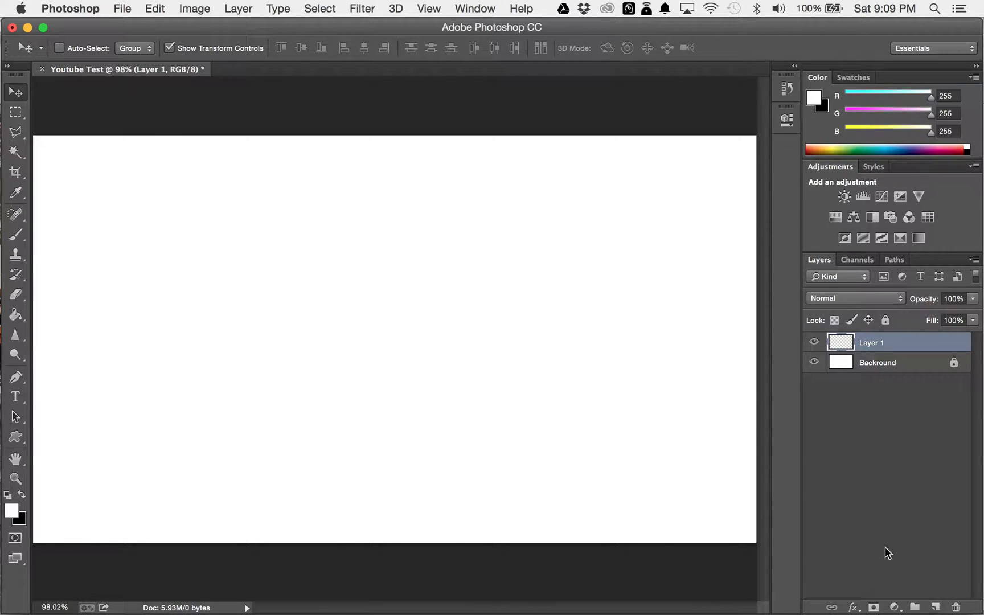
# Step: Create a layer group above Layer 1 and rename it Folder
pyautogui.click(915, 608)
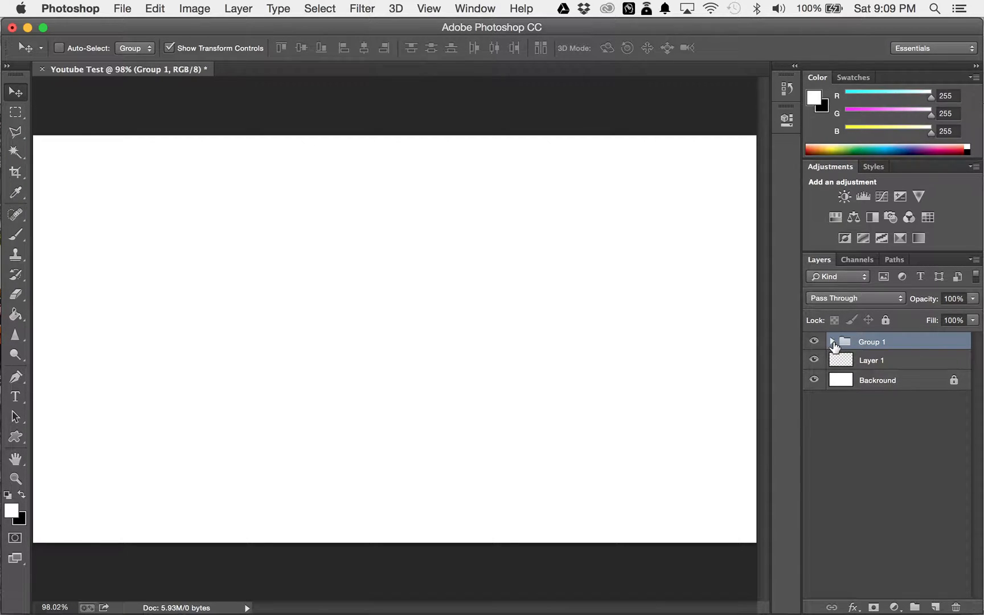
pyautogui.click(832, 342)
pyautogui.click(857, 401)
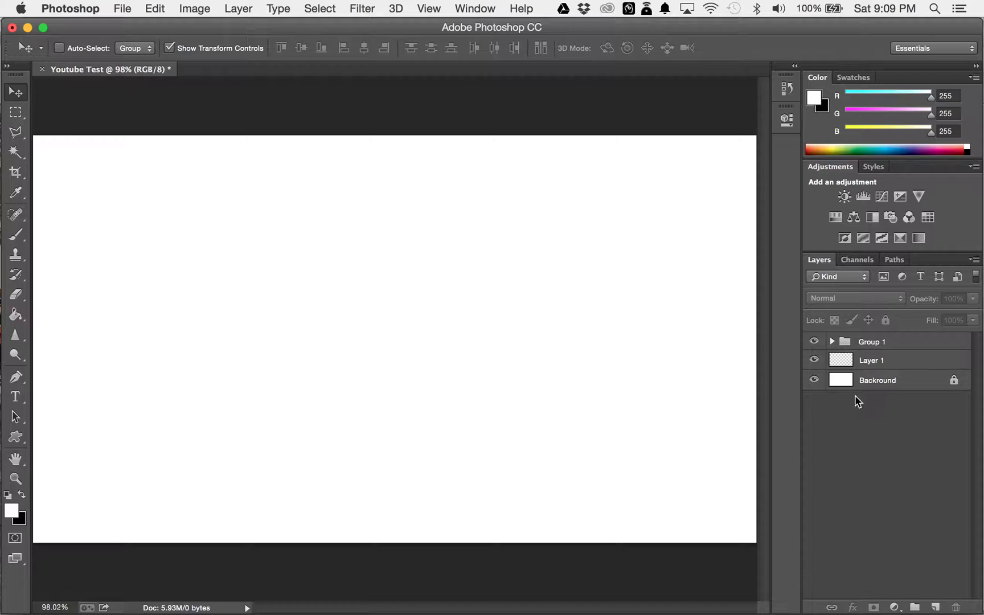
pyautogui.click(832, 343)
pyautogui.doubleClick(878, 344)
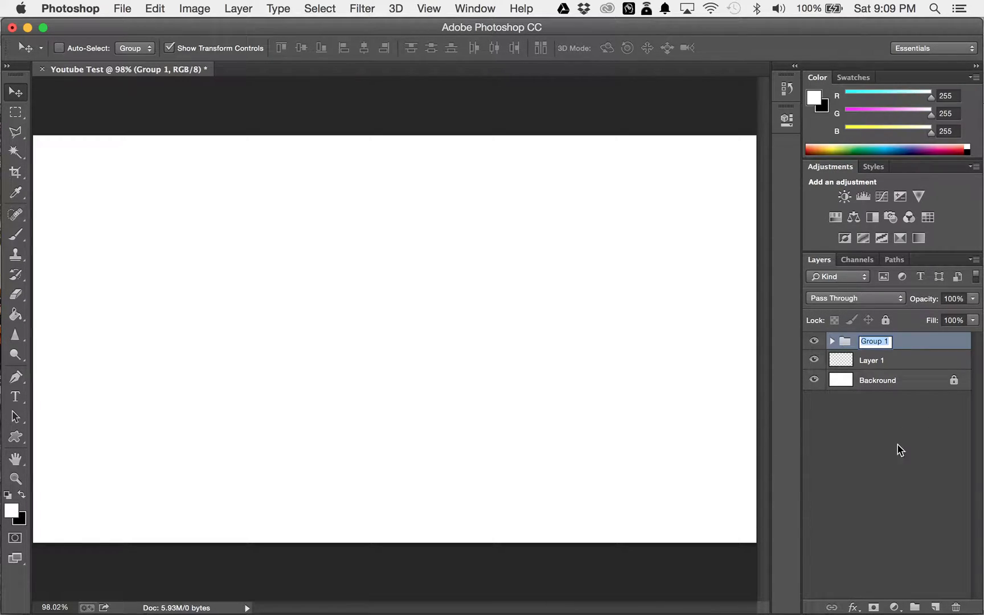
pyautogui.write('Folder')
pyautogui.press('Return')
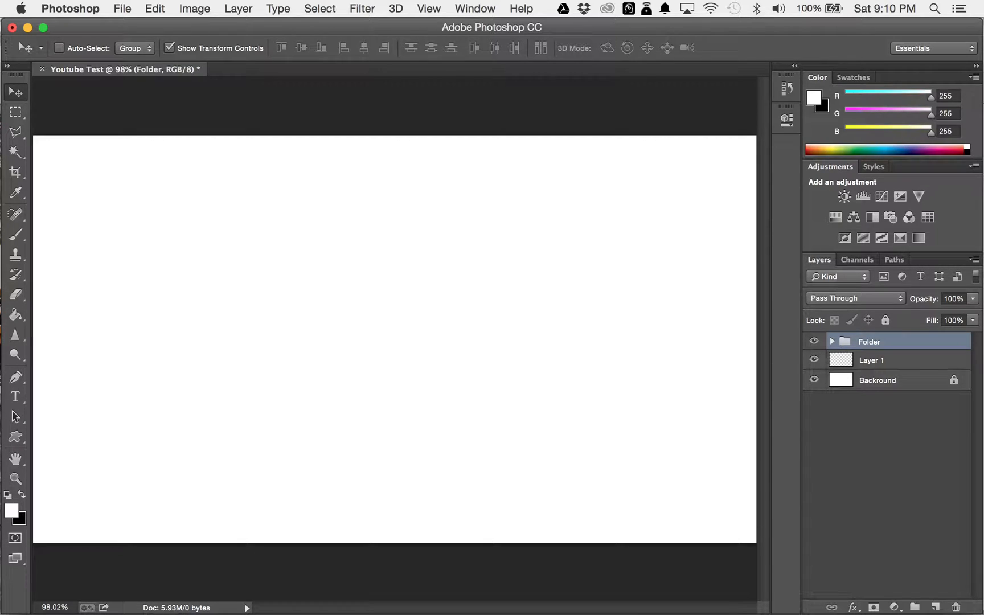
# Step: Move Layer 1 and the Backround layer into the Folder group and expand the group
pyautogui.click(899, 435)
pyautogui.moveTo(880, 365); pyautogui.dragTo(876, 342)
pyautogui.click(877, 393)
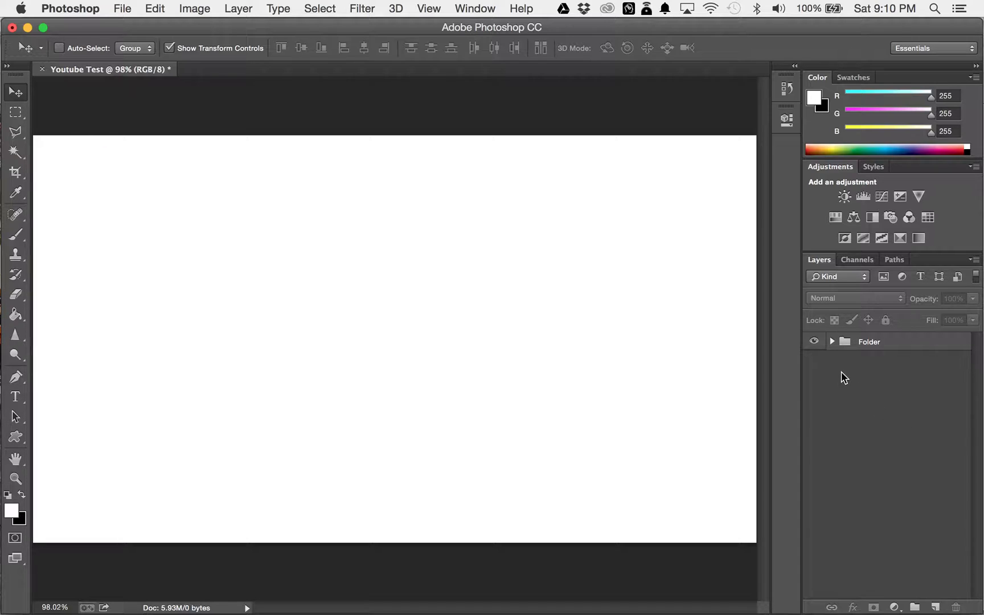
pyautogui.click(831, 346)
pyautogui.click(832, 341)
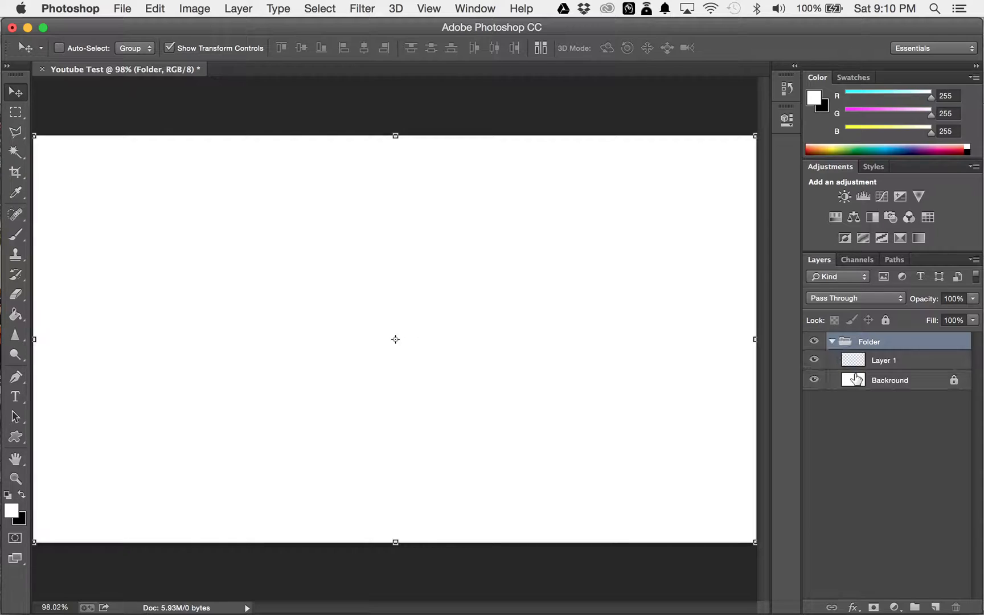
pyautogui.click(918, 458)
# Step: Move Layer 1 and the Backround layer back out of the Folder group, and delete the empty group
pyautogui.click(886, 364)
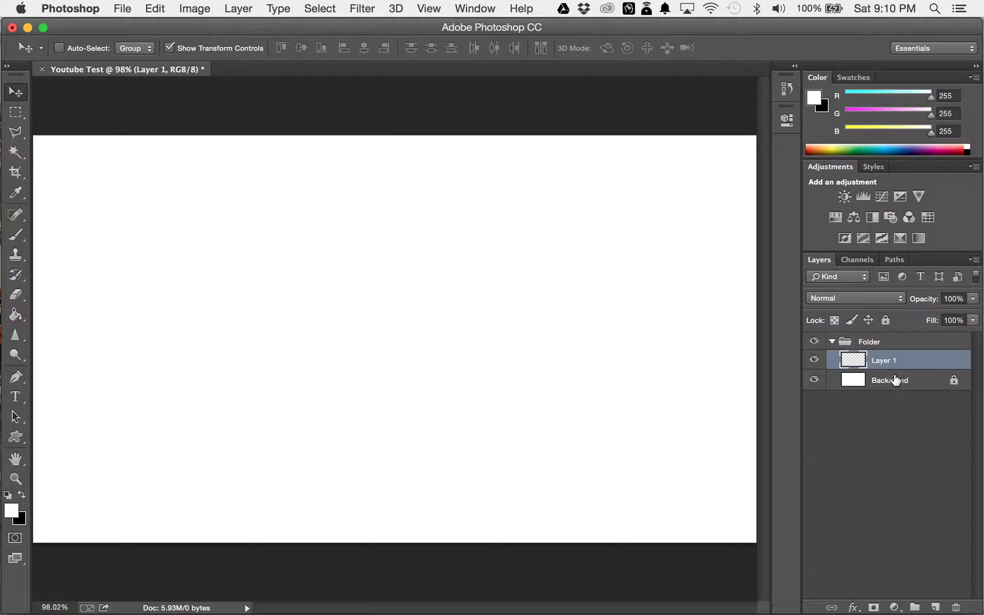
pyautogui.moveTo(894, 362); pyautogui.dragTo(907, 422)
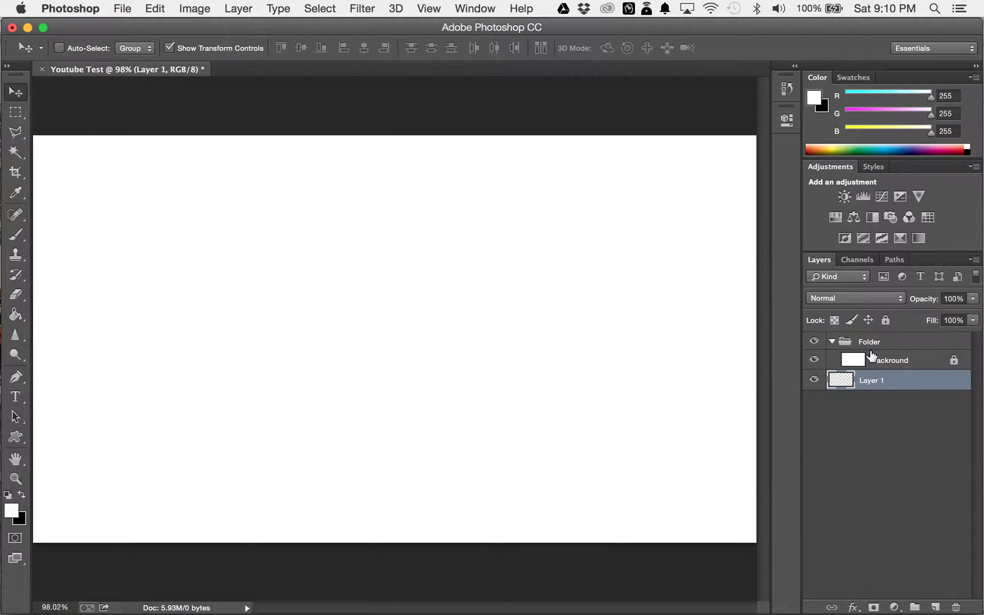
pyautogui.moveTo(876, 379); pyautogui.dragTo(890, 435)
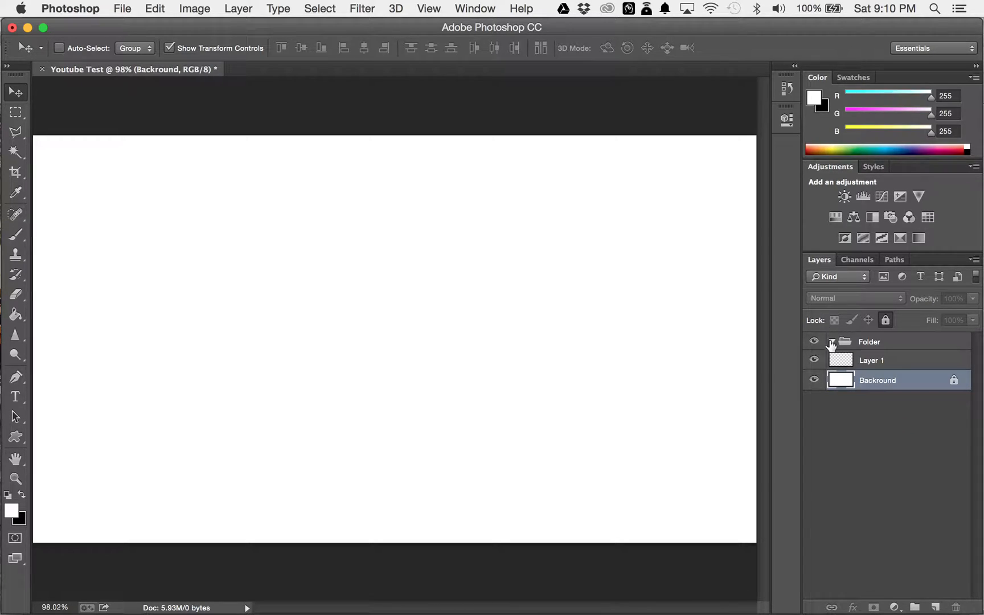
pyautogui.click(832, 343)
pyautogui.click(925, 462)
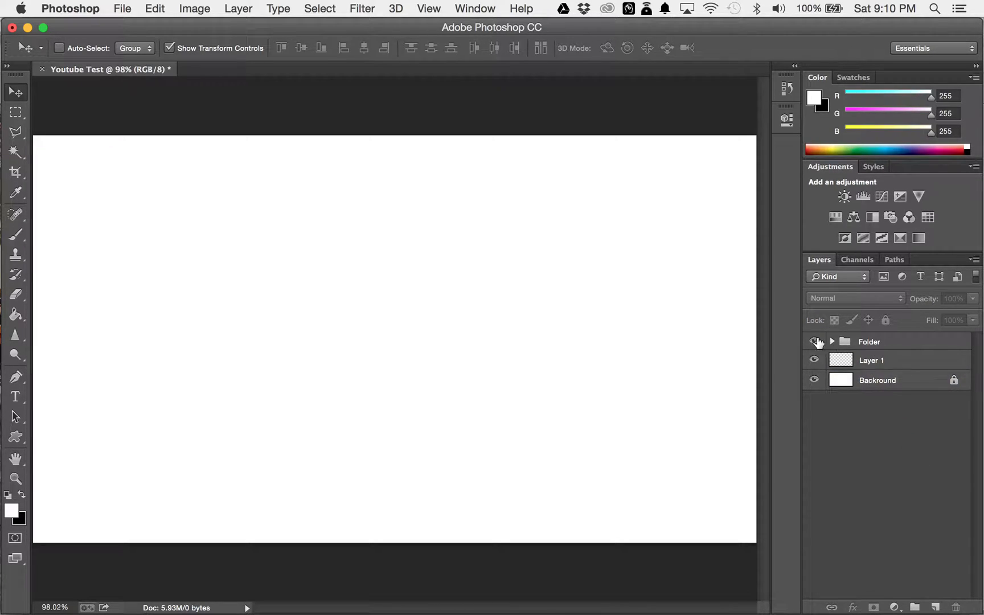
pyautogui.click(882, 348)
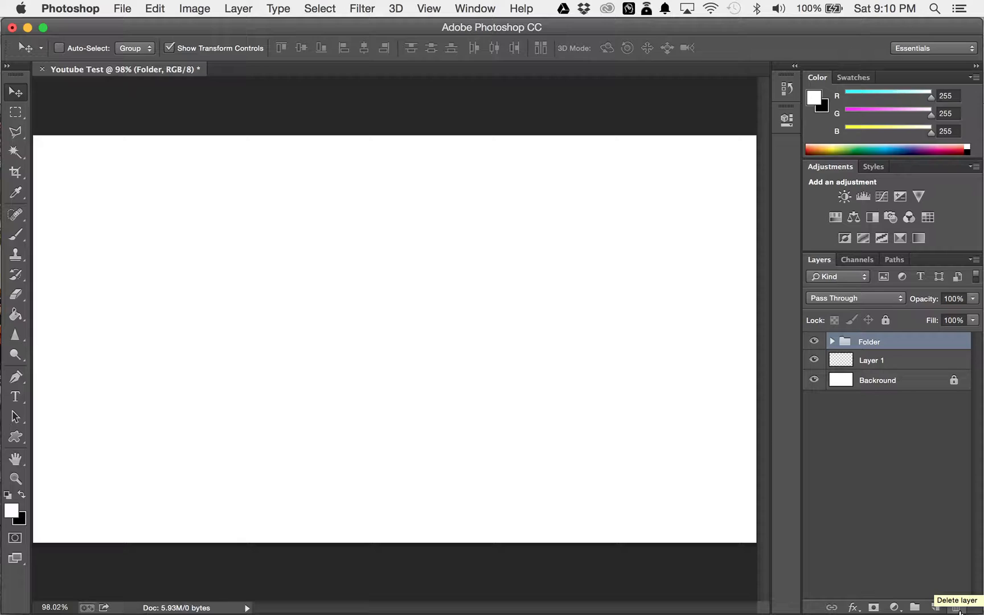
pyautogui.click(959, 609)
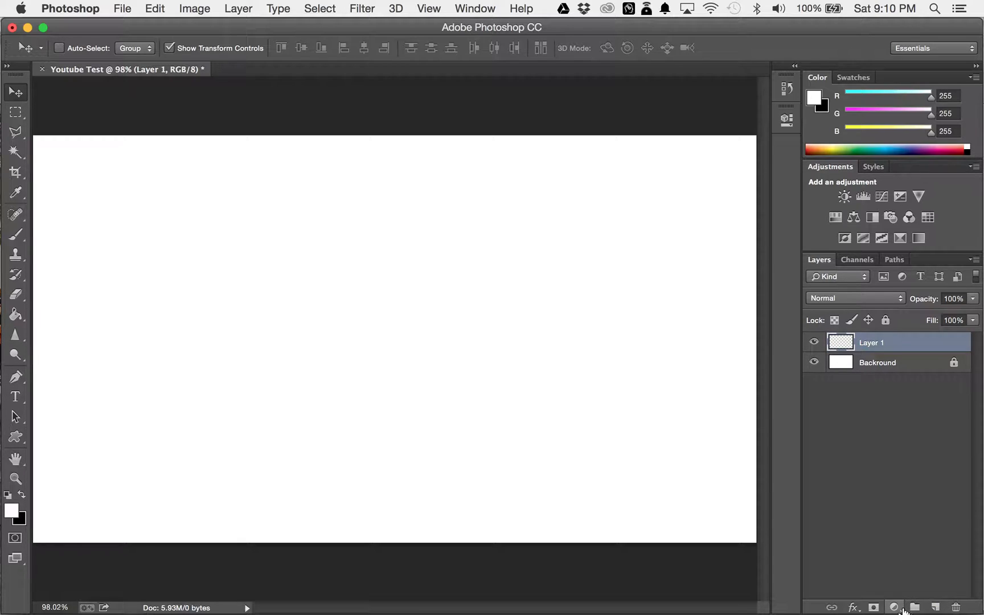
# Step: Review the available adjustment layer types, and open the Stroke layer style for Layer 1 and cancel it
pyautogui.click(903, 607)
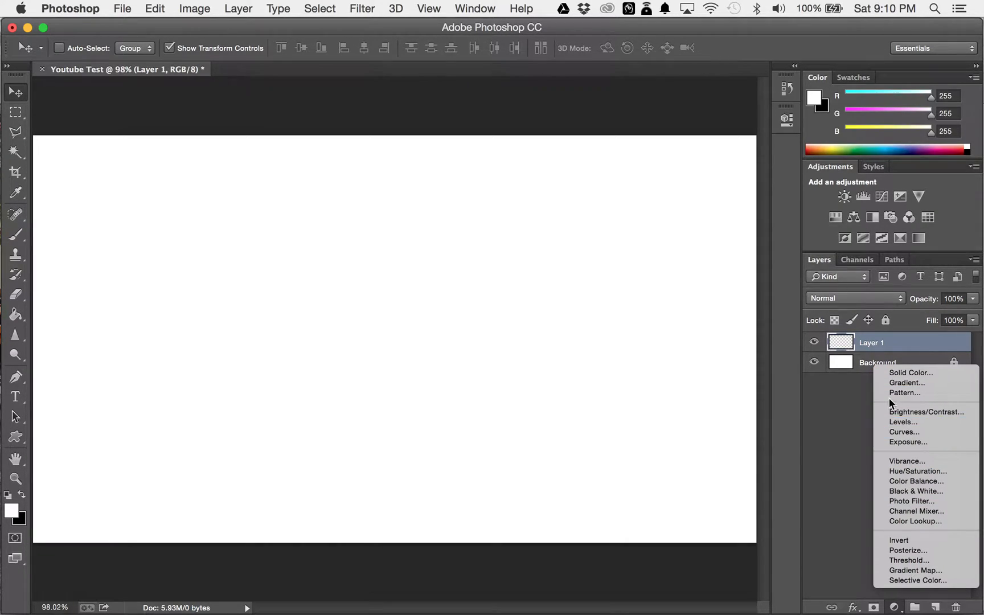
pyautogui.click(821, 456)
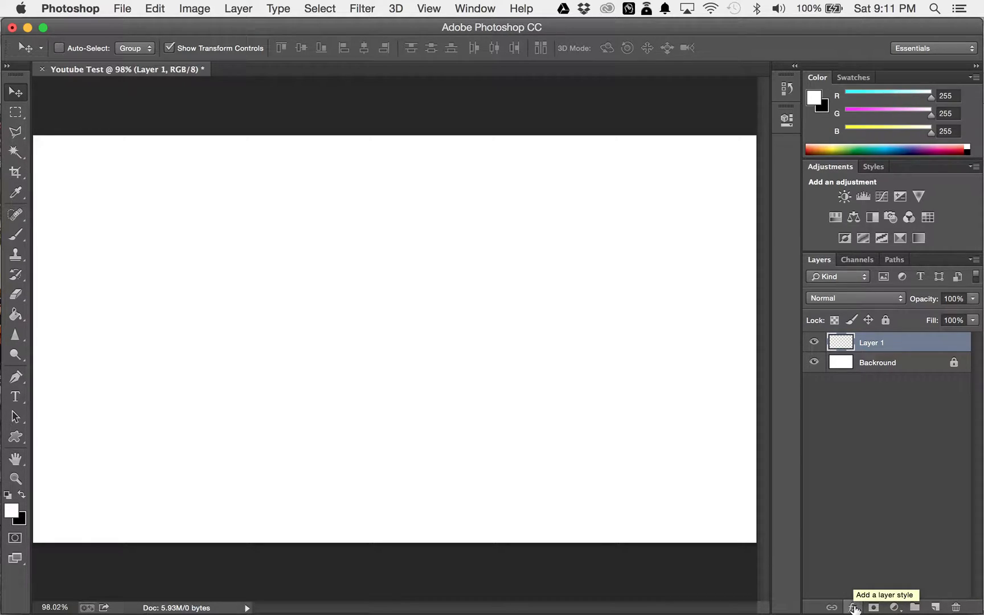
pyautogui.click(854, 609)
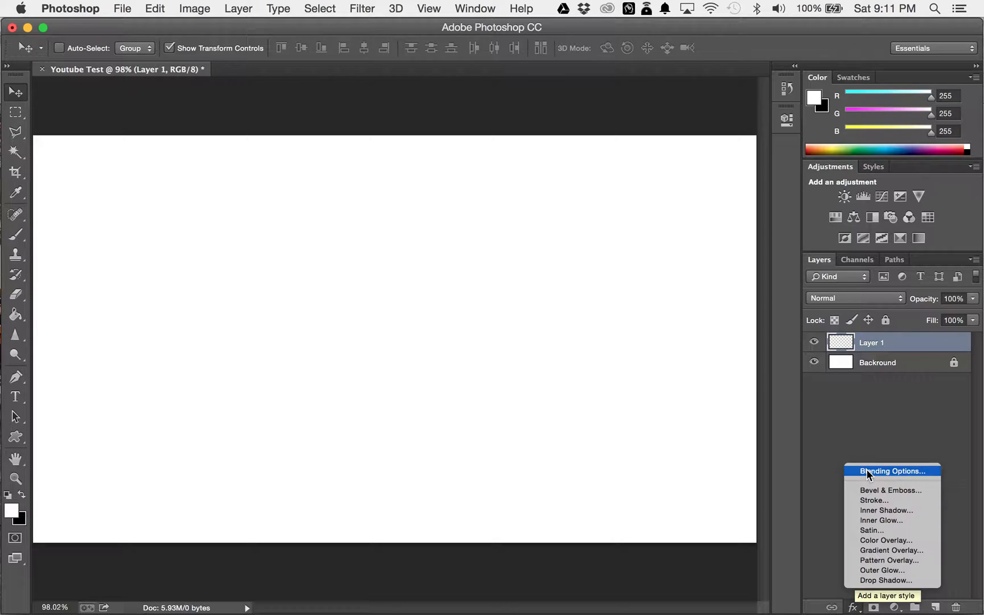
pyautogui.click(877, 501)
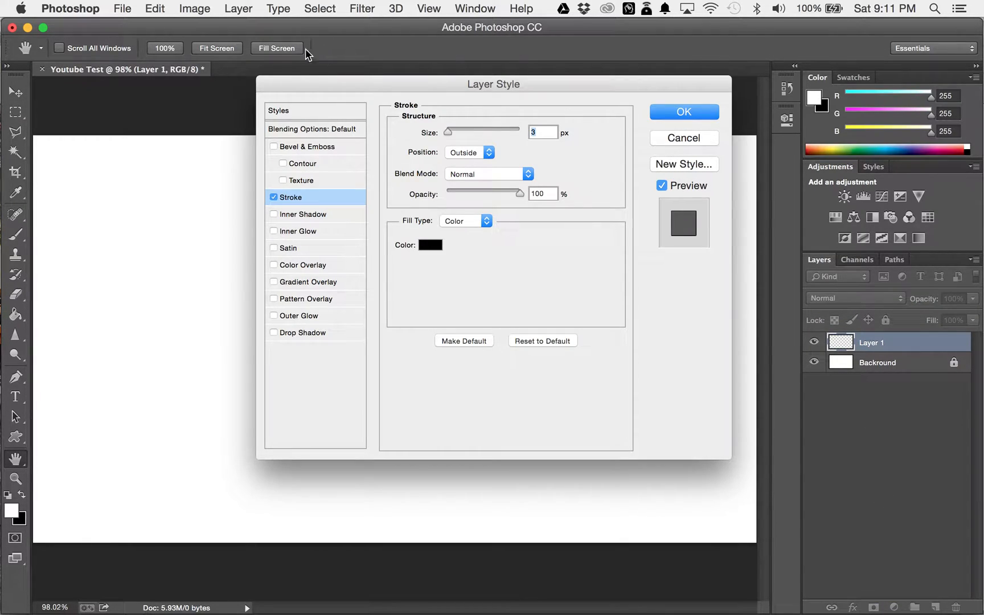
pyautogui.click(274, 197)
pyautogui.click(694, 139)
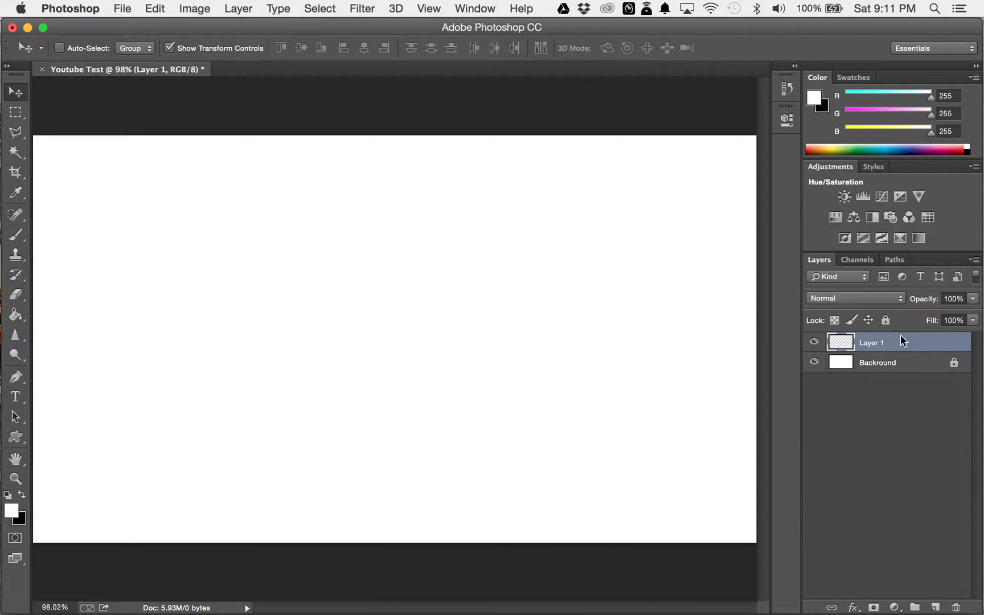
# Step: Add a Brightness/Contrast adjustment layer above Layer 1 and collapse its properties
pyautogui.click(894, 607)
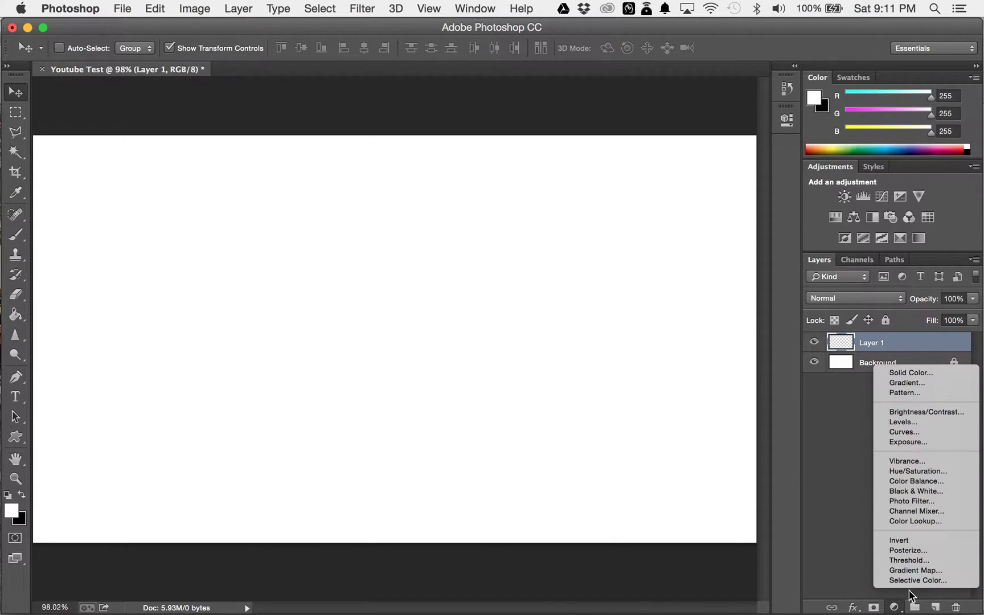
pyautogui.click(897, 608)
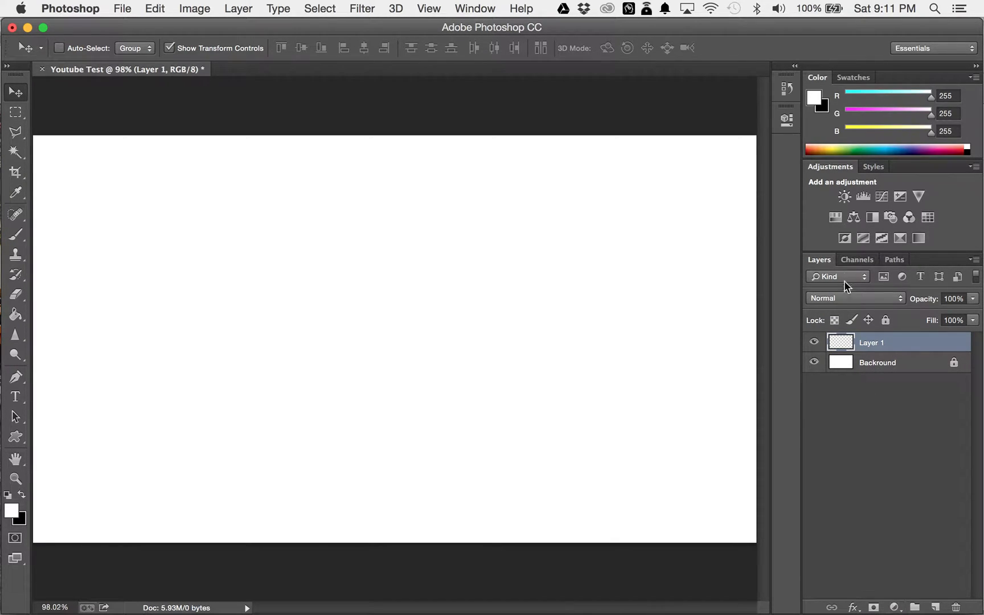
pyautogui.click(843, 197)
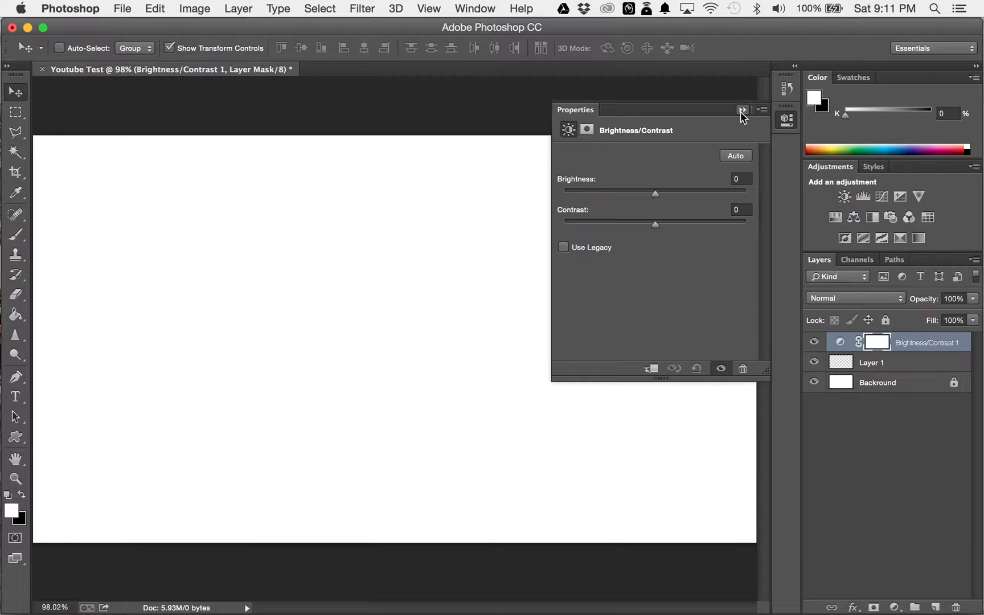
pyautogui.click(741, 110)
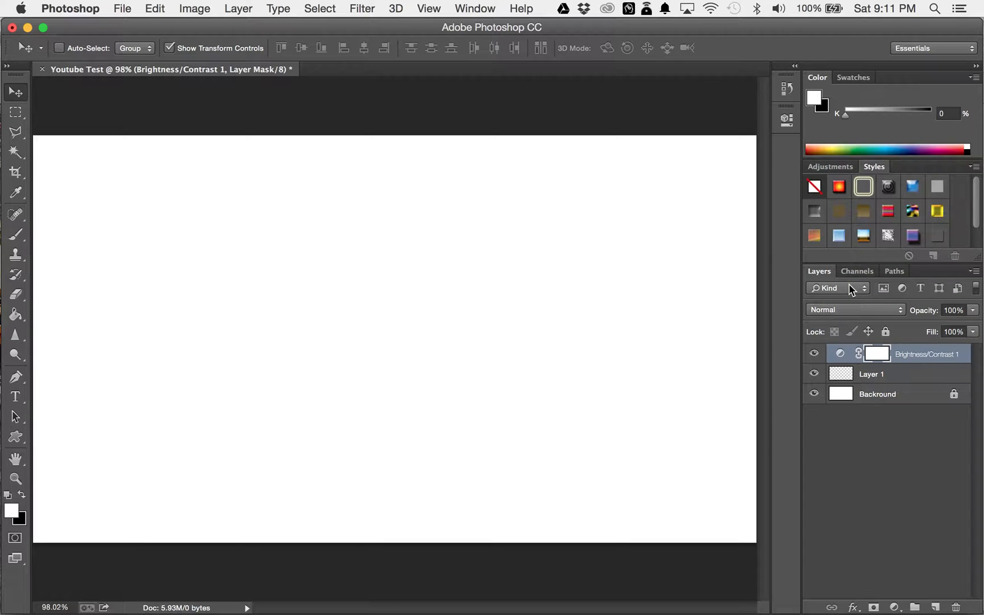
# Step: Browse the style presets and the color swatches, trying two purple swatches and a dark red one as the foreground color
pyautogui.moveTo(975, 212)
pyautogui.mouseDown()
pyautogui.moveTo(971, 242)
pyautogui.moveTo(962, 199)
pyautogui.mouseUp()
pyautogui.click(820, 167)
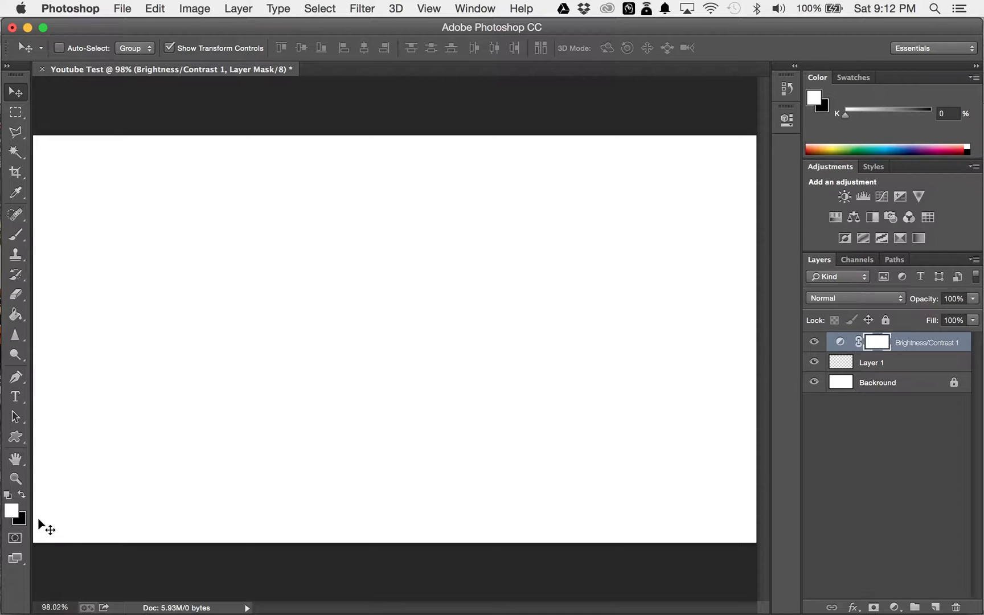
pyautogui.click(859, 77)
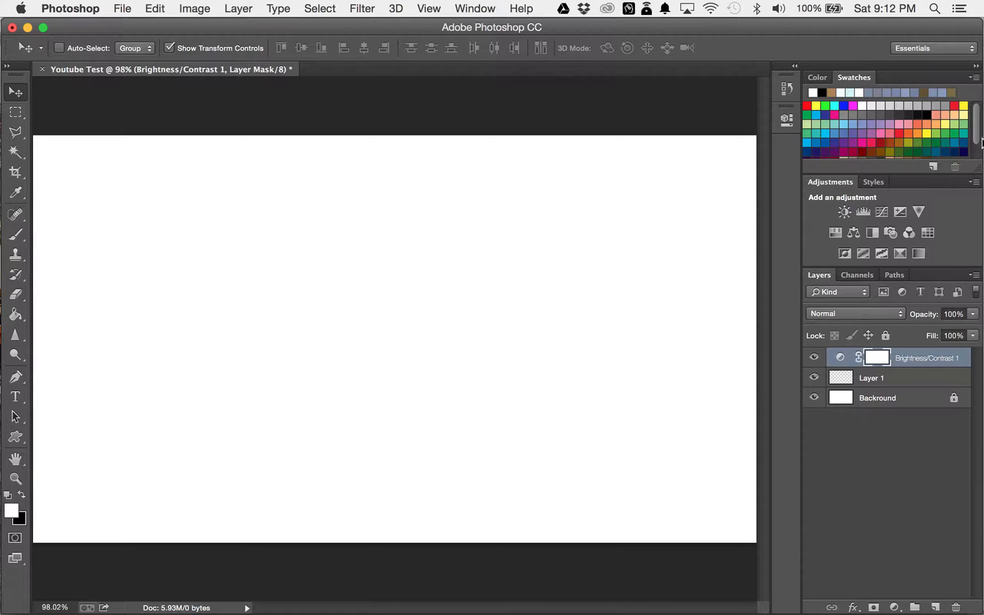
pyautogui.moveTo(977, 141); pyautogui.dragTo(977, 165)
pyautogui.click(855, 125)
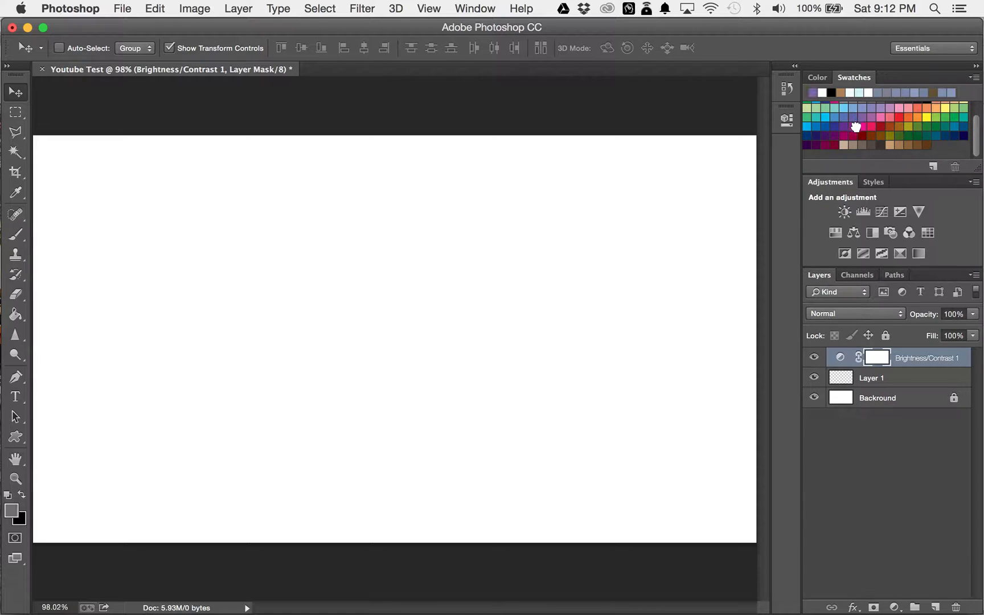
pyautogui.click(844, 129)
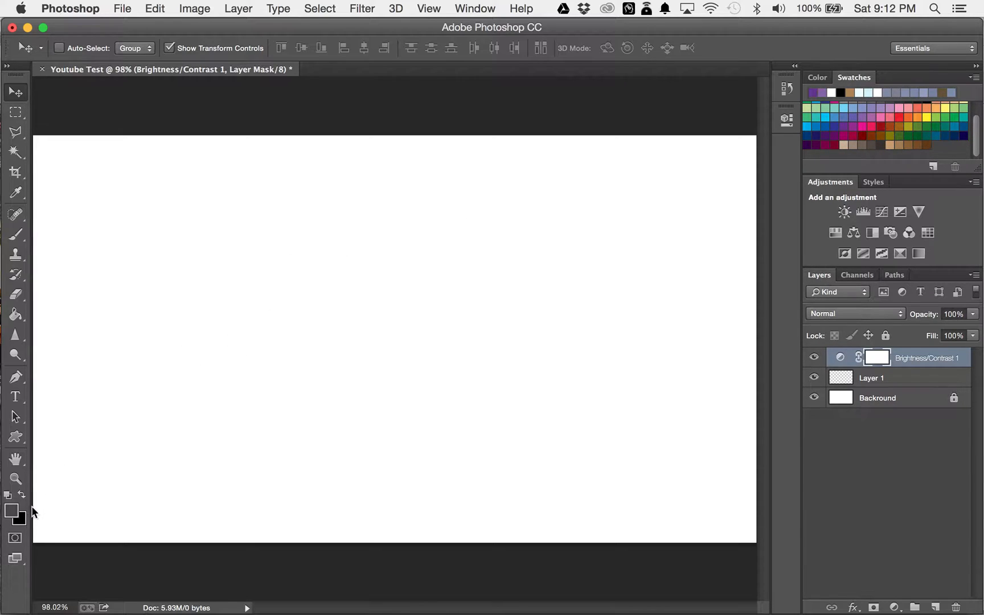
pyautogui.click(886, 130)
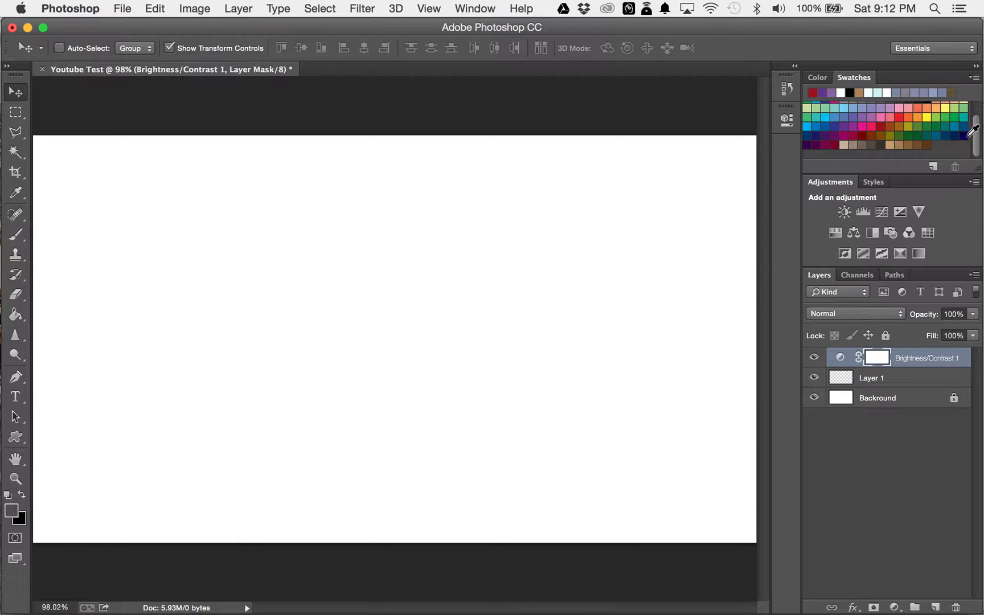
pyautogui.moveTo(977, 139); pyautogui.dragTo(968, 83)
pyautogui.click(820, 80)
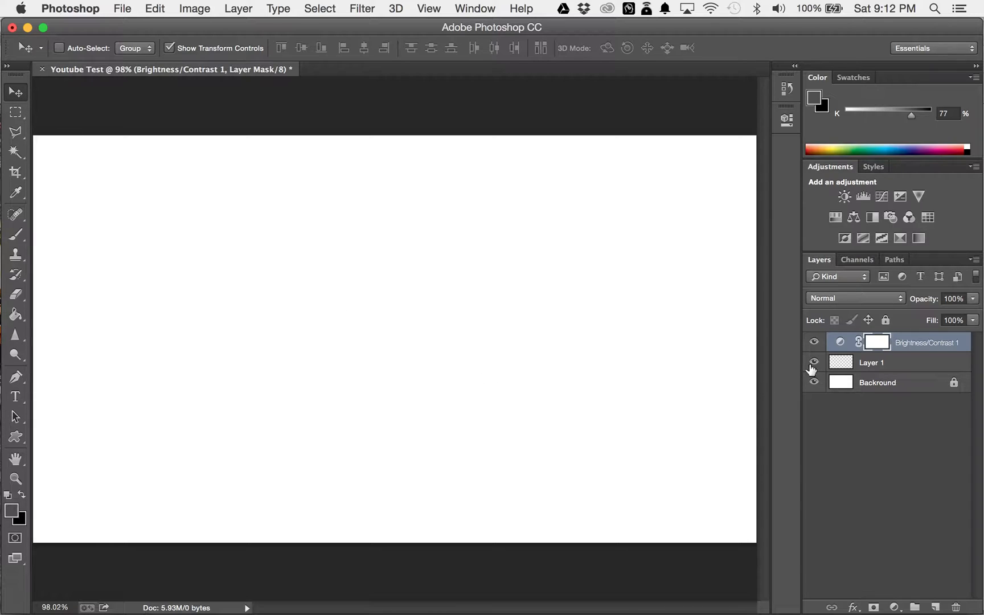
# Step: Delete the Brightness/Contrast adjustment layer
pyautogui.press('Delete')
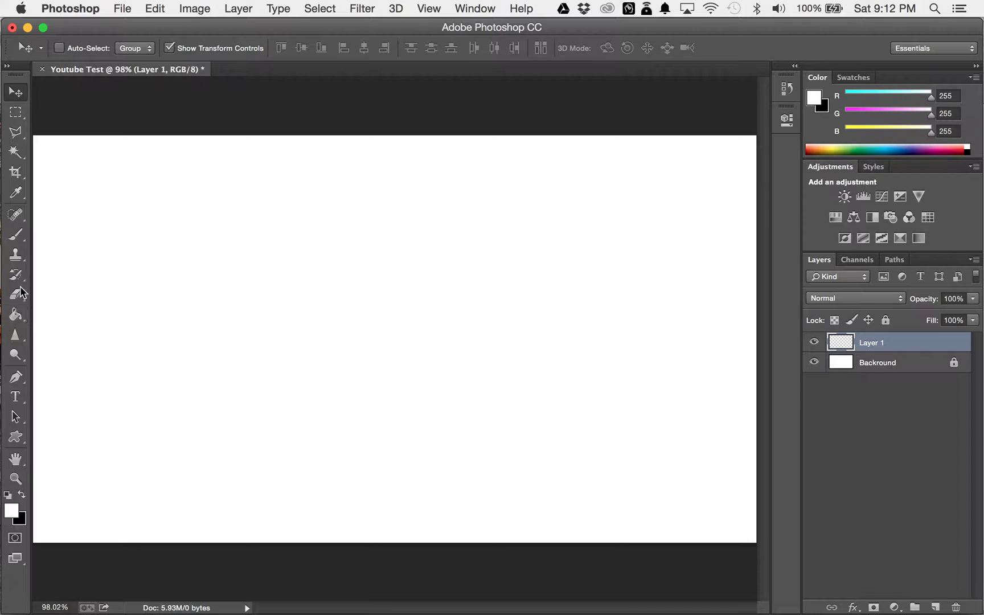
# Step: Swap the foreground color to black and paint a thick closed loop on Layer 1 with the 150 px brush
pyautogui.click(17, 237)
pyautogui.moveTo(257, 247)
pyautogui.mouseDown()
pyautogui.moveTo(284, 237)
pyautogui.moveTo(211, 234)
pyautogui.mouseUp()
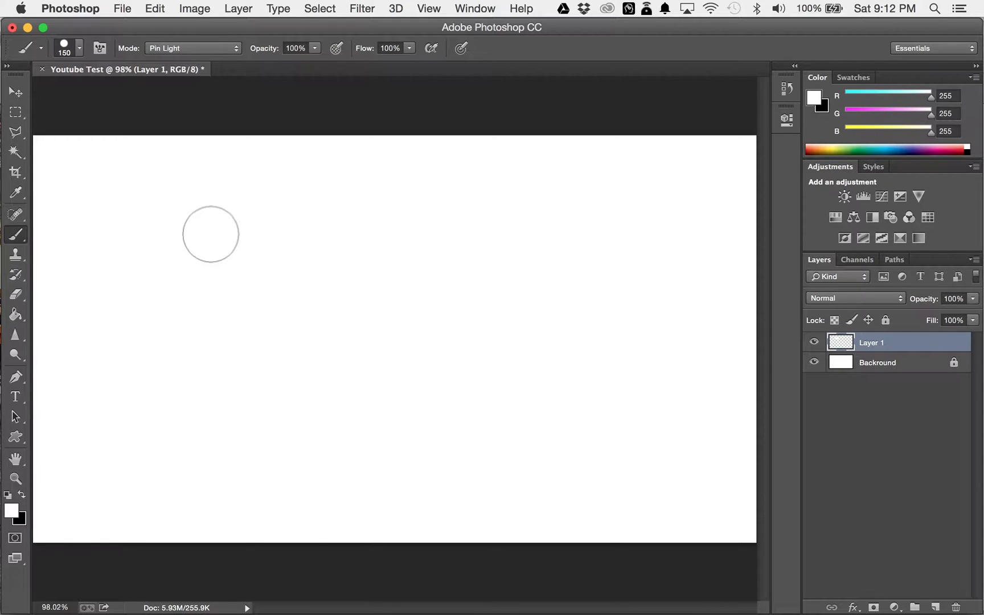
pyautogui.press('x')
pyautogui.moveTo(334, 238)
pyautogui.mouseDown()
pyautogui.moveTo(279, 221)
pyautogui.moveTo(213, 235)
pyautogui.moveTo(363, 443)
pyautogui.moveTo(392, 458)
pyautogui.moveTo(413, 400)
pyautogui.moveTo(401, 312)
pyautogui.moveTo(341, 220)
pyautogui.mouseUp()
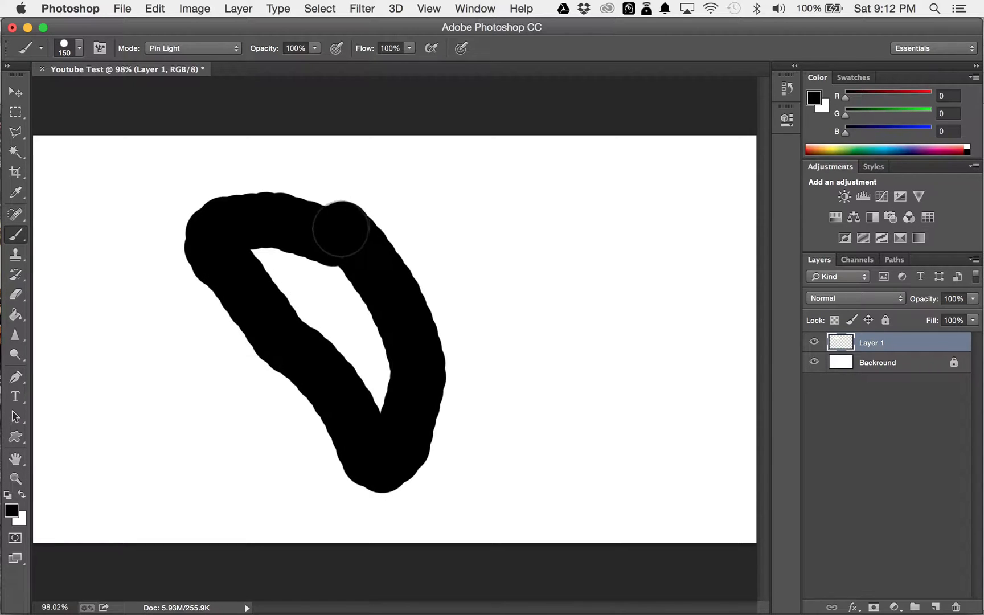
pyautogui.click(17, 92)
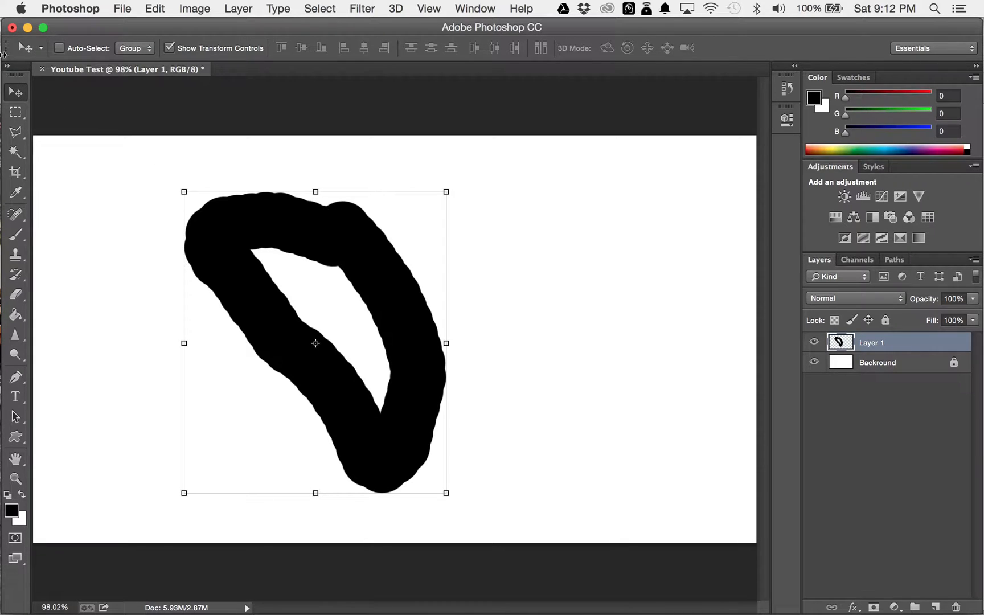
# Step: Move the painted loop on Layer 1 toward the right half of the canvas, turning the transform controls off and back on
pyautogui.click(169, 48)
pyautogui.moveTo(336, 253)
pyautogui.mouseDown()
pyautogui.moveTo(389, 352)
pyautogui.moveTo(474, 273)
pyautogui.moveTo(286, 228)
pyautogui.moveTo(321, 258)
pyautogui.moveTo(409, 260)
pyautogui.mouseUp()
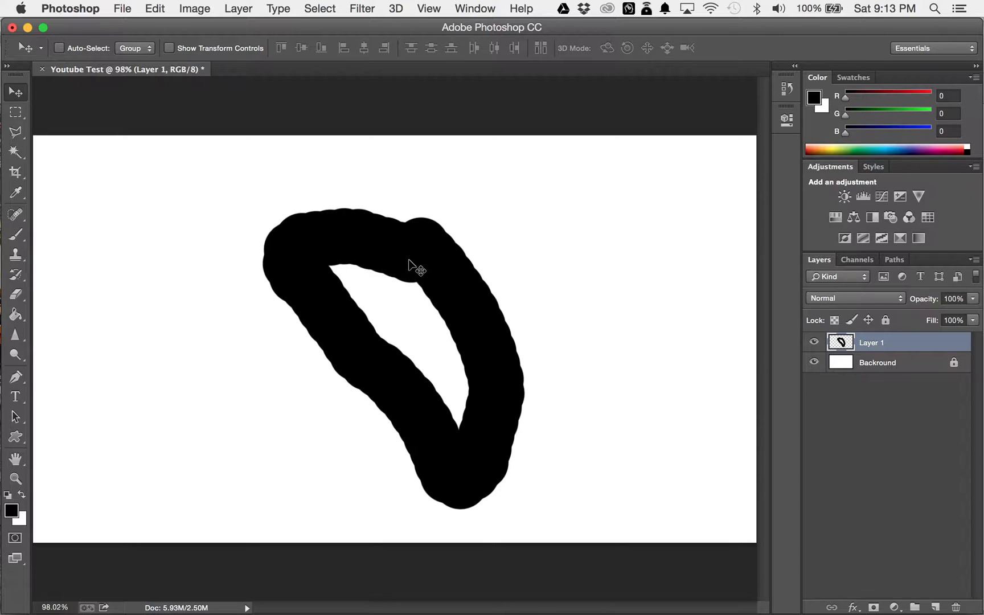
pyautogui.moveTo(409, 260); pyautogui.dragTo(410, 234)
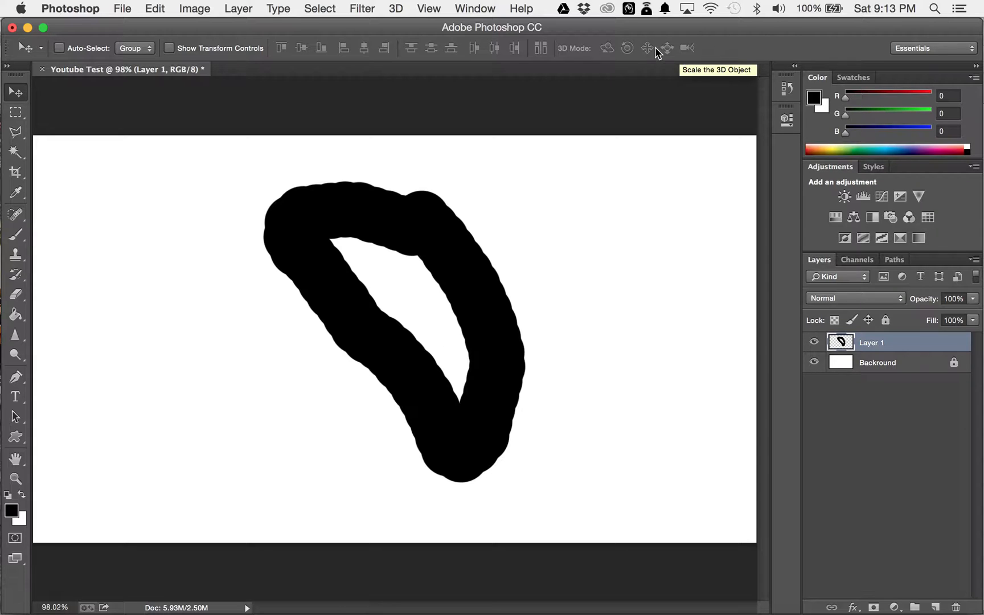
pyautogui.moveTo(483, 290); pyautogui.dragTo(462, 288)
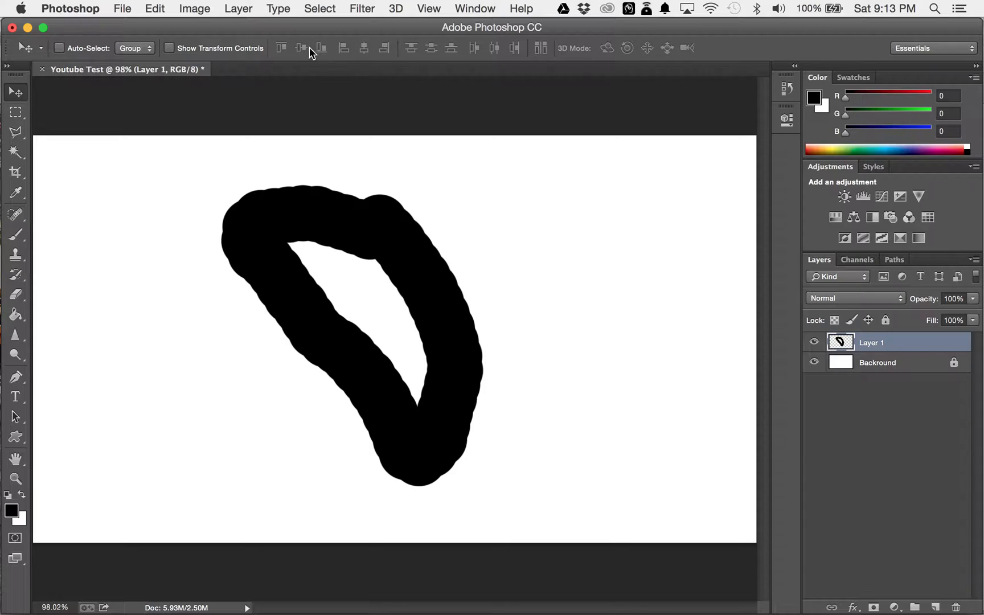
pyautogui.click(170, 48)
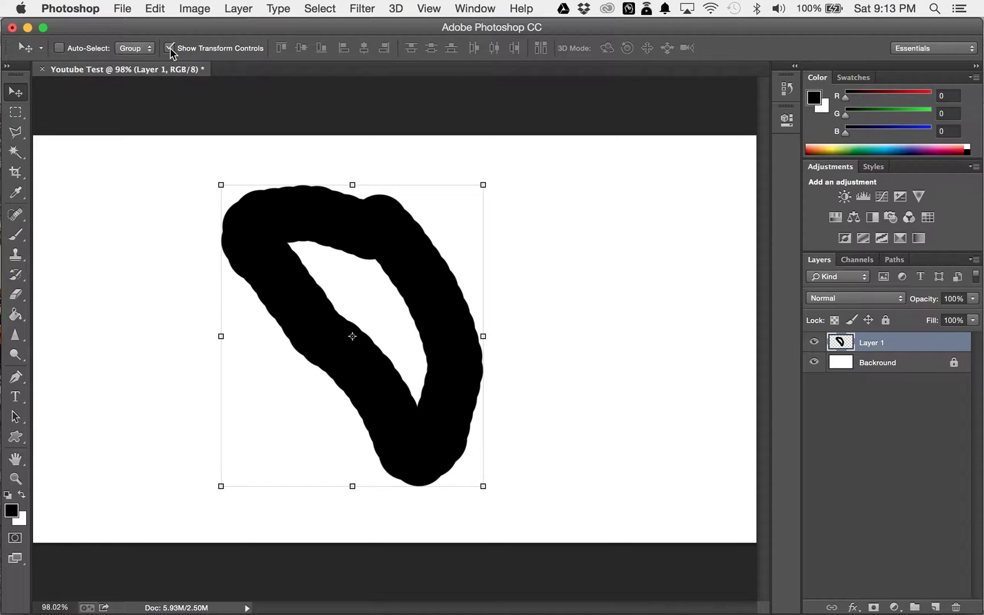
pyautogui.moveTo(267, 249)
pyautogui.mouseDown()
pyautogui.moveTo(279, 264)
pyautogui.moveTo(385, 285)
pyautogui.moveTo(364, 277)
pyautogui.mouseUp()
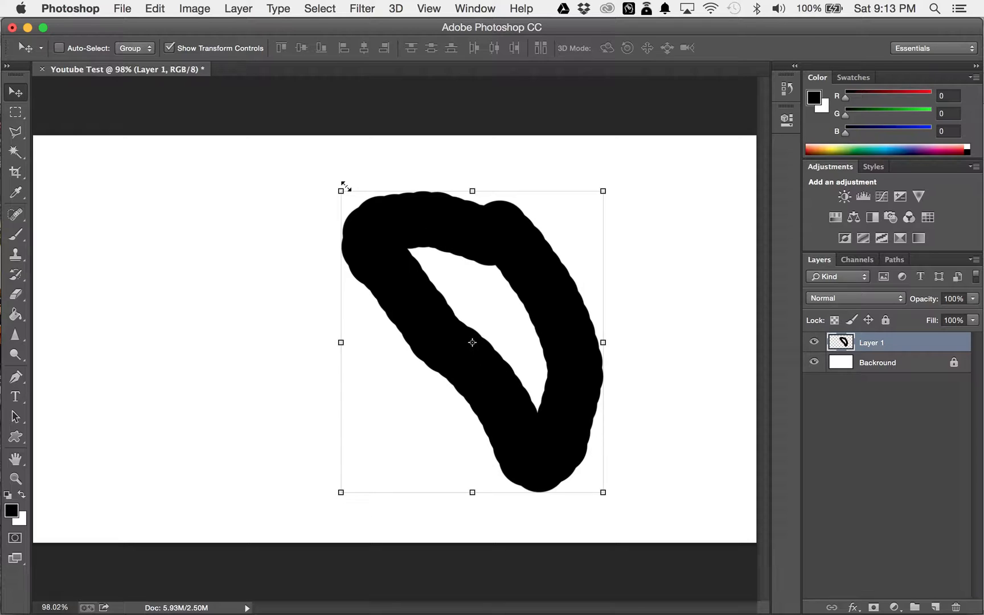
# Step: Try scaling the loop to 119.91% width and 99.25% height, and undo the transformation
pyautogui.moveTo(342, 190)
pyautogui.mouseDown()
pyautogui.moveTo(502, 345)
pyautogui.moveTo(589, 395)
pyautogui.moveTo(283, 325)
pyautogui.moveTo(385, 321)
pyautogui.moveTo(691, 273)
pyautogui.moveTo(356, 172)
pyautogui.moveTo(197, 149)
pyautogui.mouseUp()
pyautogui.moveTo(309, 245); pyautogui.dragTo(289, 193)
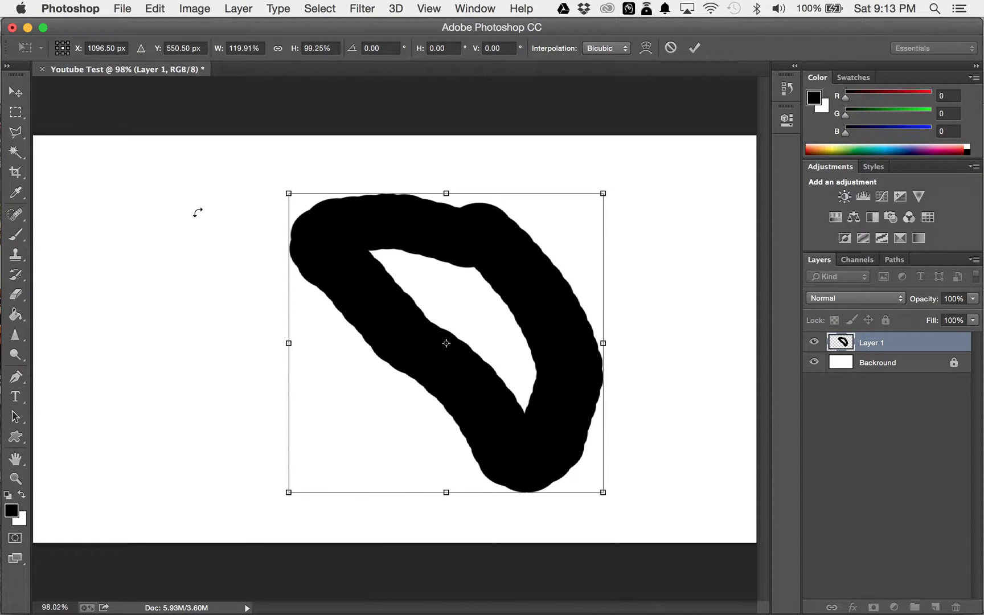
pyautogui.press('Return')
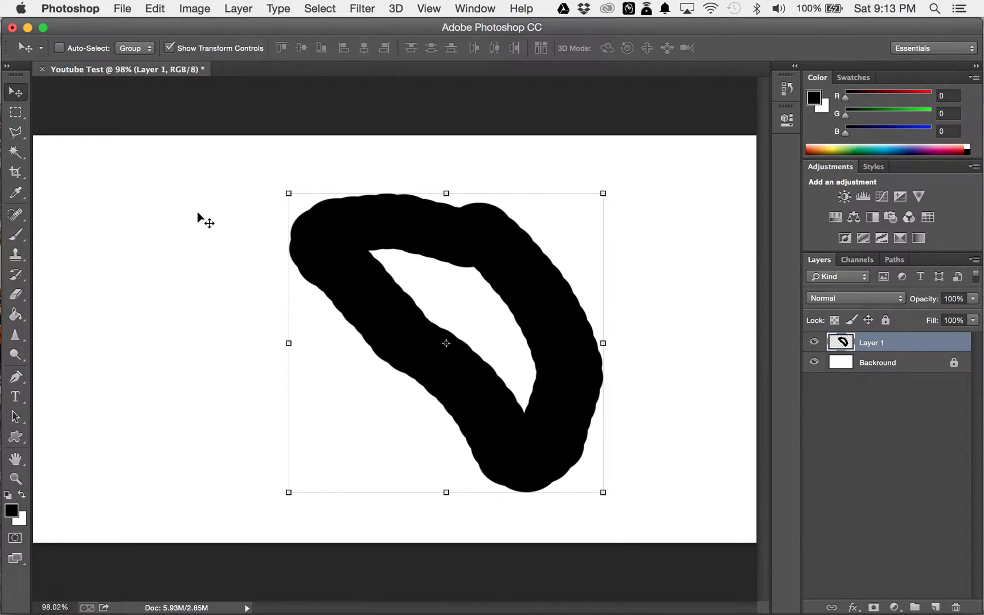
pyautogui.hotkey('ctrl', 'z')
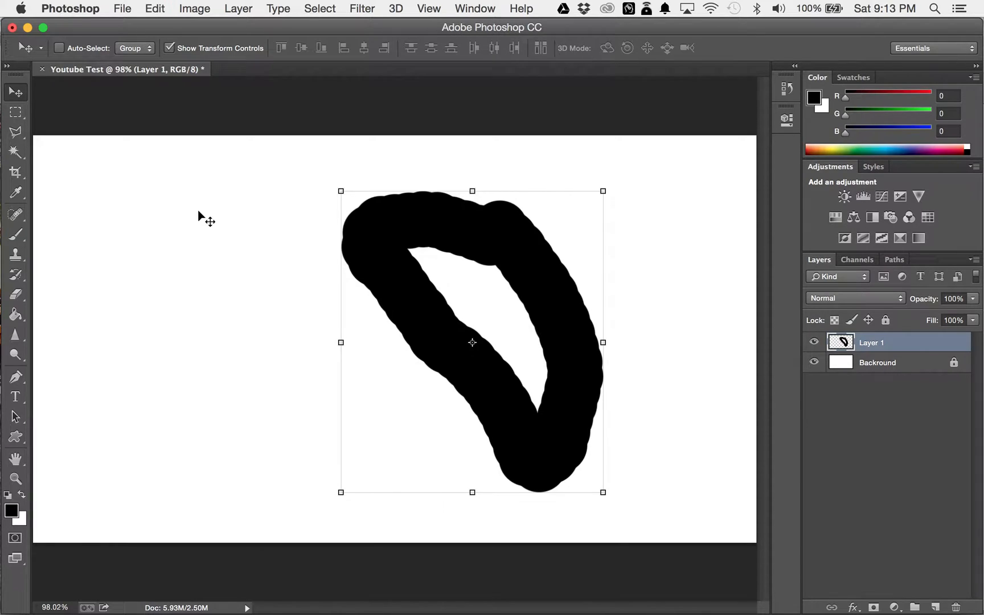
# Step: Try rotating the loop around a reference point moved onto its upper-right edge, and undo the rotation
pyautogui.click(485, 321)
pyautogui.moveTo(486, 322); pyautogui.dragTo(556, 252)
pyautogui.moveTo(625, 181); pyautogui.dragTo(614, 235)
pyautogui.hotkey('ctrl', 'z')
pyautogui.hotkey('ctrl', 'z')
pyautogui.click(155, 7)
pyautogui.click(164, 26)
pyautogui.click(154, 7)
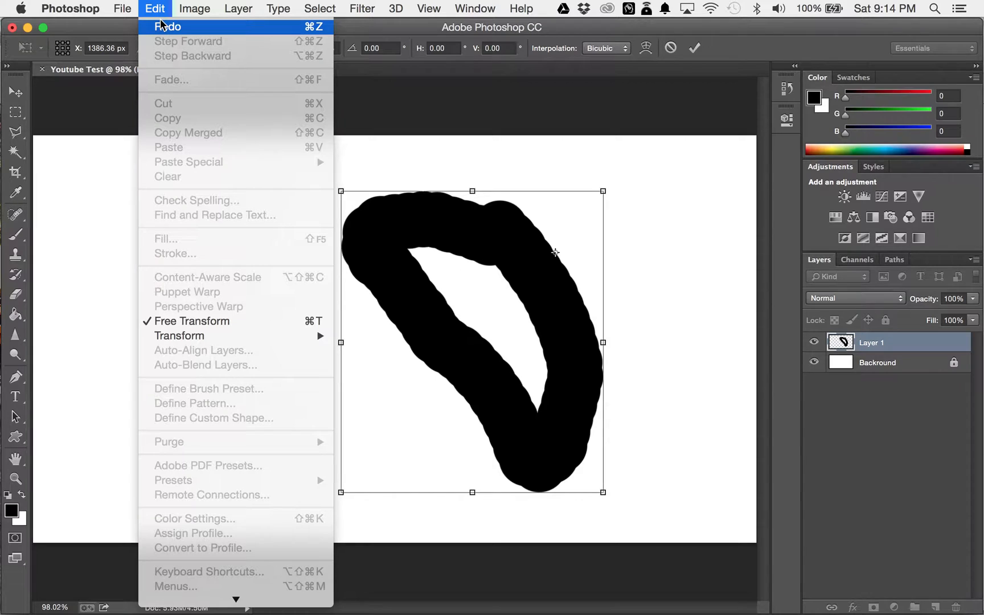
pyautogui.click(154, 4)
pyautogui.click(155, 3)
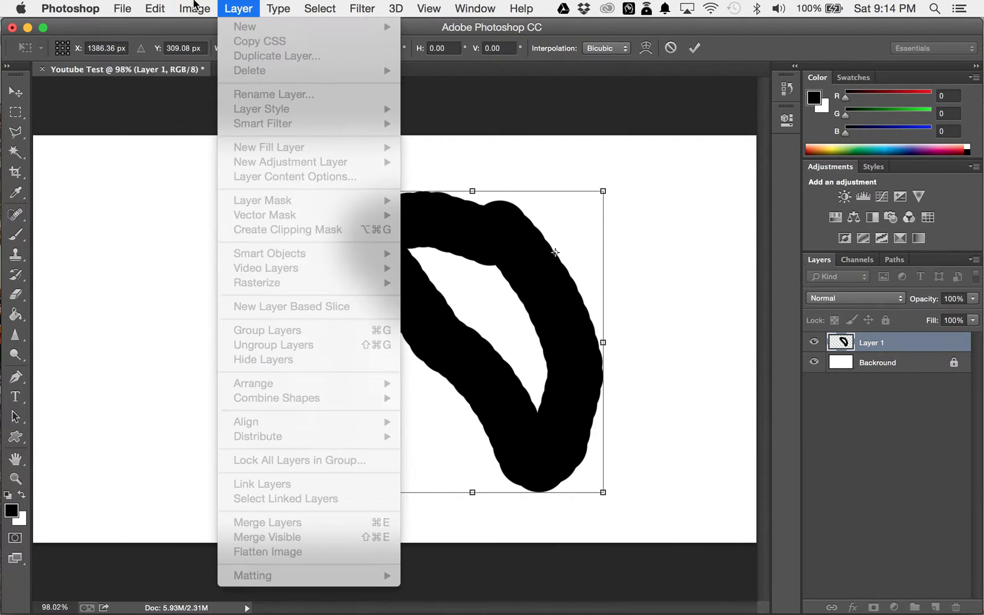
pyautogui.click(166, 2)
# Step: Move the reference point near the loop's center, rotate the loop by -6.42 degrees and end the transformation
pyautogui.moveTo(556, 253); pyautogui.dragTo(500, 276)
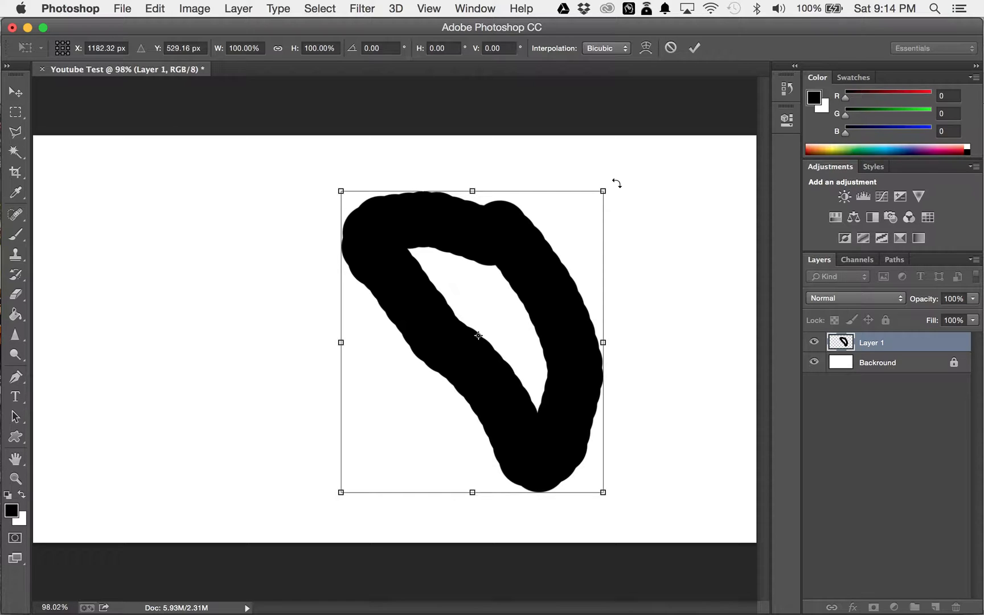
pyautogui.moveTo(617, 183)
pyautogui.mouseDown()
pyautogui.moveTo(655, 241)
pyautogui.moveTo(657, 406)
pyautogui.moveTo(345, 394)
pyautogui.moveTo(264, 250)
pyautogui.moveTo(453, 198)
pyautogui.moveTo(567, 278)
pyautogui.moveTo(522, 274)
pyautogui.mouseUp()
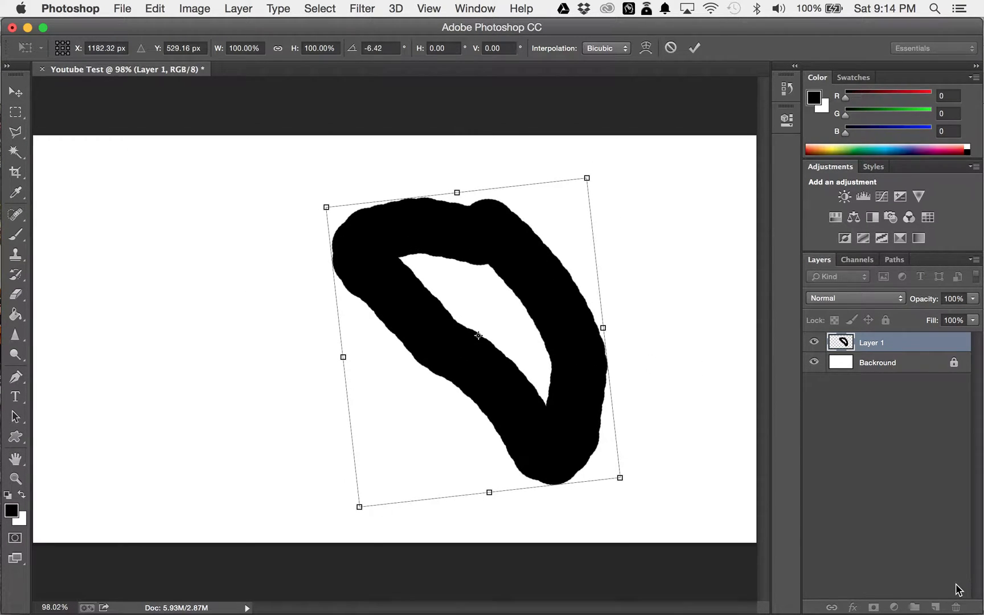
pyautogui.press('Escape')
# Step: Delete Layer 1 with the painted loop
pyautogui.click(957, 607)
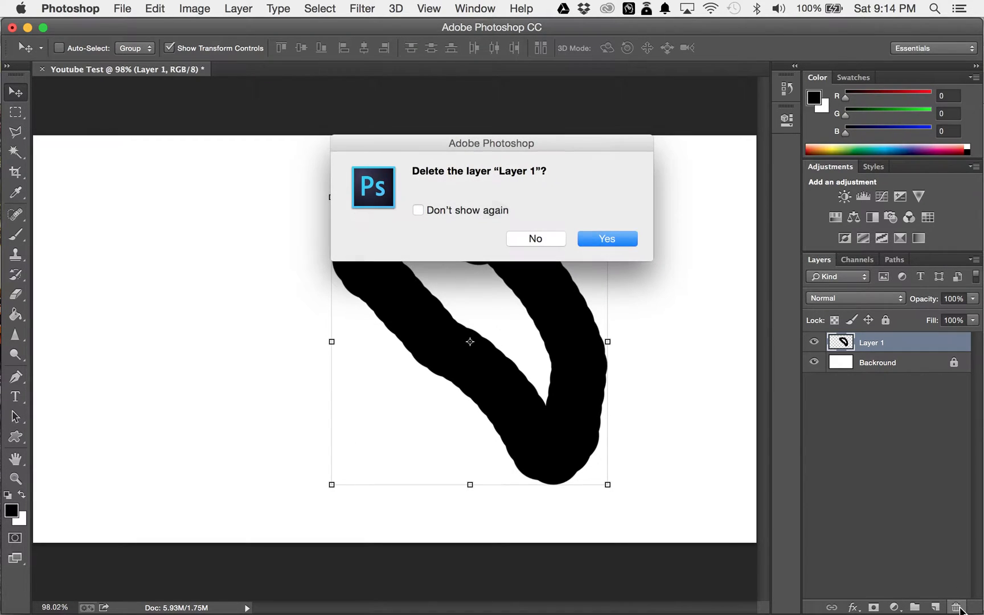
pyautogui.click(589, 238)
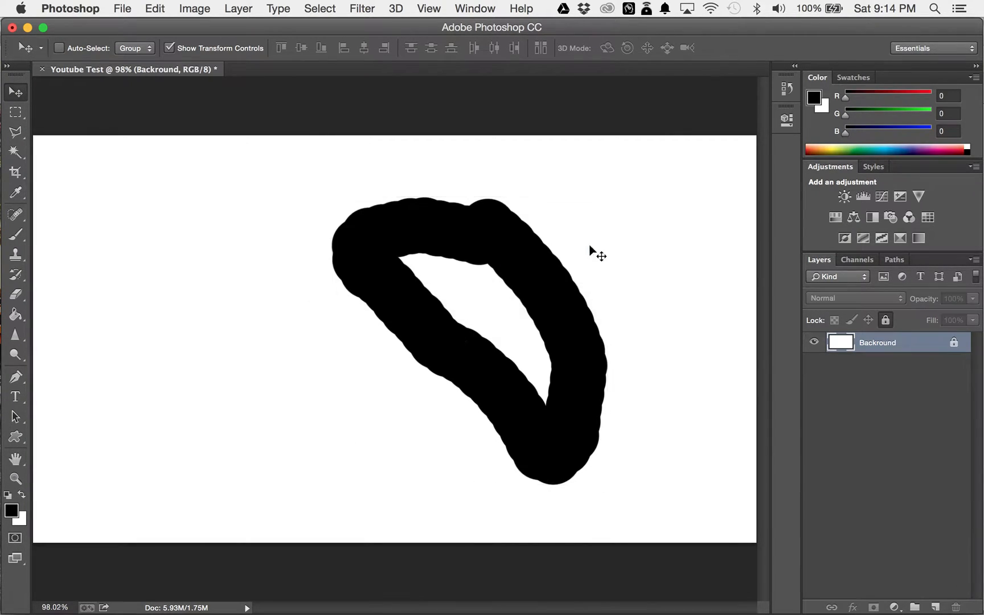
# Step: Draw a large rectangular selection on the canvas with the Rectangular Marquee Tool and deselect it
pyautogui.click(17, 113)
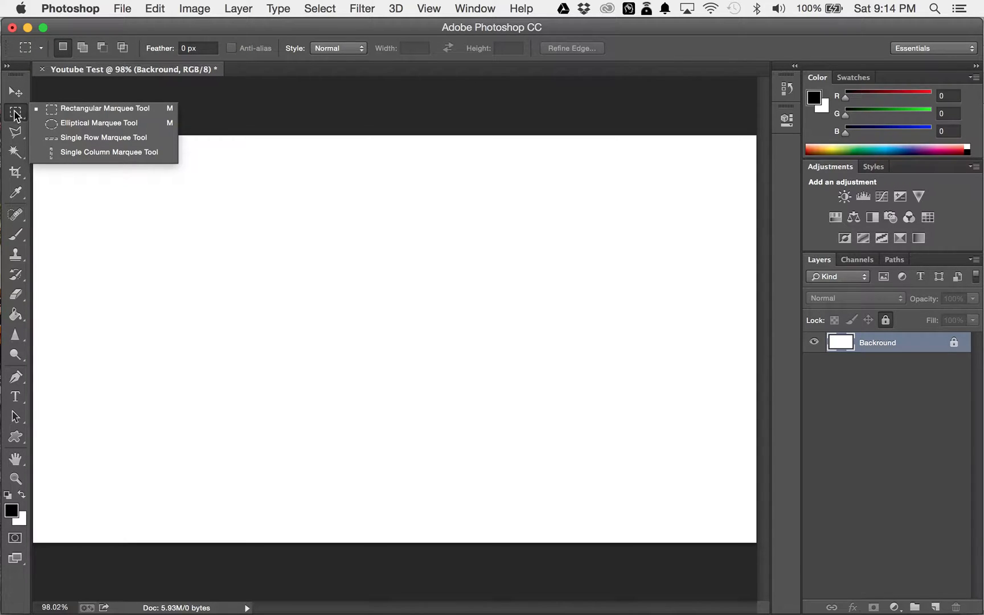
pyautogui.click(16, 114)
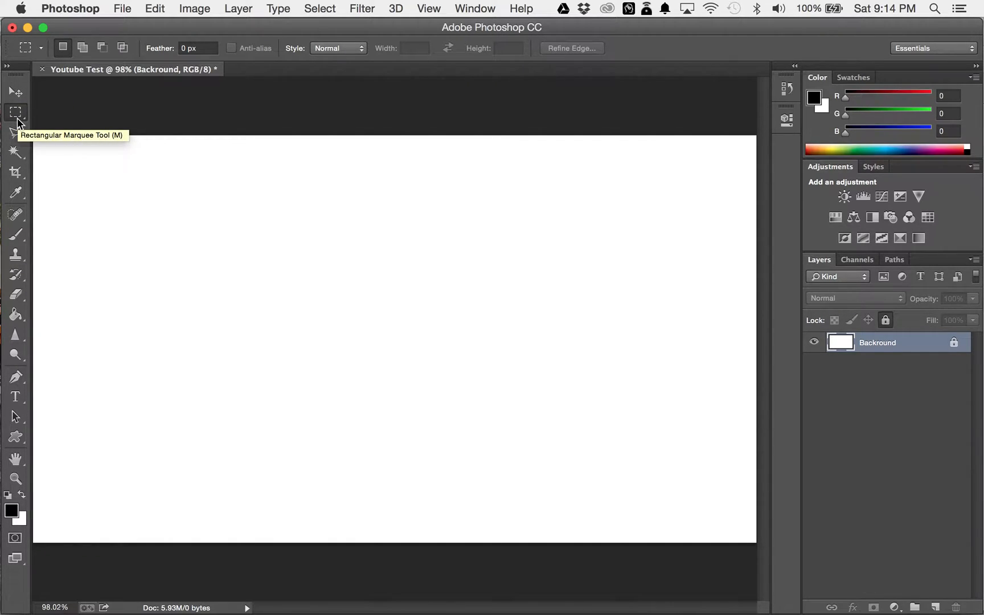
pyautogui.click(17, 117)
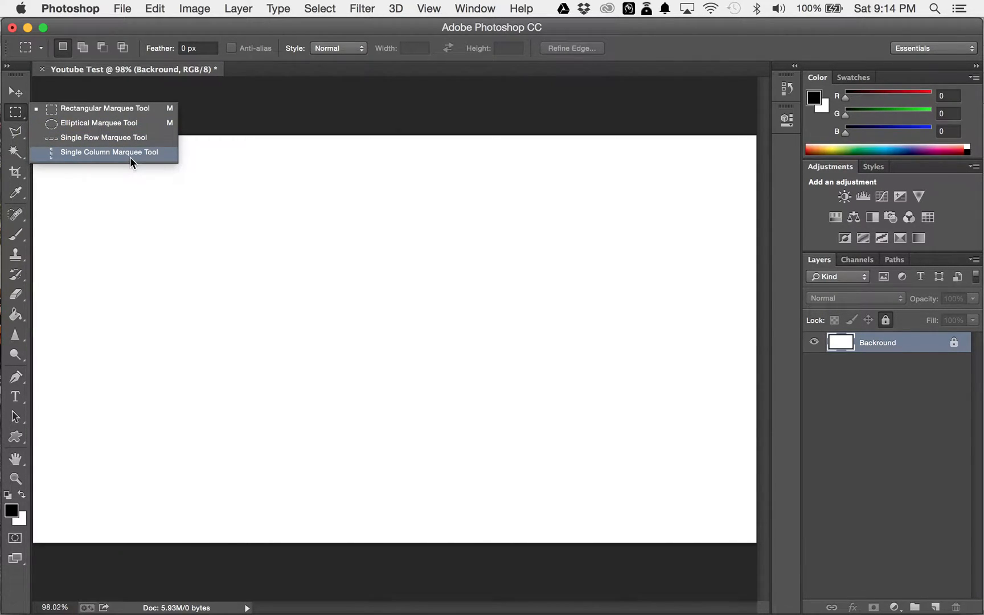
pyautogui.click(19, 114)
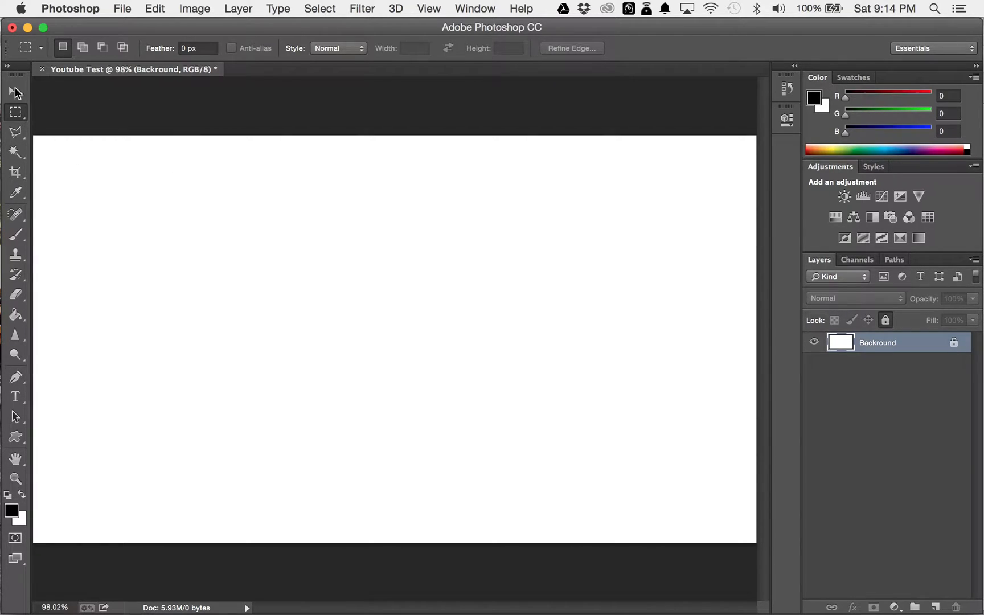
pyautogui.click(15, 117)
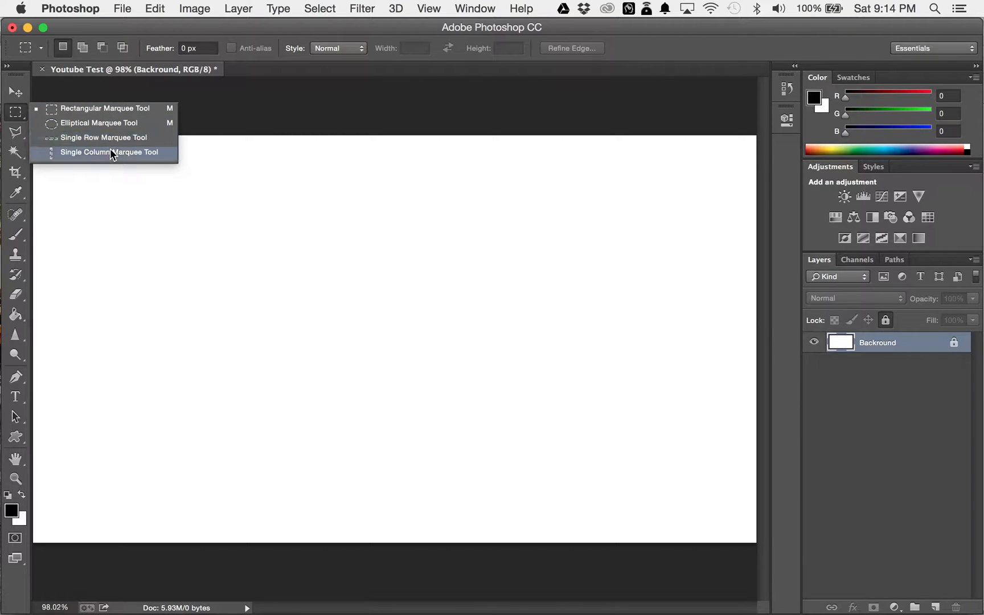
pyautogui.click(99, 107)
pyautogui.moveTo(118, 169); pyautogui.dragTo(519, 446)
pyautogui.click(498, 464)
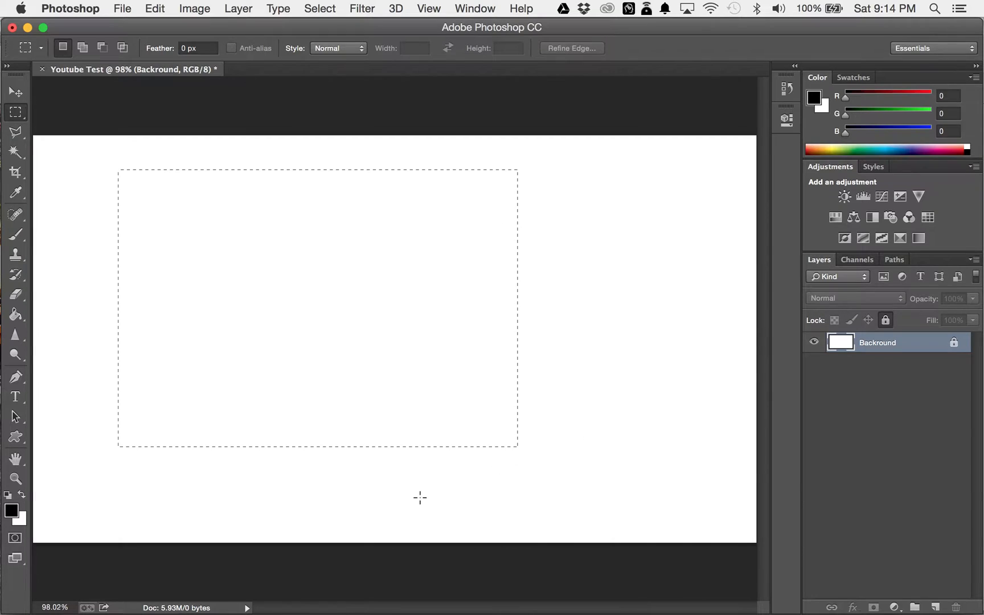
pyautogui.press('super+z')
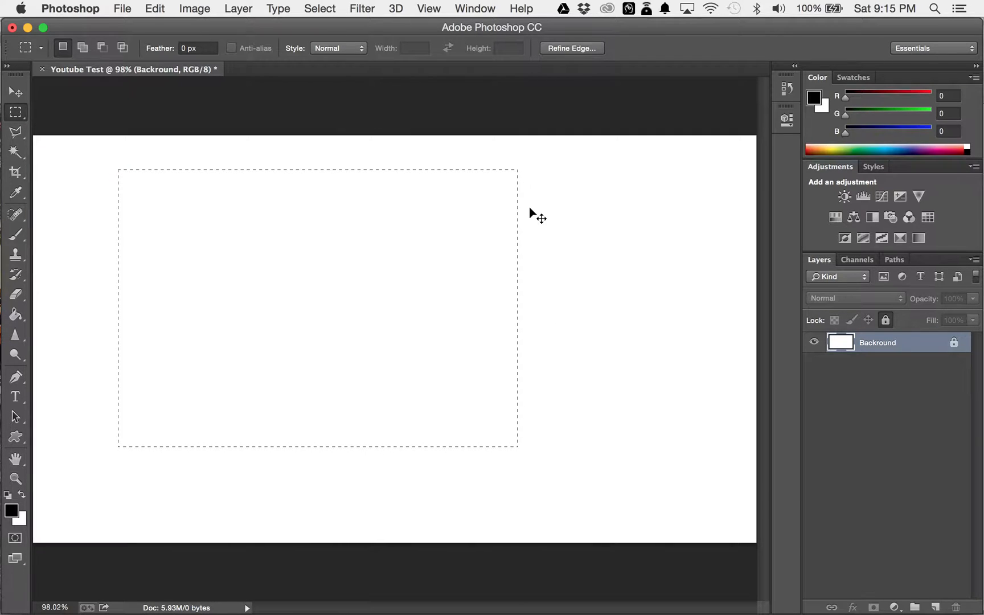
pyautogui.press('super+shift+i')
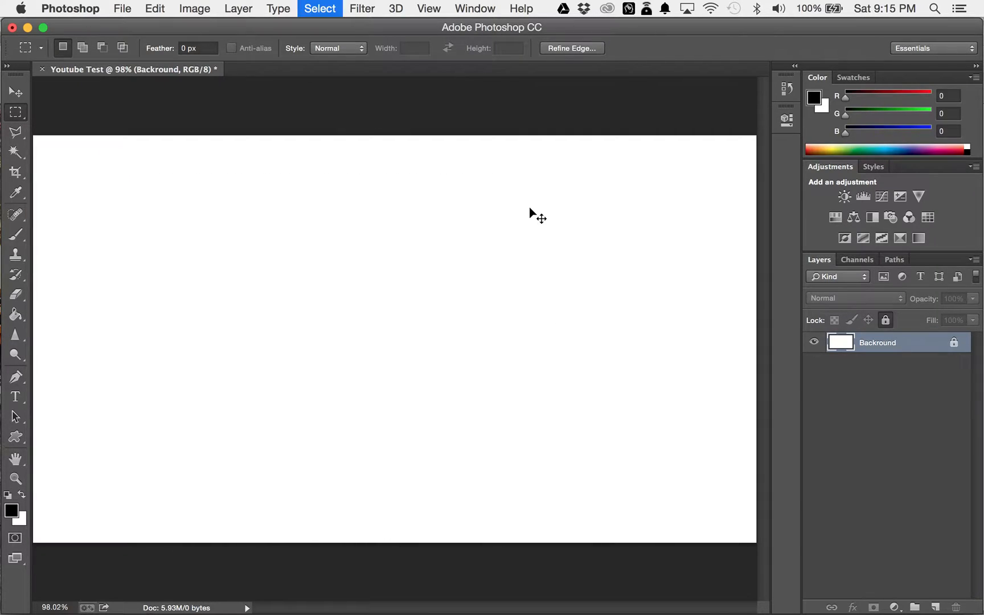
pyautogui.press('super+d')
# Step: Draw a closed freehand selection across the middle of the canvas with the Lasso Tool and deselect it
pyautogui.click(17, 117)
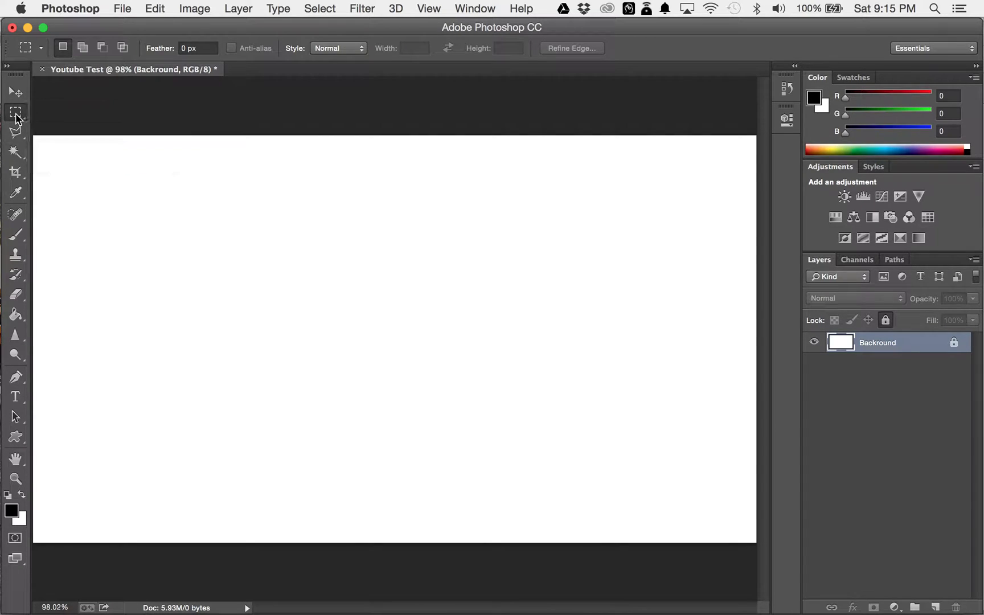
pyautogui.click(17, 134)
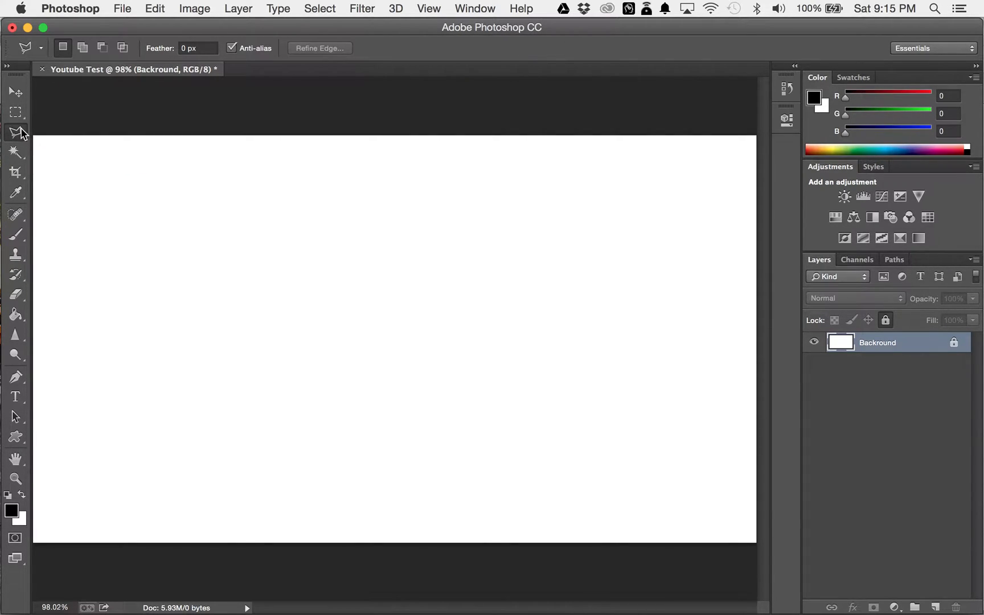
pyautogui.click(24, 135)
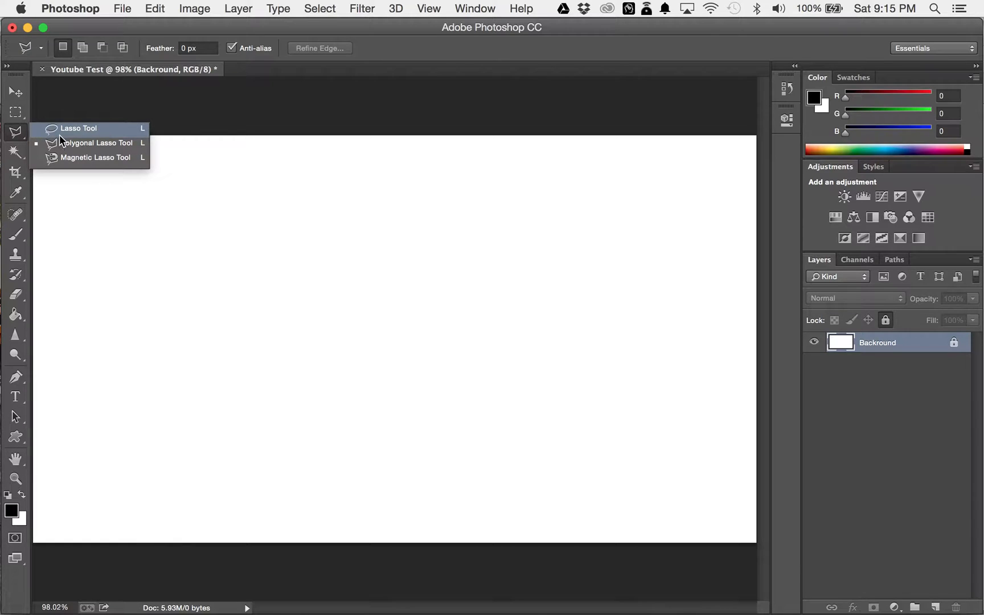
pyautogui.click(92, 135)
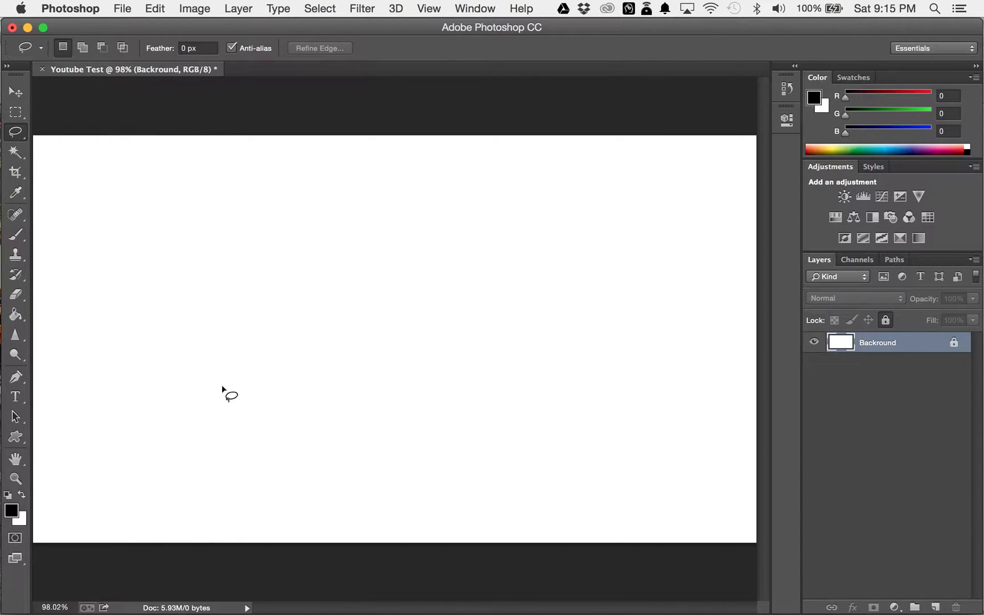
pyautogui.moveTo(221, 404)
pyautogui.mouseDown()
pyautogui.moveTo(183, 260)
pyautogui.moveTo(222, 242)
pyautogui.moveTo(340, 247)
pyautogui.moveTo(513, 217)
pyautogui.moveTo(564, 241)
pyautogui.moveTo(589, 341)
pyautogui.moveTo(552, 381)
pyautogui.moveTo(423, 393)
pyautogui.moveTo(323, 370)
pyautogui.moveTo(221, 402)
pyautogui.mouseUp()
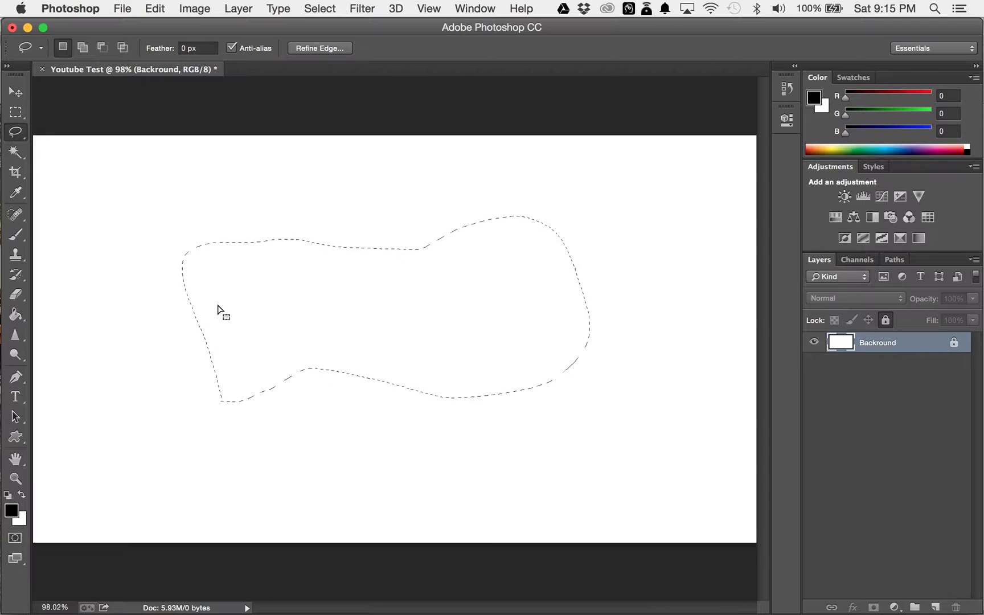
pyautogui.press('super+d')
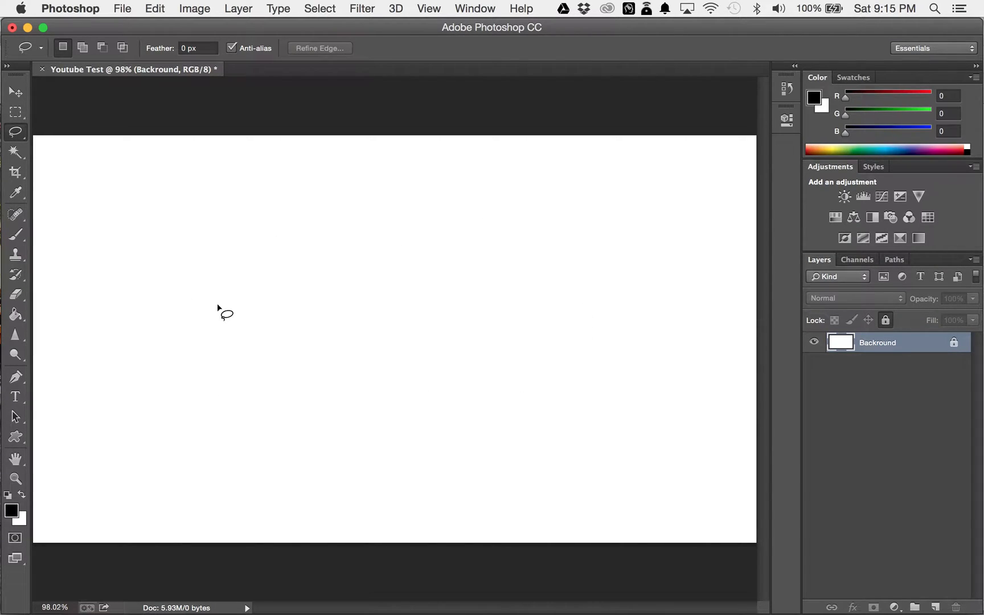
# Step: Outline a second freehand lasso selection slightly lower on the canvas and deselect it
pyautogui.moveTo(254, 442)
pyautogui.mouseDown()
pyautogui.moveTo(165, 347)
pyautogui.moveTo(198, 298)
pyautogui.moveTo(283, 294)
pyautogui.moveTo(484, 316)
pyautogui.moveTo(543, 309)
pyautogui.moveTo(554, 373)
pyautogui.moveTo(513, 409)
pyautogui.moveTo(459, 429)
pyautogui.moveTo(322, 410)
pyautogui.moveTo(277, 435)
pyautogui.mouseUp()
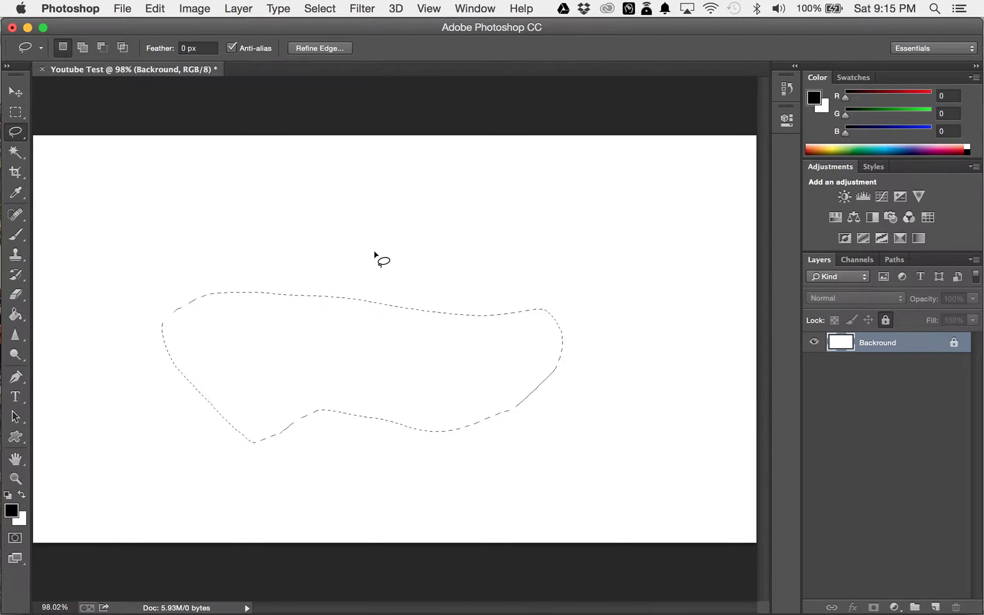
pyautogui.click(317, 7)
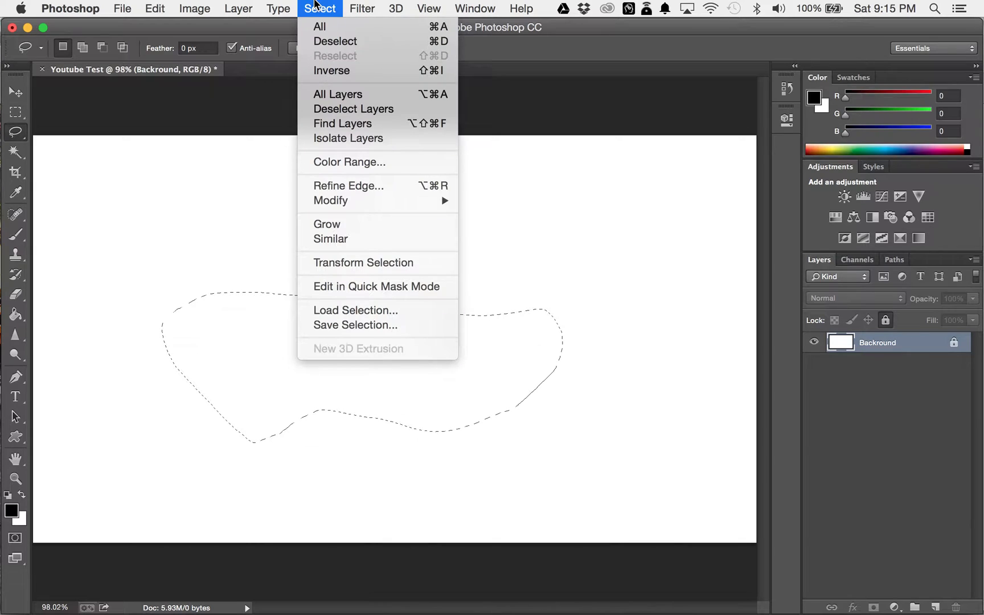
pyautogui.click(341, 49)
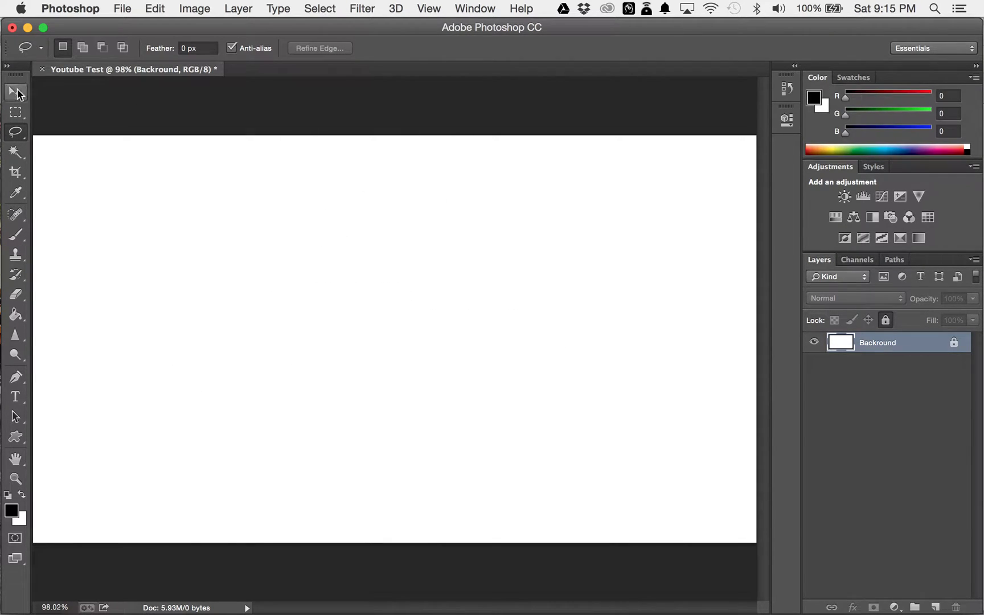
# Step: Draw a closed straight-edged selection across the canvas's left and middle areas with the Polygonal Lasso Tool and deselect it
pyautogui.click(16, 137)
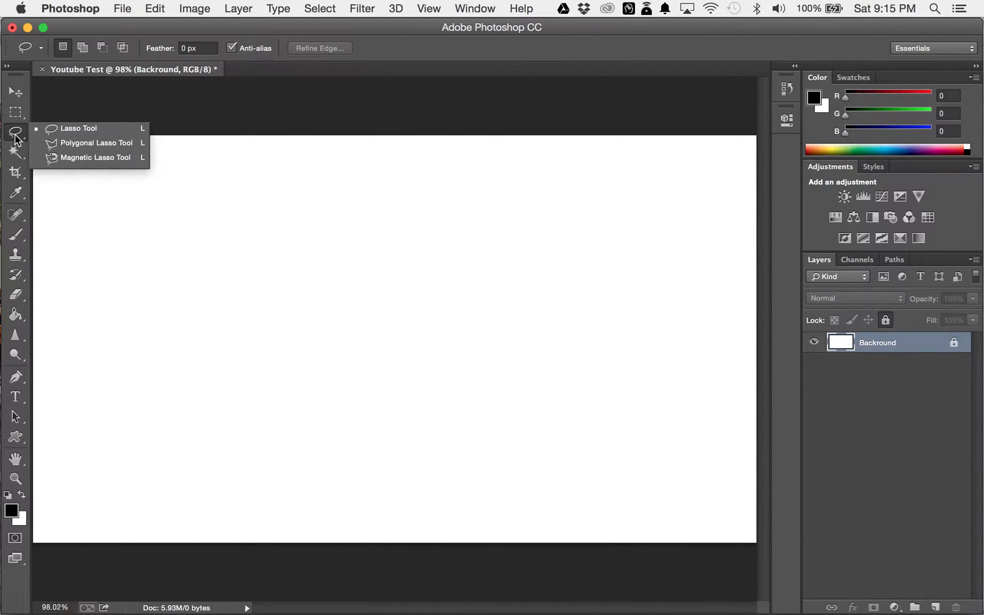
pyautogui.click(53, 142)
pyautogui.click(45, 142)
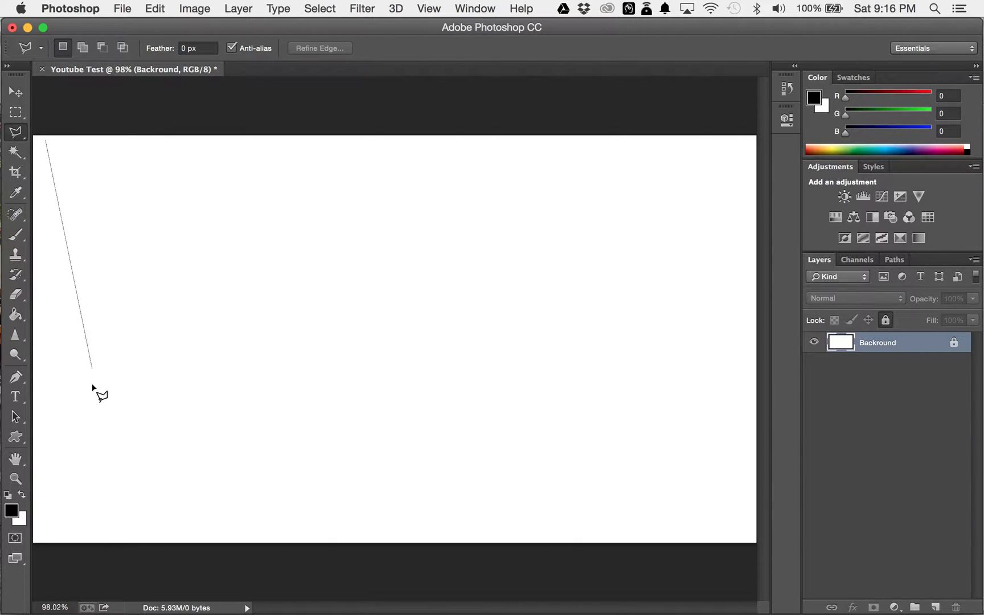
pyautogui.click(128, 474)
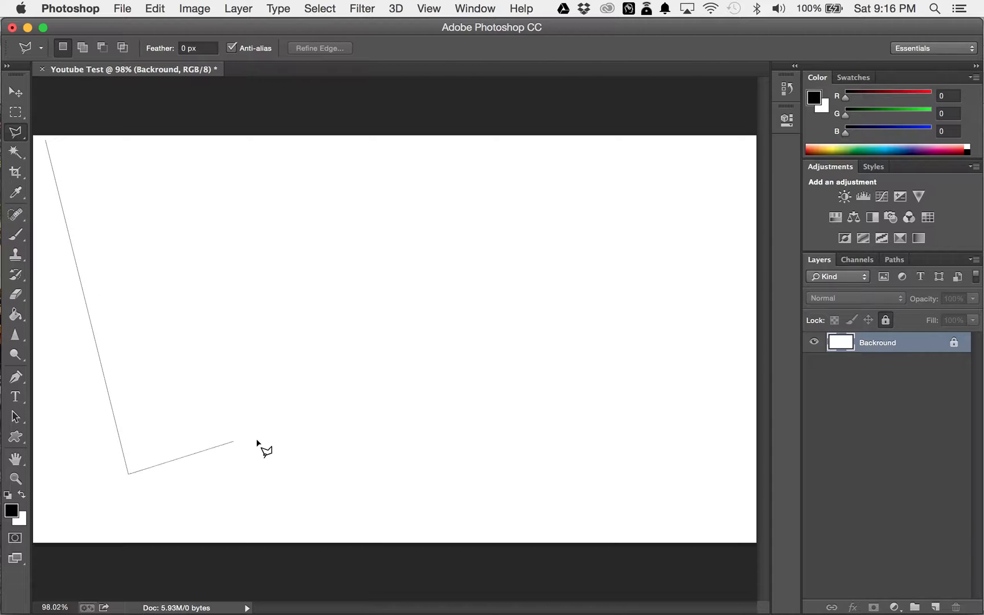
pyautogui.click(518, 469)
pyautogui.click(535, 325)
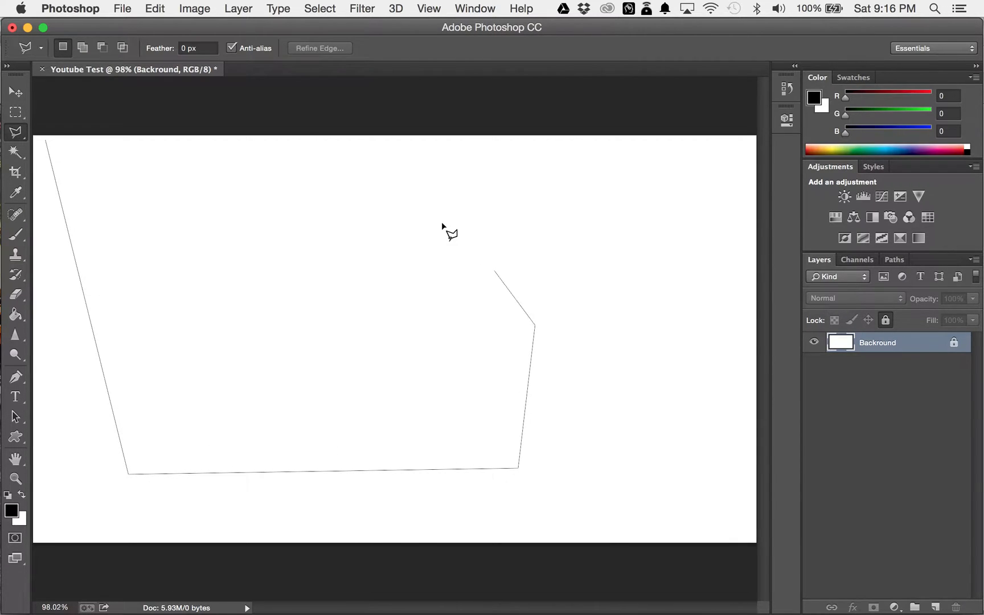
pyautogui.click(283, 118)
pyautogui.click(224, 205)
pyautogui.click(403, 302)
pyautogui.click(391, 373)
pyautogui.click(138, 247)
pyautogui.click(118, 151)
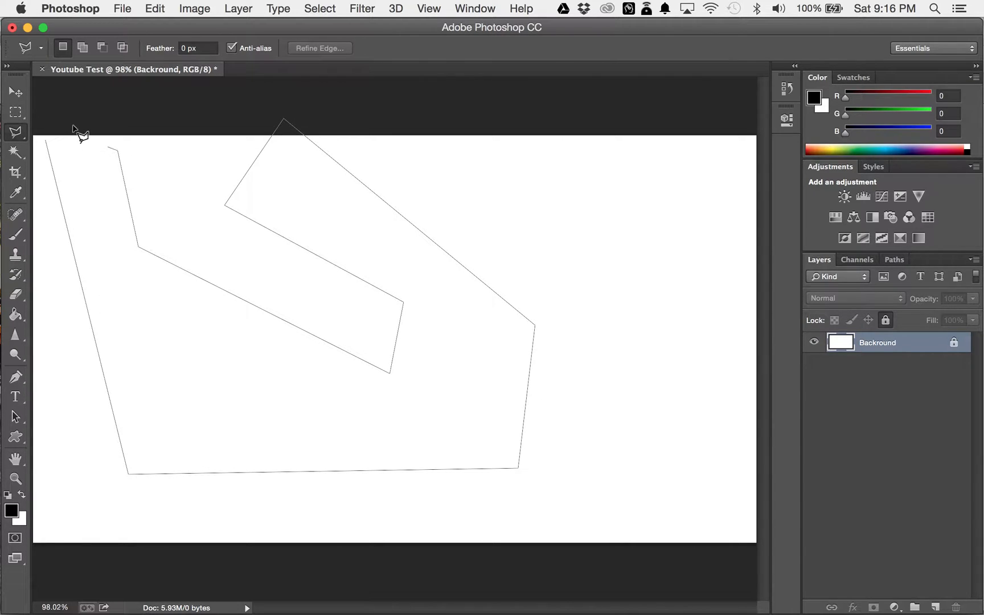
pyautogui.click(46, 141)
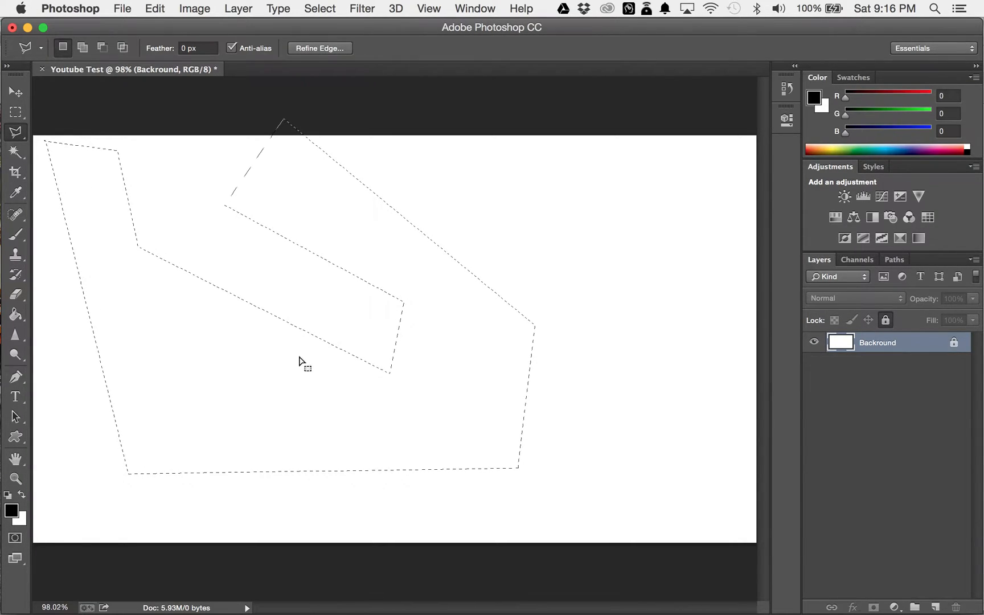
pyautogui.click(319, 8)
pyautogui.click(329, 39)
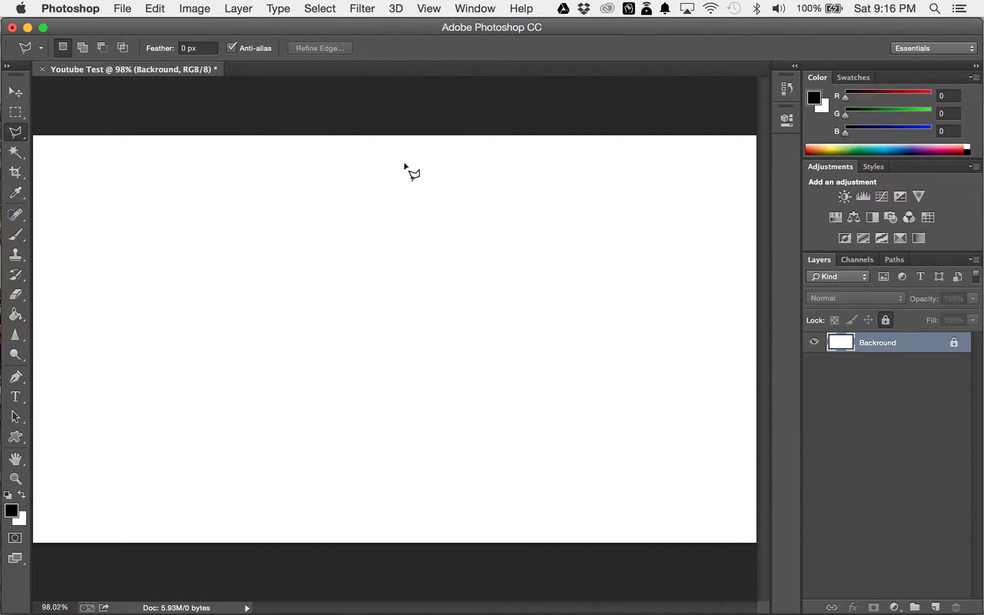
pyautogui.click(329, 4)
pyautogui.click(328, 4)
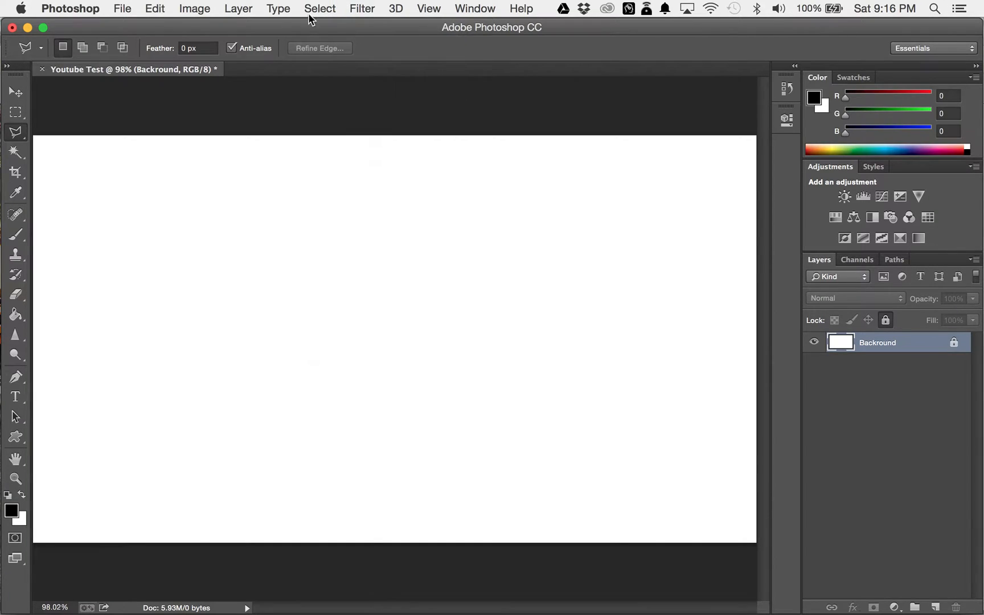
# Step: Add a new layer and paint a thick vertical black stroke down the middle of the canvas with the Brush Tool
pyautogui.click(12, 157)
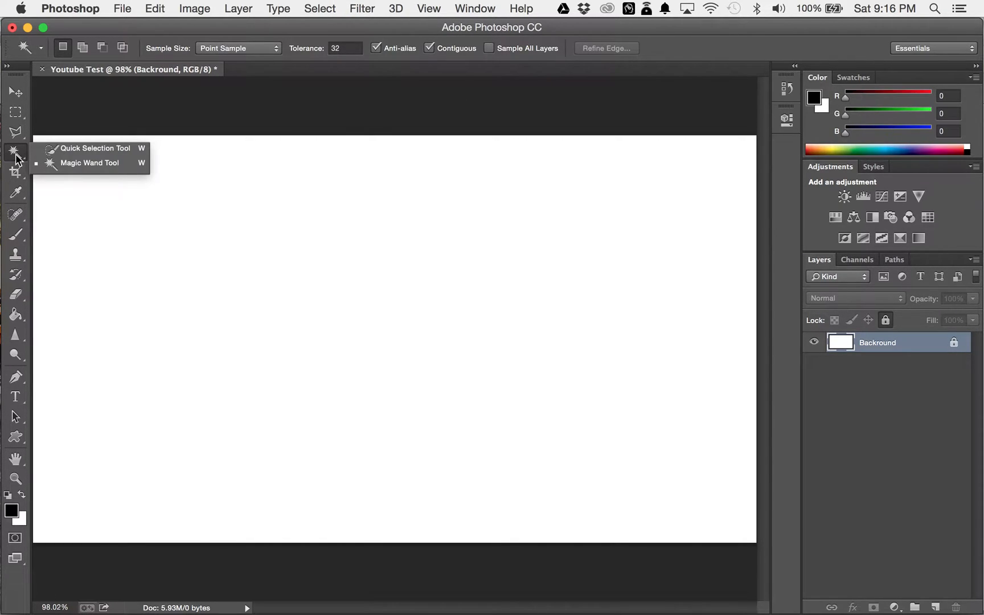
pyautogui.click(73, 152)
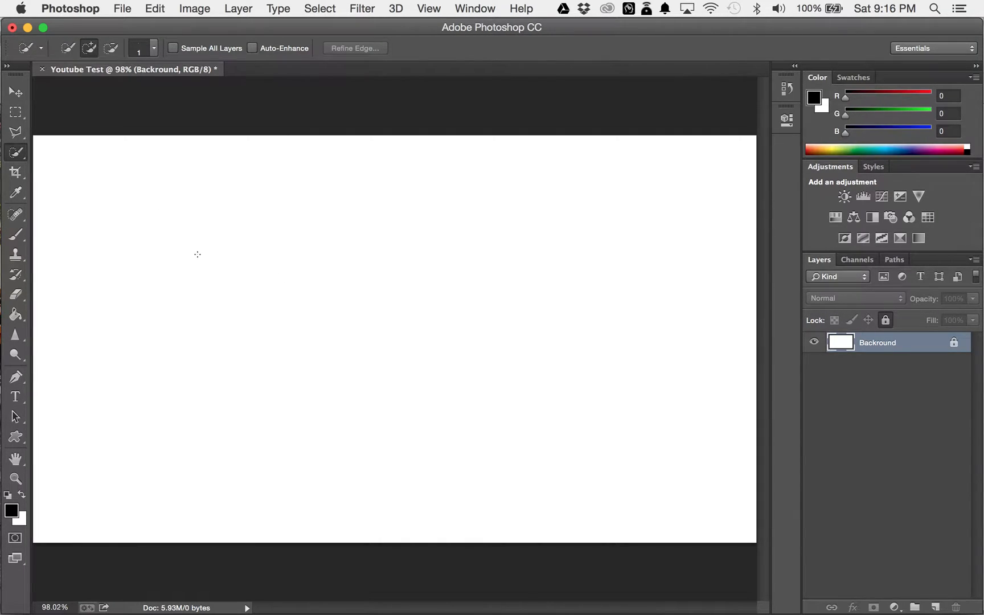
pyautogui.press('b')
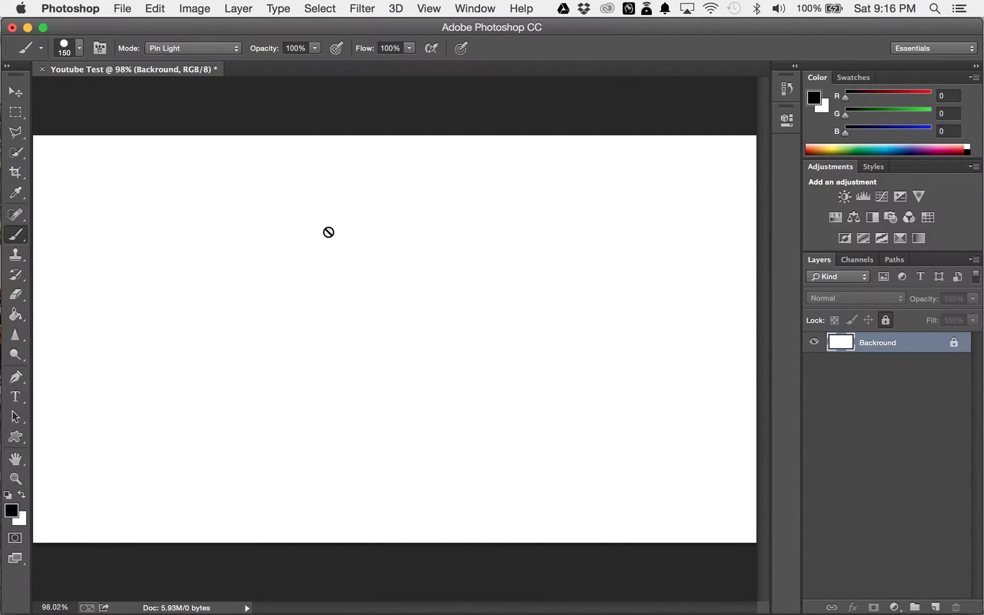
pyautogui.click(329, 231)
pyautogui.click(610, 227)
pyautogui.click(935, 607)
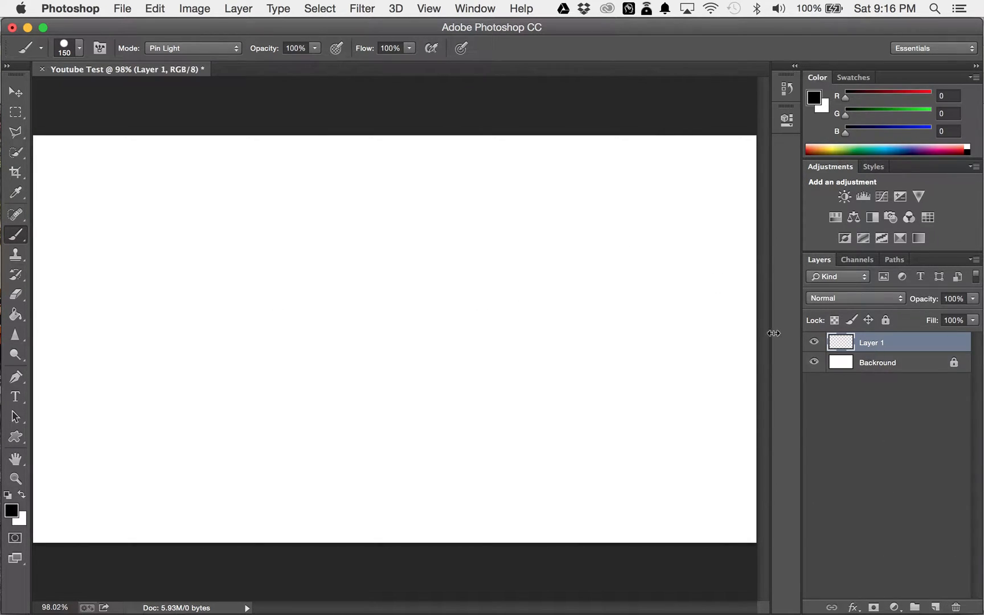
pyautogui.moveTo(364, 193)
pyautogui.mouseDown()
pyautogui.moveTo(405, 356)
pyautogui.moveTo(410, 398)
pyautogui.moveTo(364, 287)
pyautogui.moveTo(384, 288)
pyautogui.moveTo(405, 357)
pyautogui.moveTo(398, 450)
pyautogui.moveTo(396, 389)
pyautogui.mouseUp()
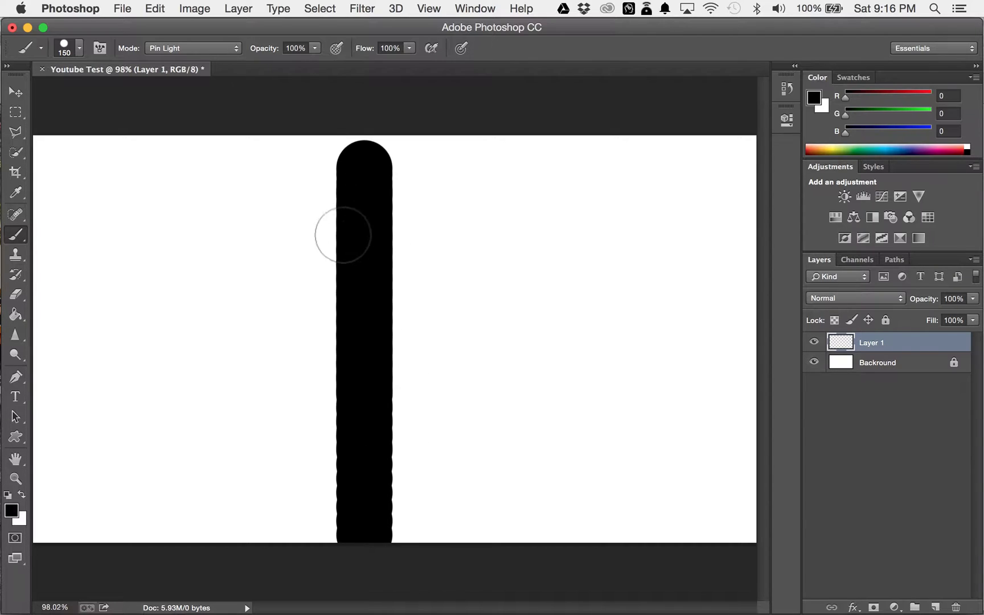
# Step: Select the black stroke using the Quick Selection Tool with a brush size of 40 and deselect it
pyautogui.click(15, 132)
pyautogui.click(15, 153)
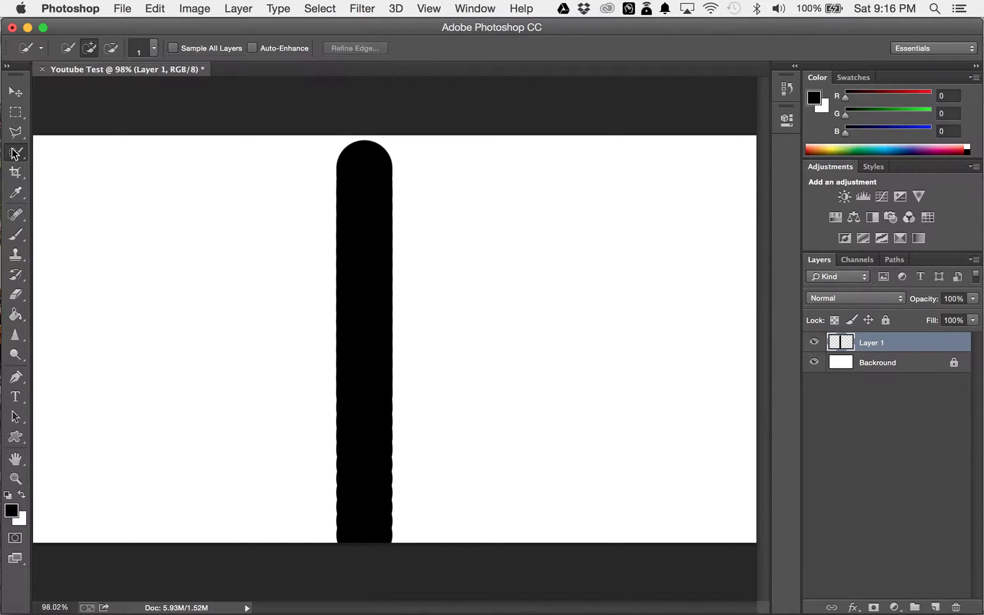
pyautogui.rightClick(12, 151)
pyautogui.click(12, 150)
pyautogui.rightClick(12, 149)
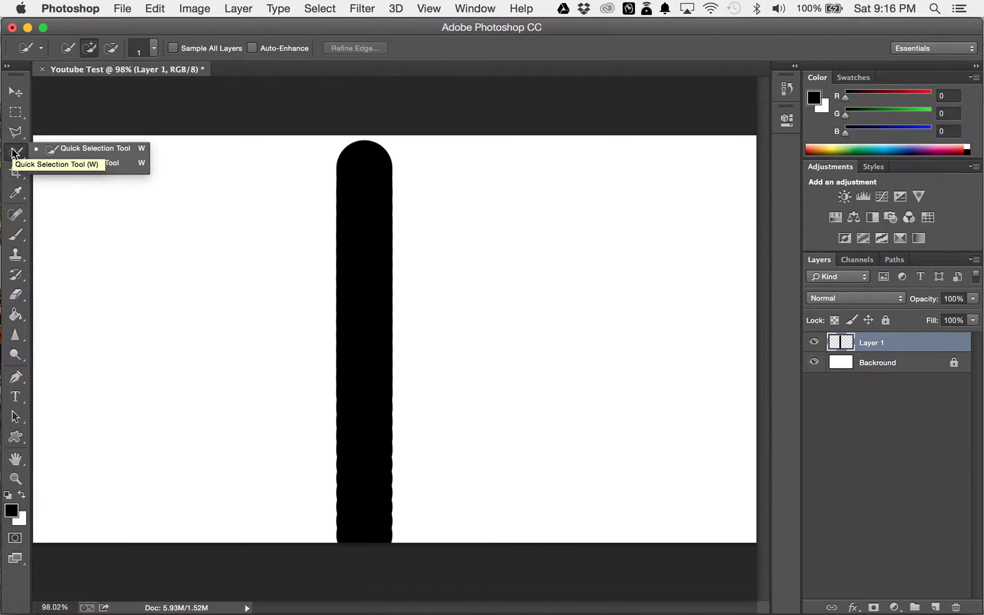
pyautogui.click(65, 150)
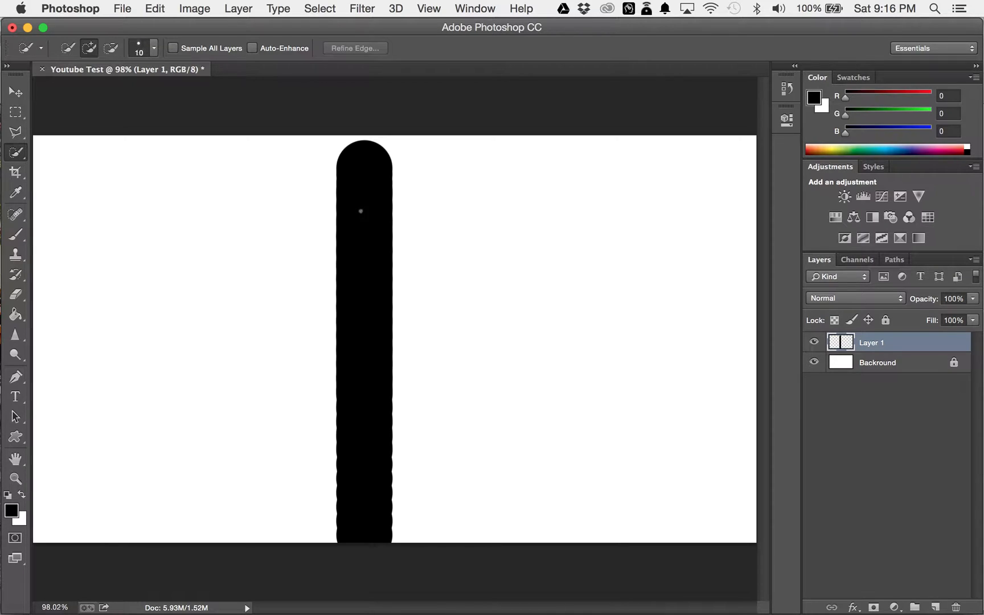
pyautogui.press(']')
pyautogui.press(']')
pyautogui.press(']')
pyautogui.moveTo(356, 180); pyautogui.dragTo(367, 210)
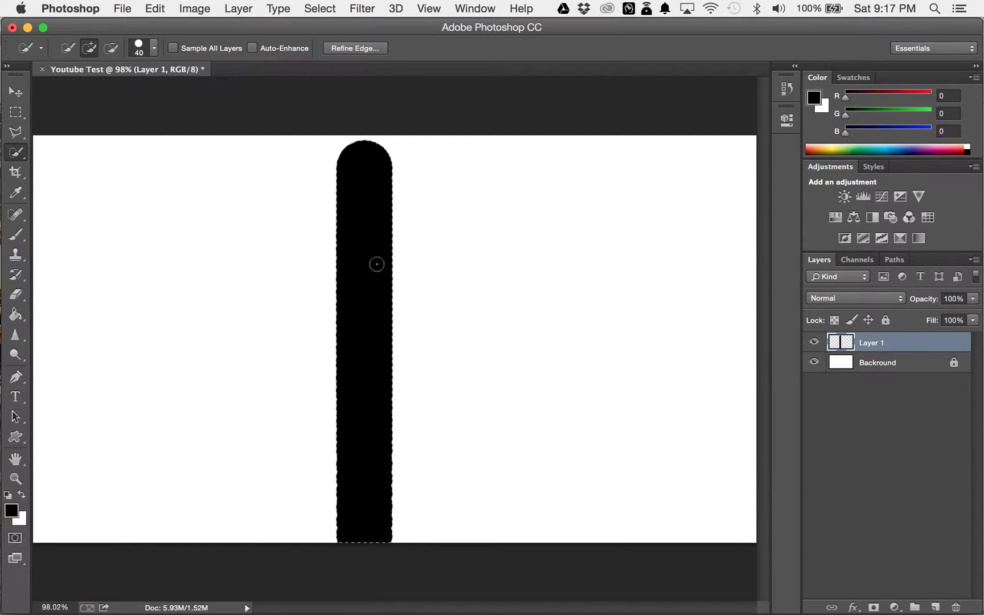
pyautogui.press('super+d')
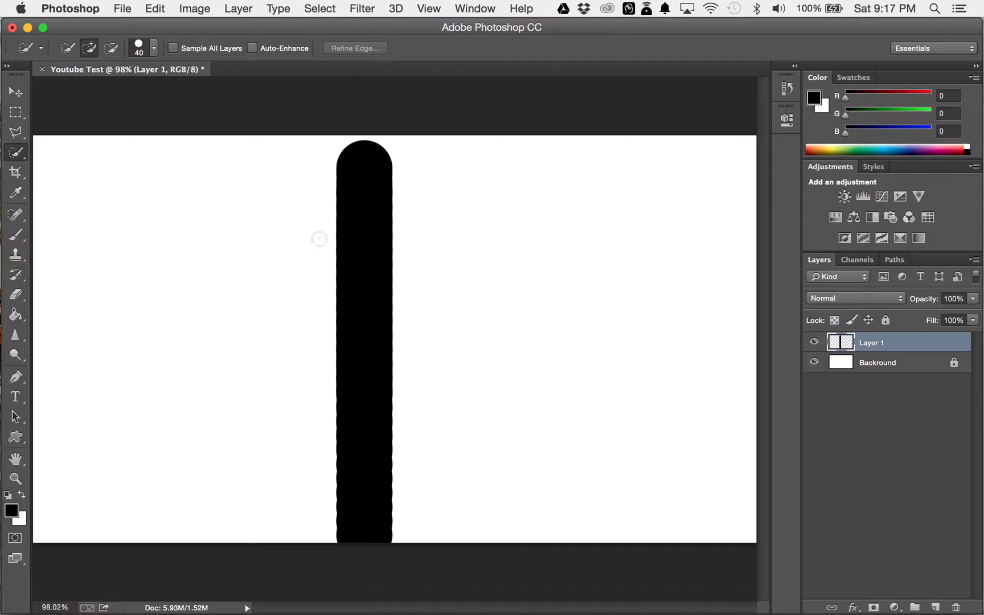
# Step: Select the black stroke with the Magic Wand Tool, deselect it and switch back to the Quick Selection Tool
pyautogui.moveTo(15, 152); pyautogui.dragTo(44, 163)
pyautogui.click(347, 264)
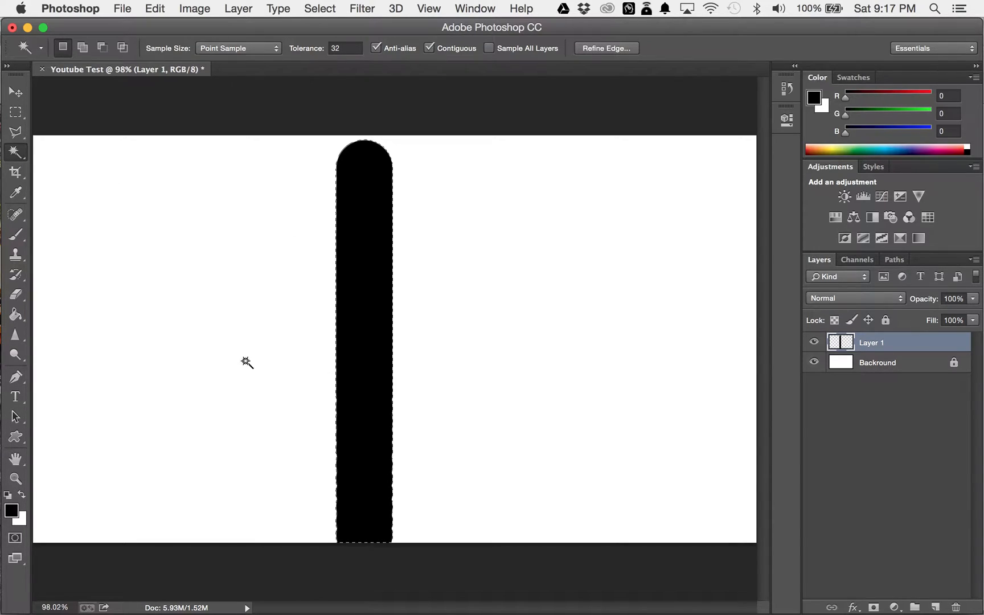
pyautogui.press('super+d')
pyautogui.moveTo(16, 152); pyautogui.dragTo(45, 150)
# Step: Crop the canvas to a narrow portrait area around the black stroke, cutting off its rounded upper end
pyautogui.press('c')
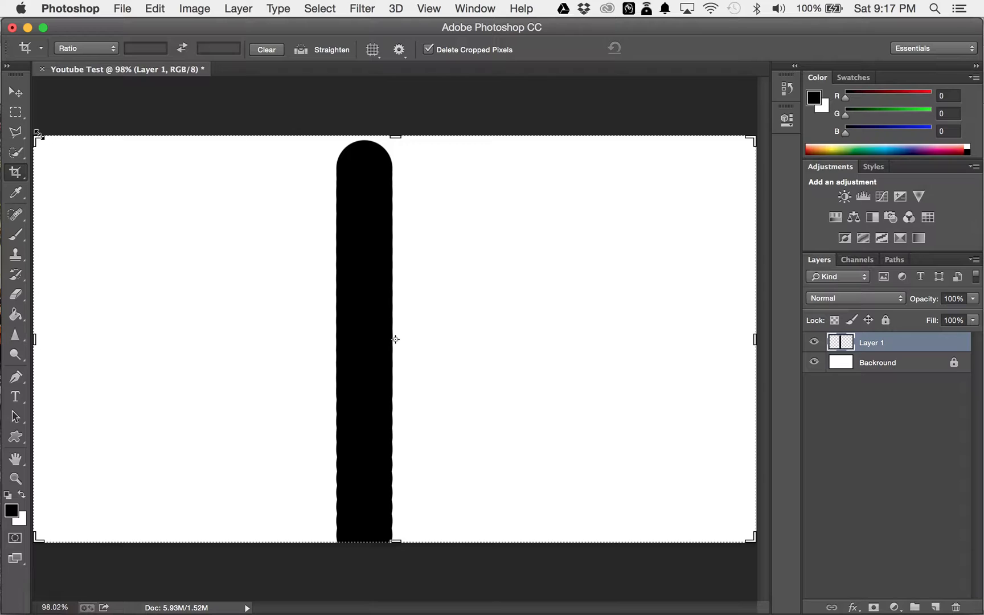
pyautogui.moveTo(38, 136); pyautogui.dragTo(171, 165)
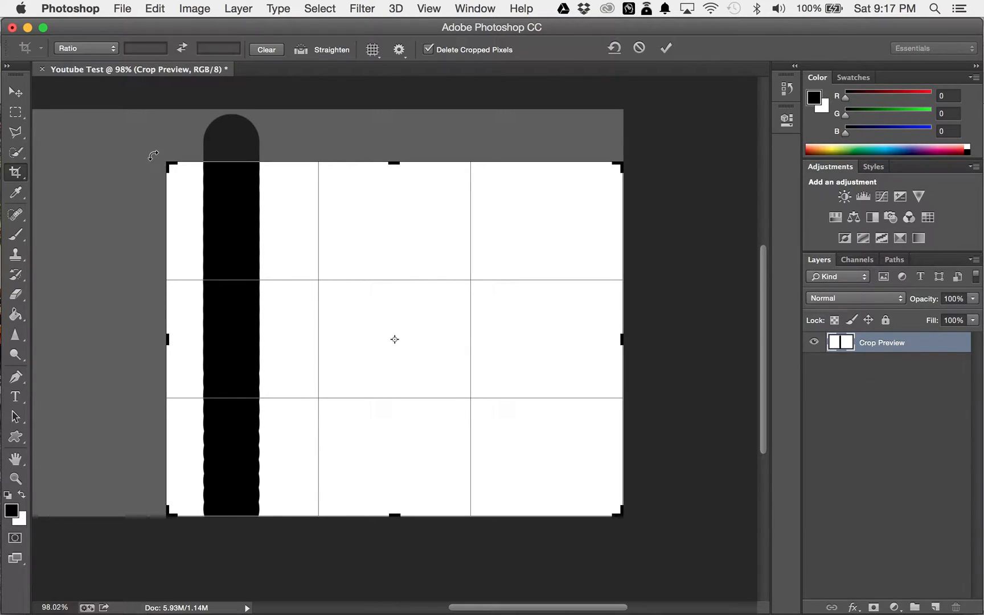
pyautogui.moveTo(171, 165); pyautogui.dragTo(151, 155)
pyautogui.moveTo(692, 158); pyautogui.dragTo(553, 161)
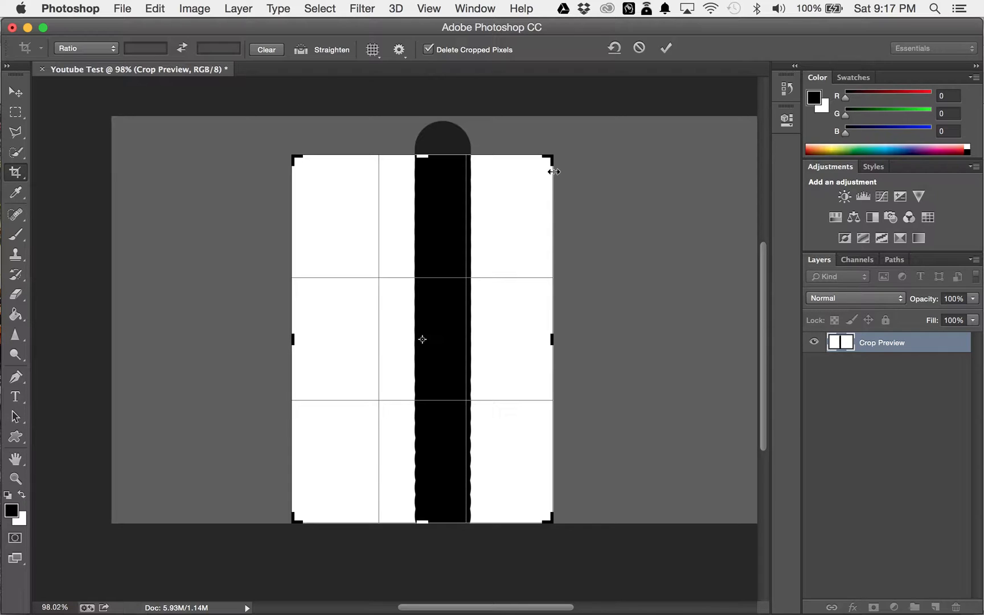
pyautogui.press('Return')
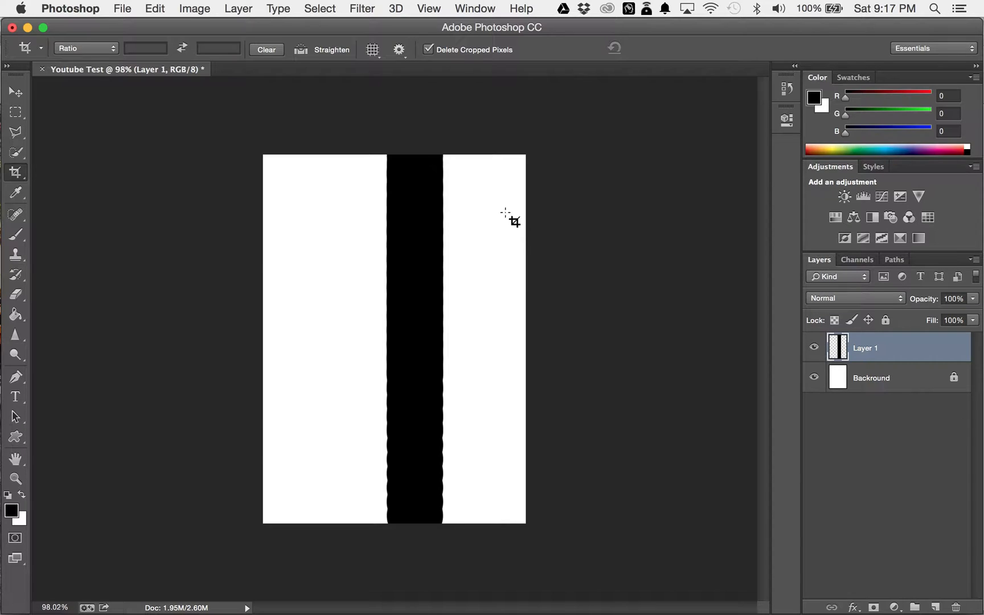
# Step: Try to undo the crop of the canvas
pyautogui.click(18, 193)
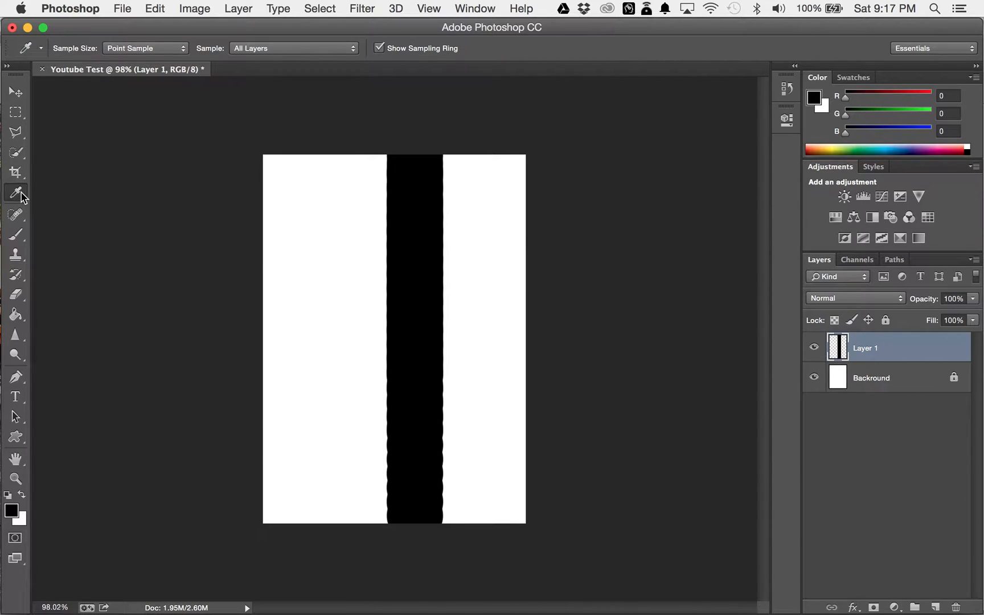
pyautogui.click(16, 172)
pyautogui.click(371, 173)
pyautogui.click(155, 8)
pyautogui.click(167, 26)
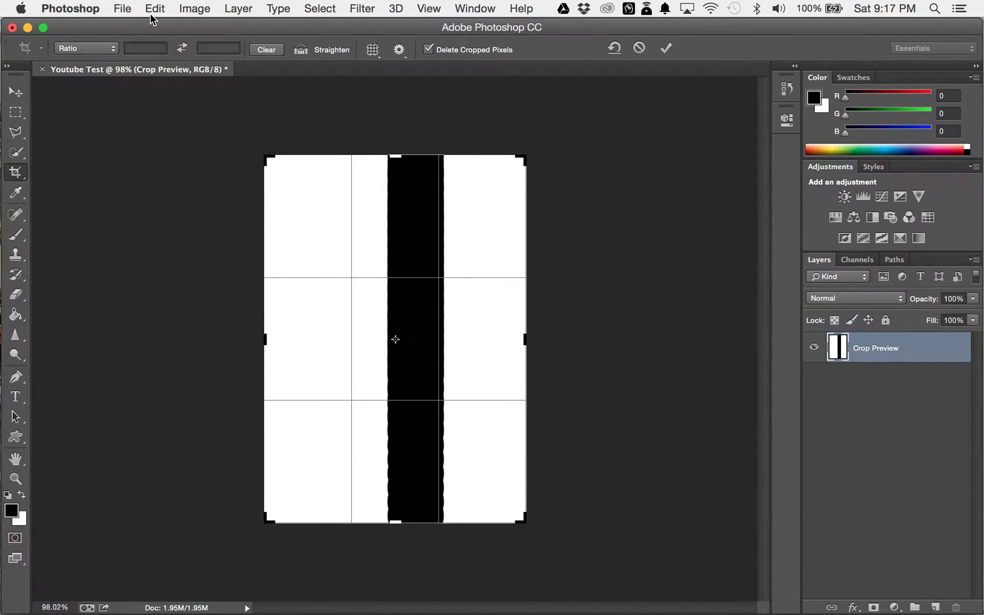
pyautogui.click(150, 13)
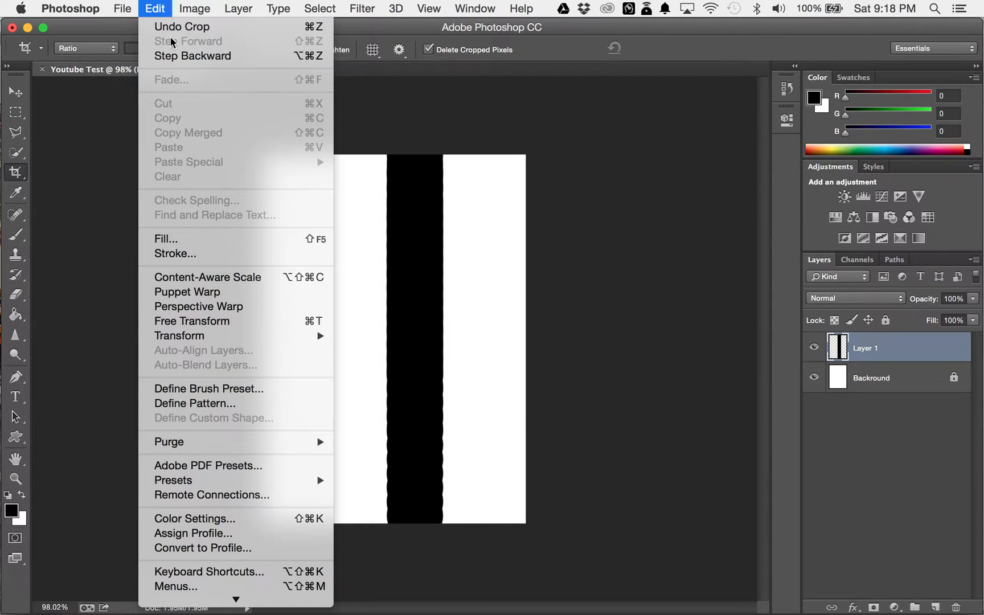
pyautogui.click(169, 29)
pyautogui.press('super+z')
pyautogui.press('super+z')
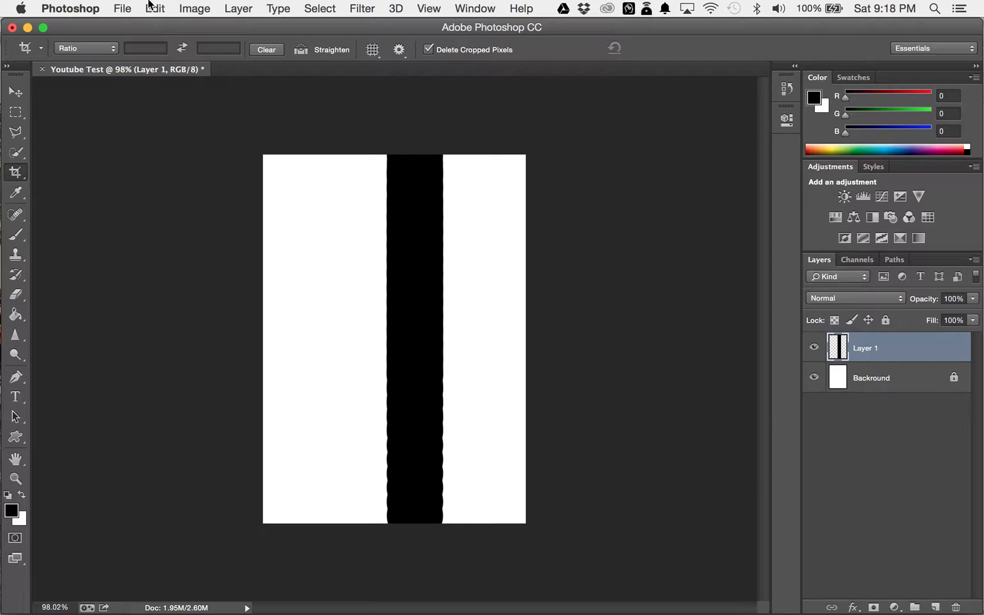
pyautogui.click(149, 7)
pyautogui.click(114, 146)
# Step: Sample the black of the stroke and the white of the background with the Eyedropper Tool, leaving white as the foreground color
pyautogui.press('super')
pyautogui.press('super+1')
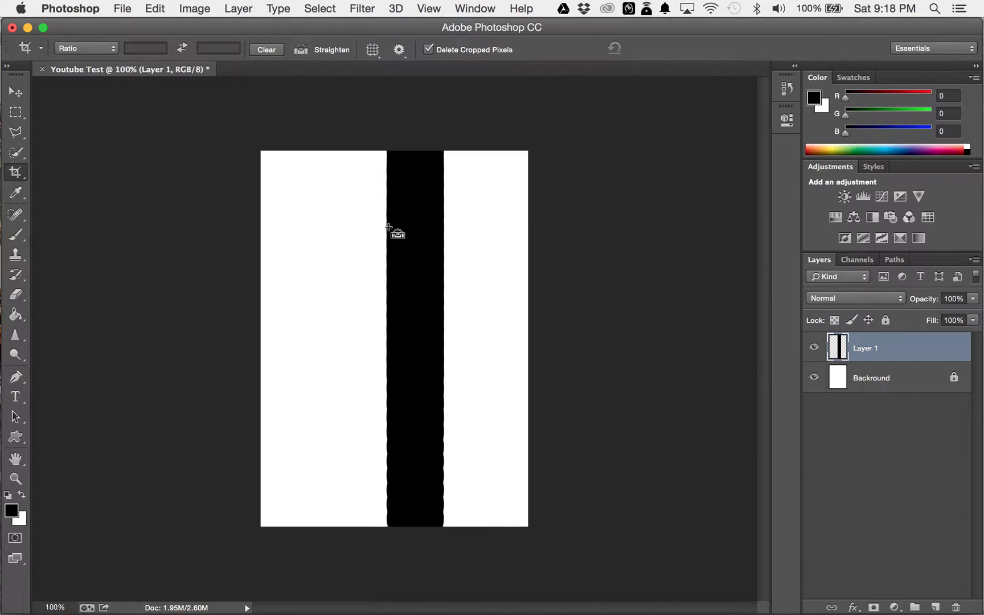
pyautogui.press('super+plus')
pyautogui.press('super+minus')
pyautogui.click(23, 201)
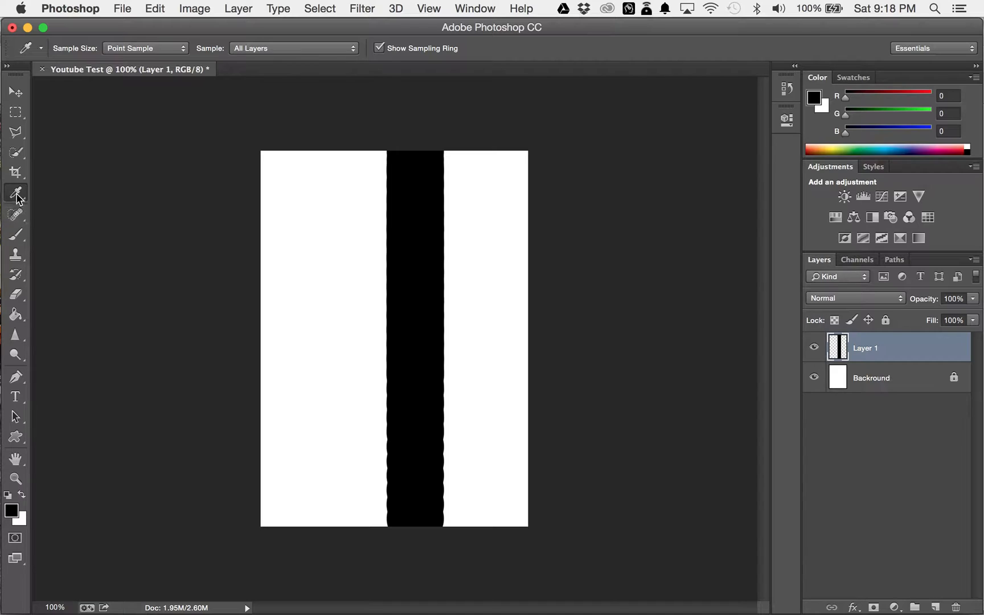
pyautogui.rightClick(19, 199)
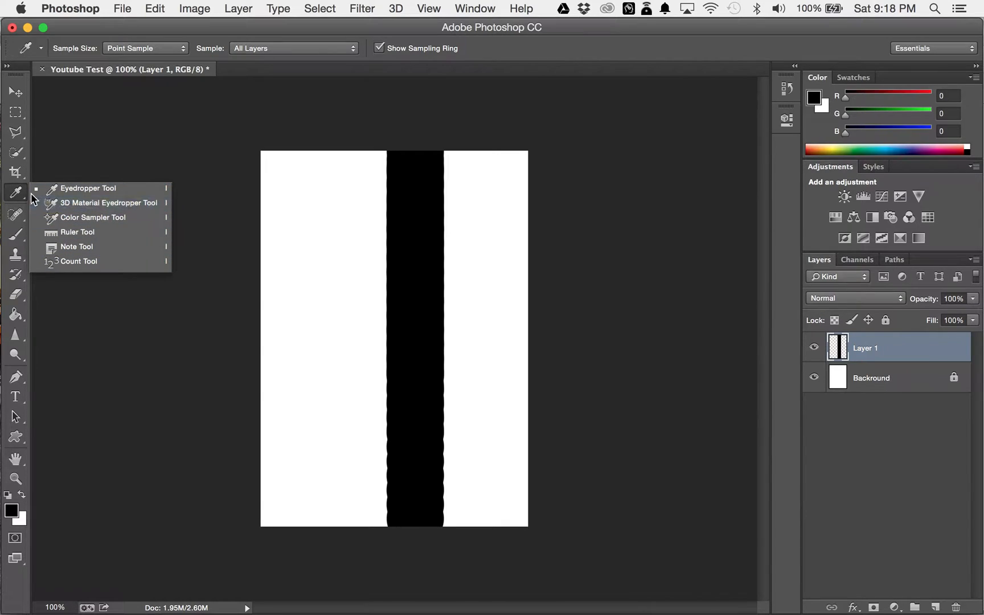
pyautogui.click(13, 196)
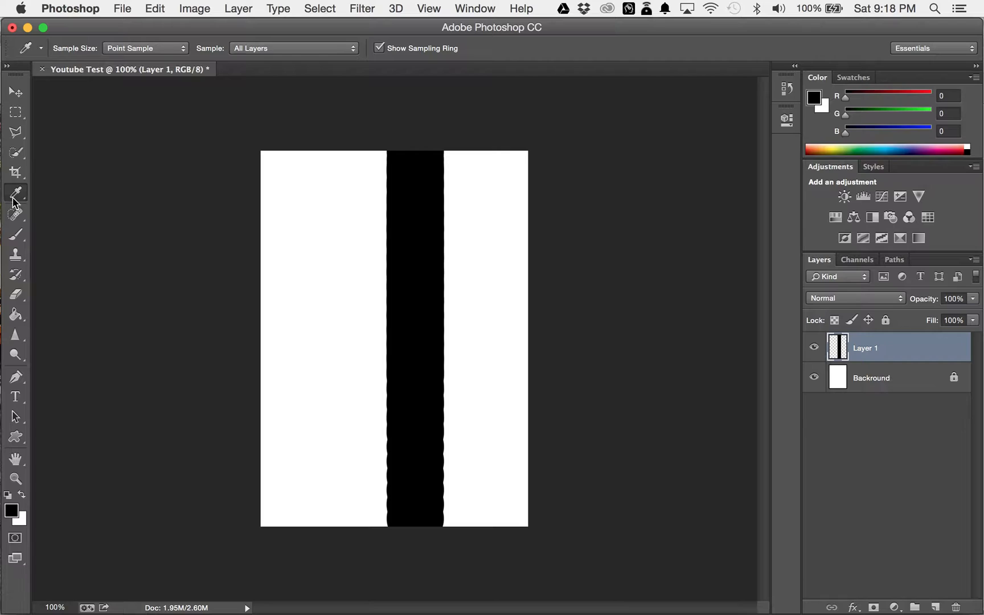
pyautogui.moveTo(423, 259); pyautogui.dragTo(360, 230)
pyautogui.click(404, 218)
pyautogui.click(297, 272)
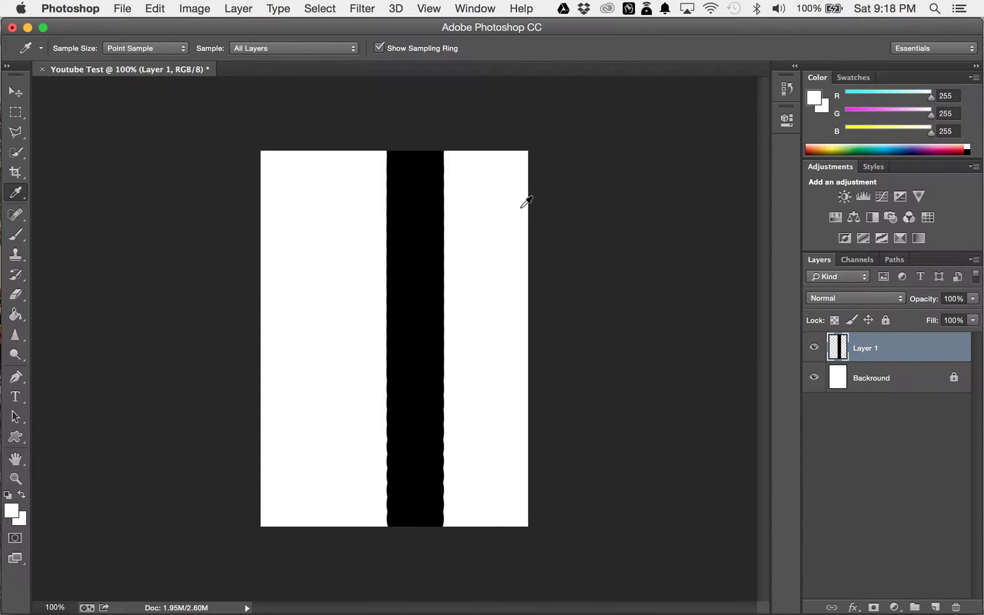
pyautogui.click(290, 411)
pyautogui.click(470, 303)
# Step: Look over the healing tool variants and activate the Brush Tool
pyautogui.click(14, 215)
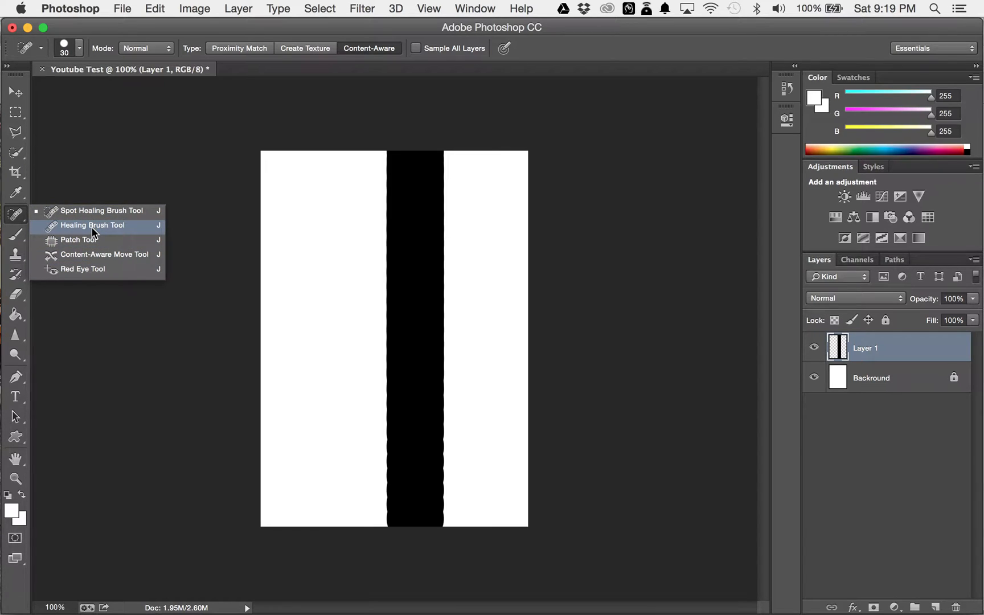
pyautogui.click(13, 218)
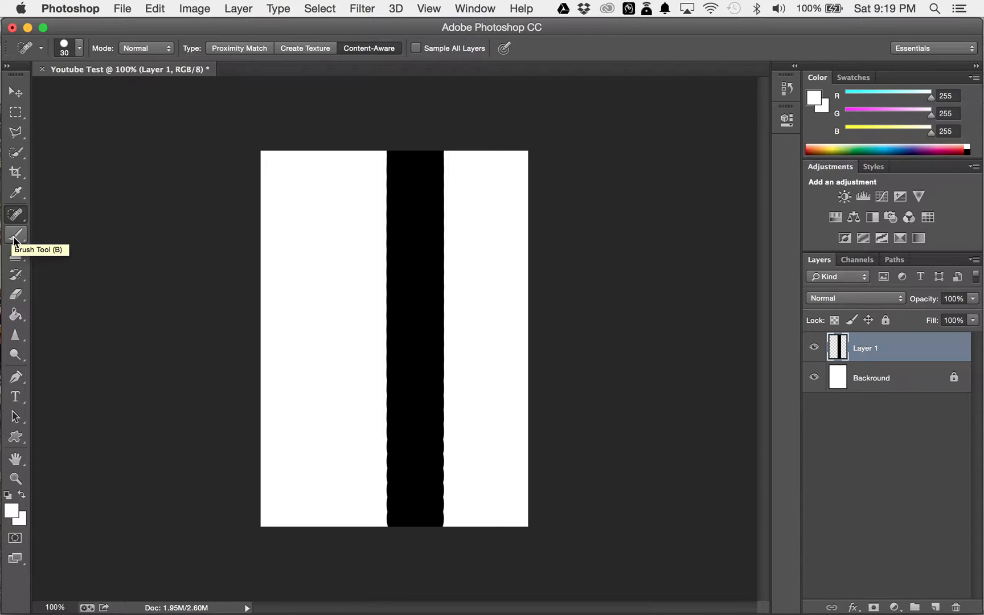
pyautogui.click(15, 239)
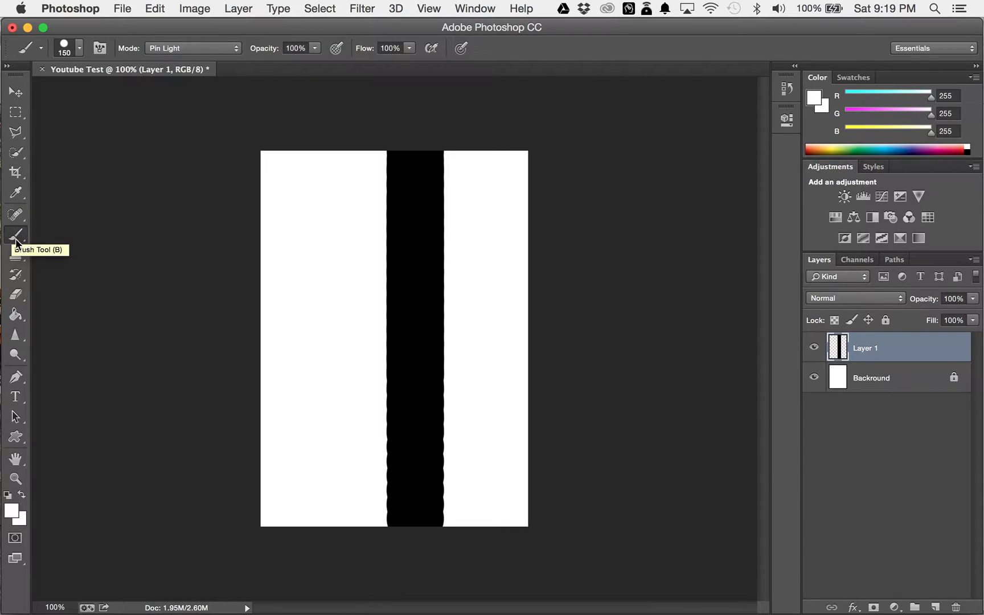
# Step: Choose the regular Brush Tool from the brush variants and set the brush size to 162 px
pyautogui.click(19, 240)
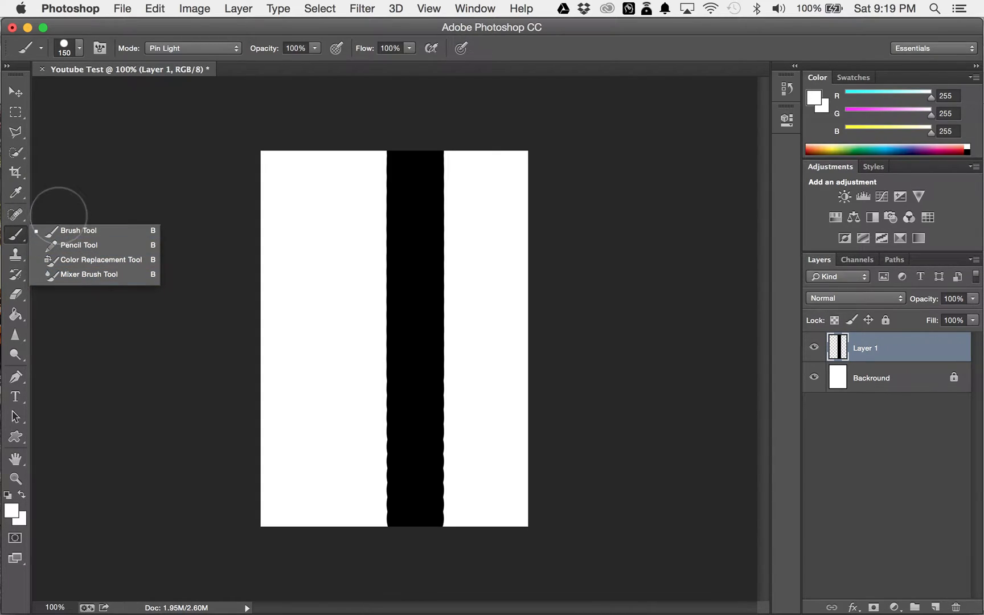
pyautogui.click(66, 233)
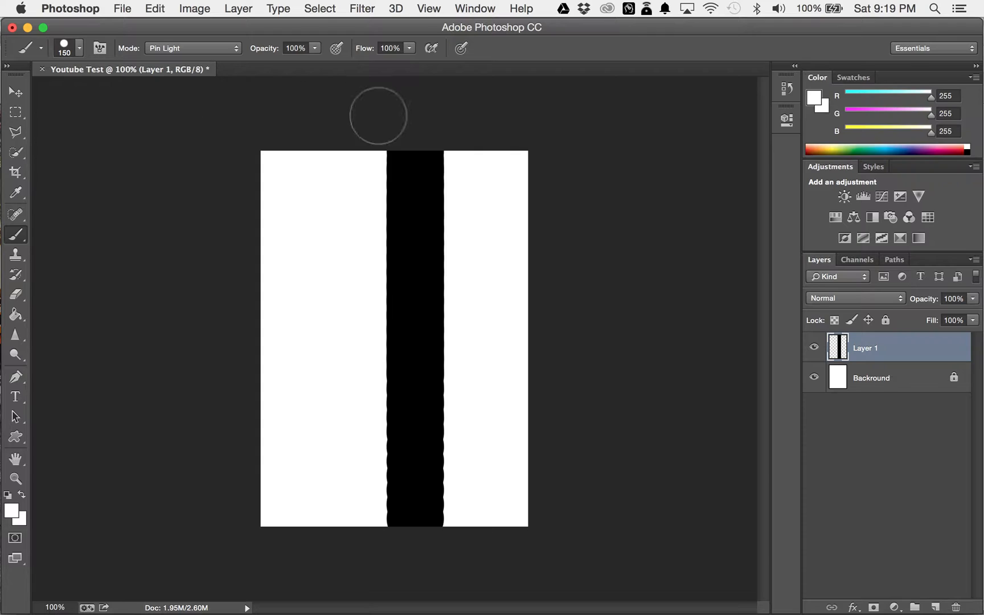
pyautogui.click(78, 49)
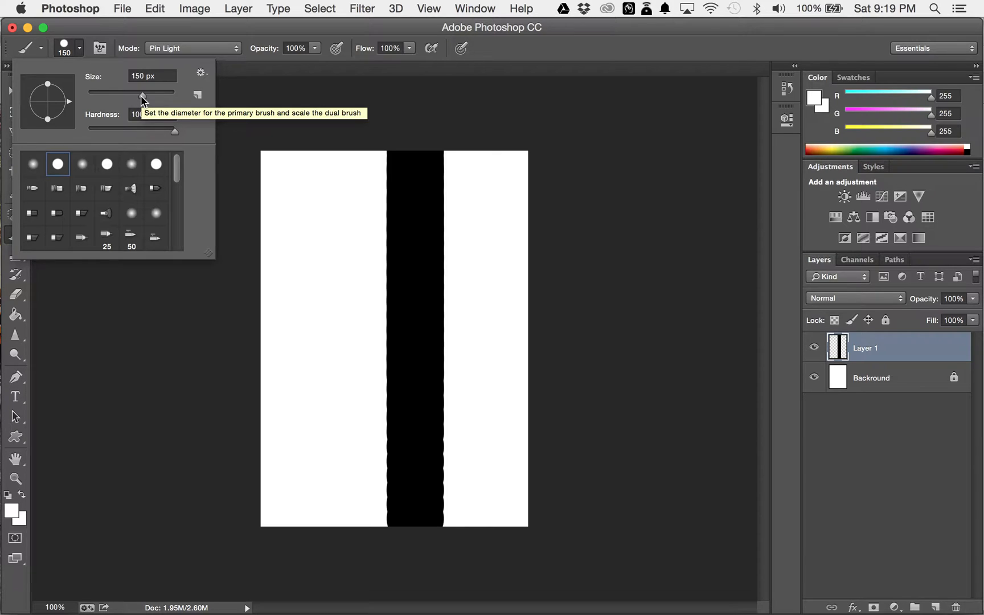
pyautogui.moveTo(141, 95)
pyautogui.mouseDown()
pyautogui.moveTo(90, 95)
pyautogui.moveTo(137, 97)
pyautogui.moveTo(103, 97)
pyautogui.mouseUp()
pyautogui.moveTo(99, 98); pyautogui.dragTo(135, 102)
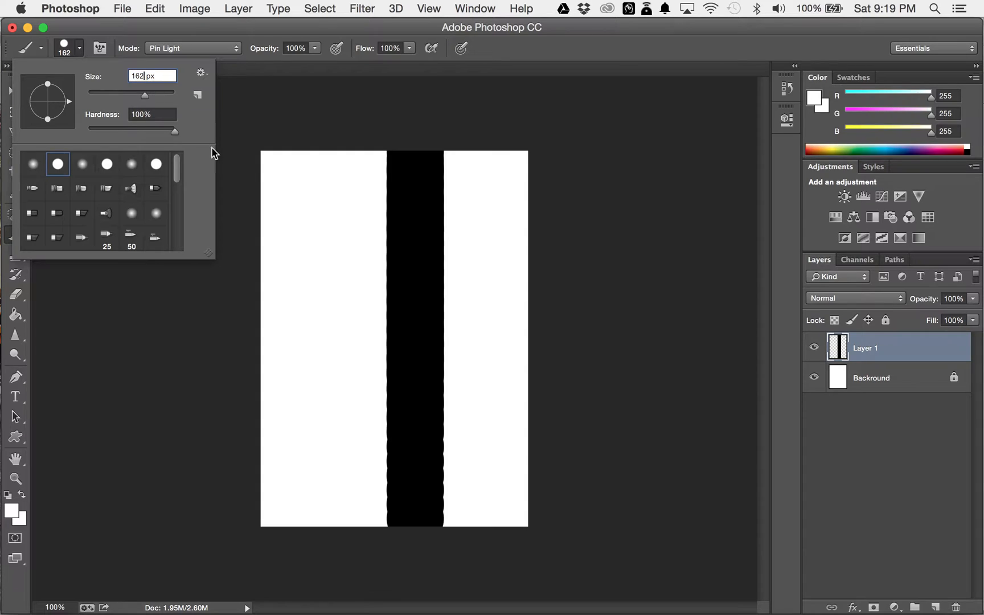
# Step: Set the brush hardness to 52% and the brush size to 77 px
pyautogui.press('BackSpace')
pyautogui.press('BackSpace')
pyautogui.press('BackSpace')
pyautogui.write('77')
pyautogui.press('BackSpace')
pyautogui.press('BackSpace')
pyautogui.moveTo(172, 130); pyautogui.dragTo(169, 130)
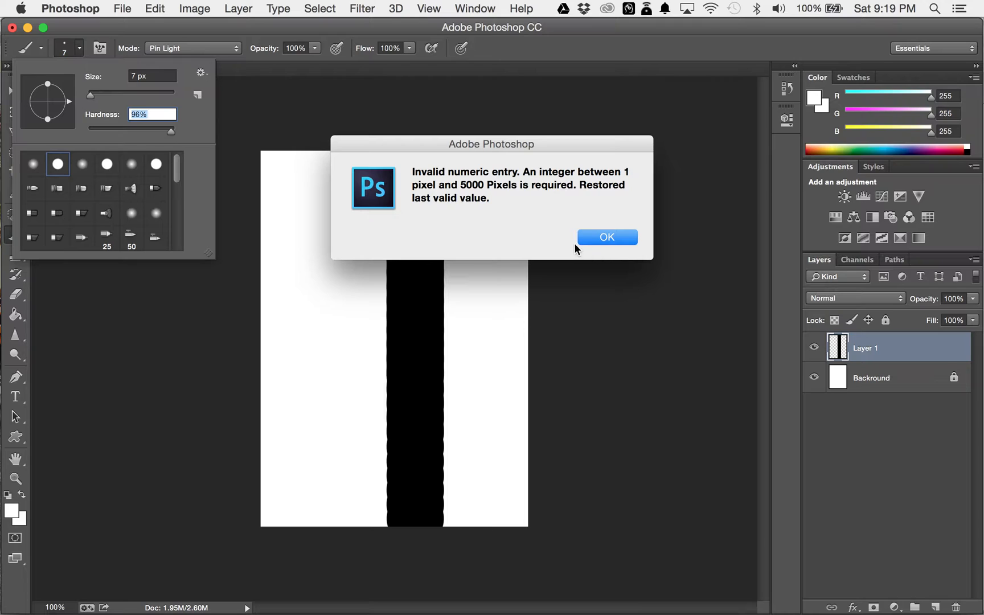
pyautogui.click(593, 239)
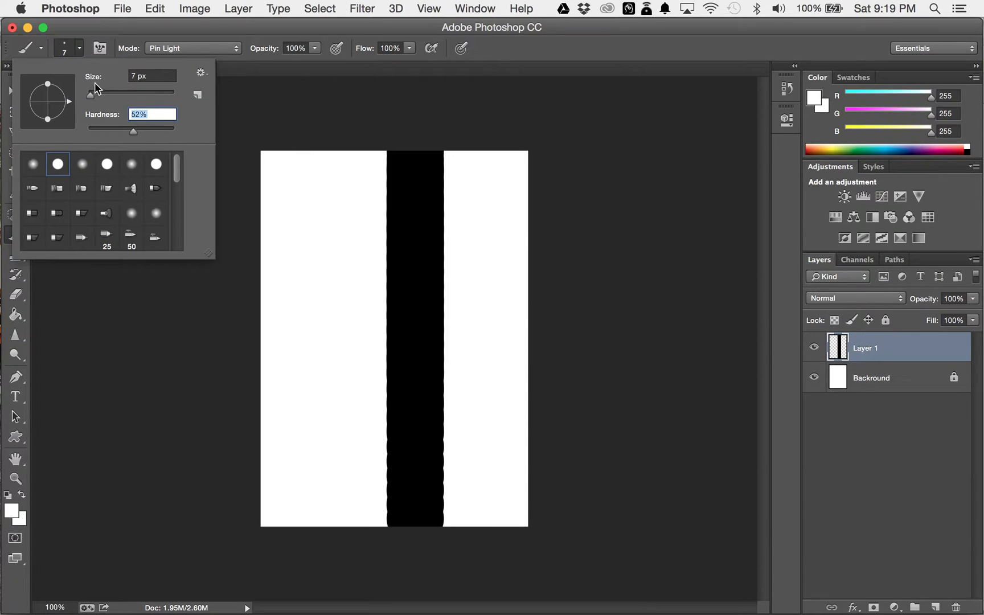
pyautogui.moveTo(91, 96); pyautogui.dragTo(121, 96)
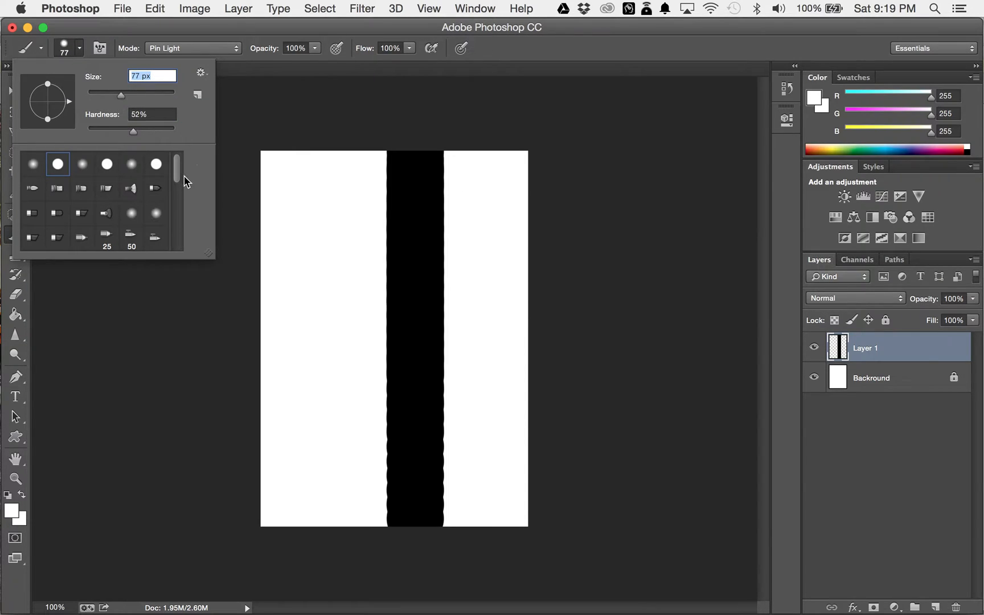
# Step: Choose the leaf-shaped brush preset (74) and enlarge it to 169 px
pyautogui.moveTo(179, 179); pyautogui.dragTo(191, 279)
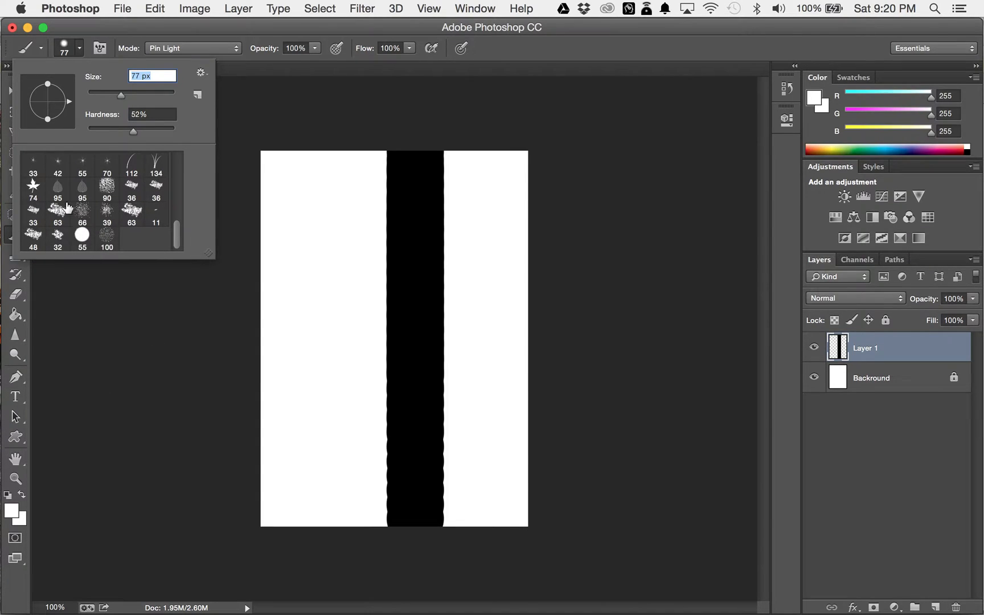
pyautogui.click(32, 188)
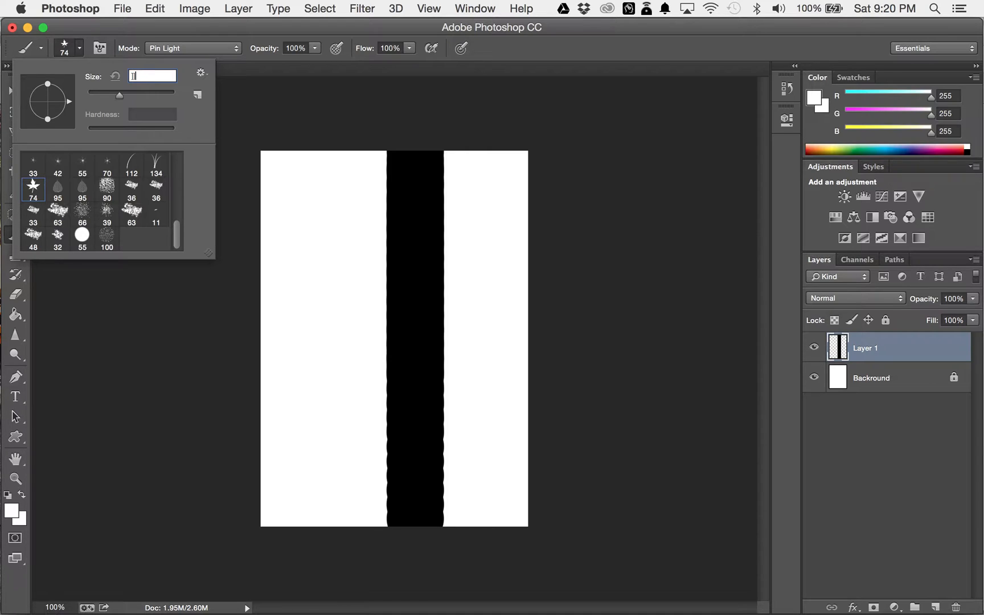
pyautogui.click(32, 184)
pyautogui.moveTo(124, 96); pyautogui.dragTo(143, 100)
# Step: Try a leaf brush stroke running diagonally across the black bar on Layer 1, and undo it
pyautogui.click(330, 240)
pyautogui.moveTo(304, 270)
pyautogui.mouseDown()
pyautogui.moveTo(276, 204)
pyautogui.moveTo(342, 295)
pyautogui.moveTo(332, 318)
pyautogui.moveTo(273, 286)
pyautogui.moveTo(305, 257)
pyautogui.moveTo(434, 345)
pyautogui.moveTo(447, 396)
pyautogui.moveTo(414, 434)
pyautogui.moveTo(337, 407)
pyautogui.moveTo(323, 334)
pyautogui.moveTo(395, 225)
pyautogui.moveTo(345, 191)
pyautogui.moveTo(398, 173)
pyautogui.moveTo(475, 176)
pyautogui.mouseUp()
pyautogui.press('super+z')
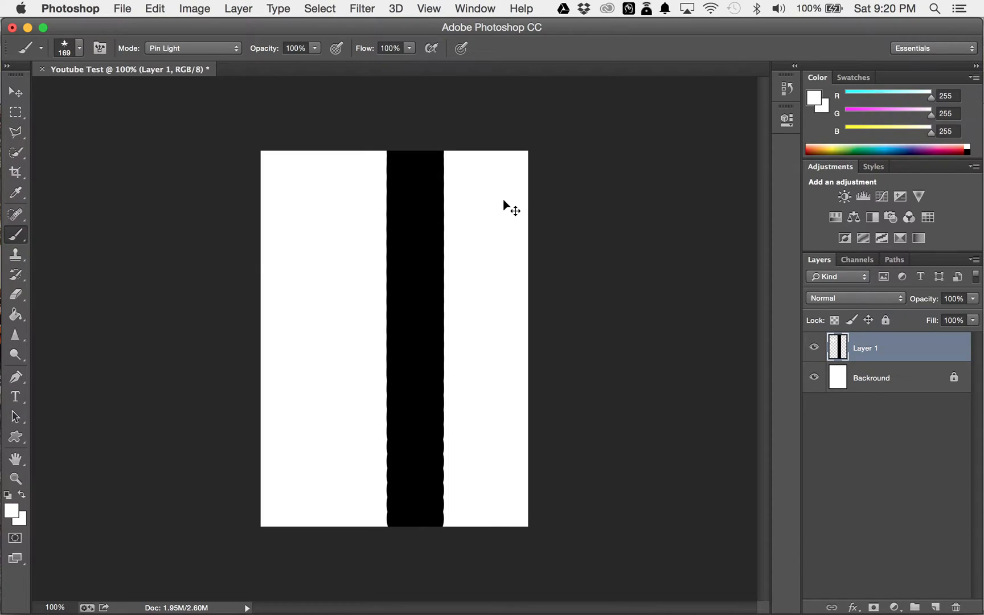
# Step: Look over the Clone Stamp Tool's options and the variants of the History Brush Tool
pyautogui.click(10, 258)
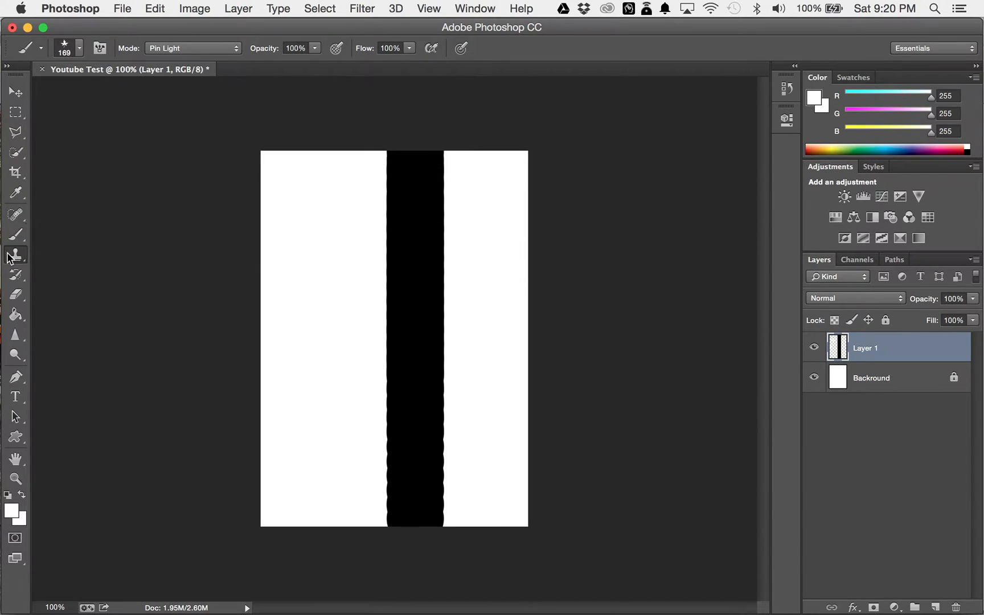
pyautogui.click(10, 258)
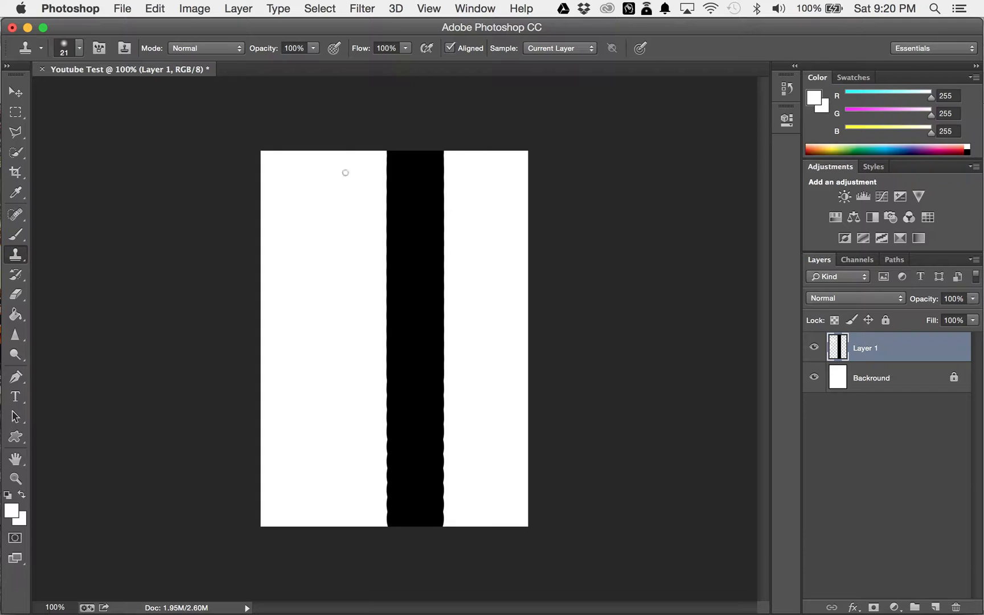
pyautogui.click(16, 278)
pyautogui.click(18, 283)
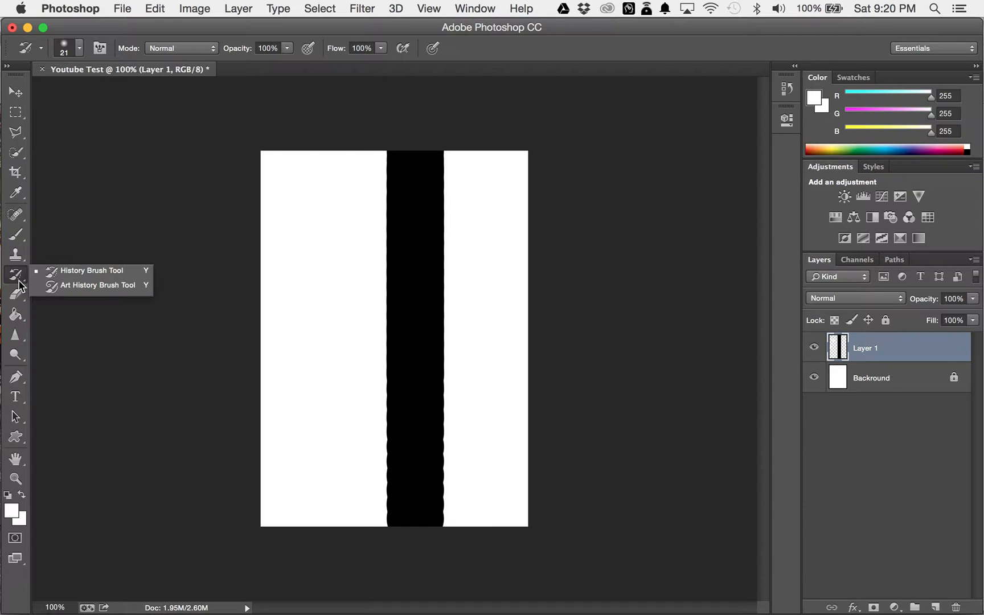
pyautogui.click(19, 283)
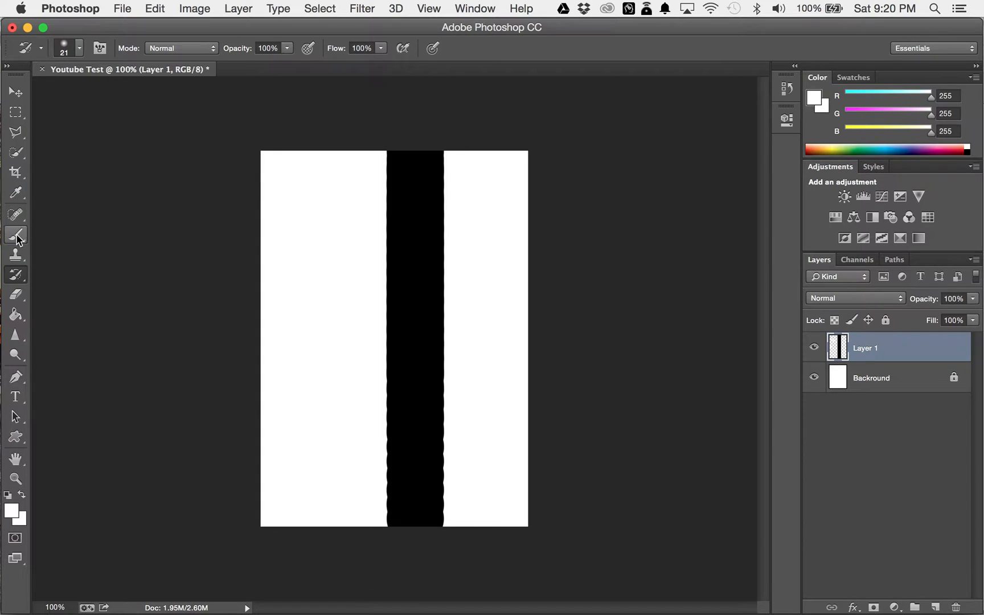
# Step: Activate the regular Eraser Tool and set its brush size to 97 px
pyautogui.click(16, 302)
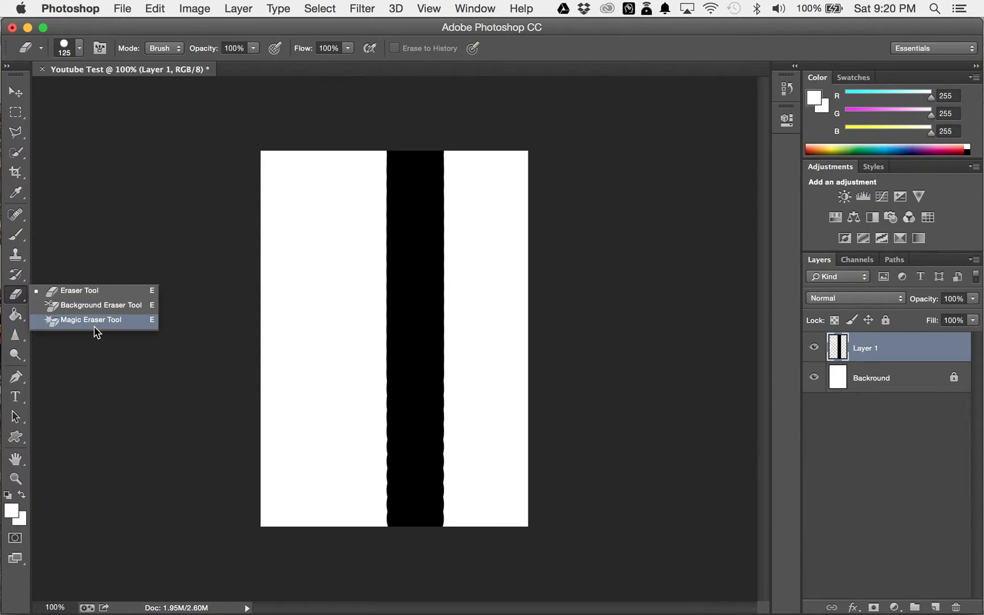
pyautogui.click(83, 296)
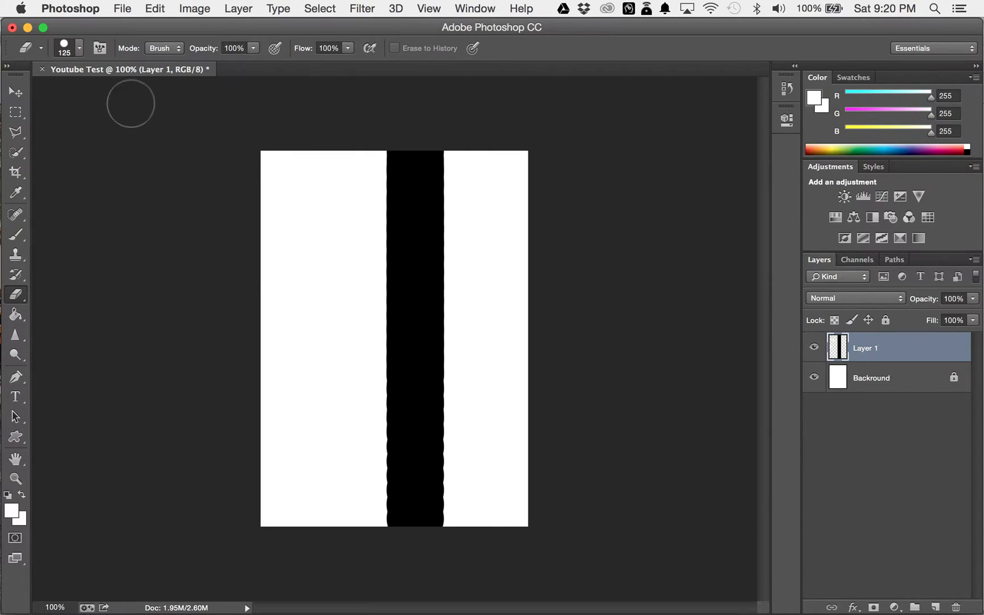
pyautogui.click(80, 49)
pyautogui.moveTo(134, 95)
pyautogui.mouseDown()
pyautogui.moveTo(115, 101)
pyautogui.moveTo(129, 99)
pyautogui.mouseUp()
pyautogui.click(267, 136)
pyautogui.click(83, 49)
pyautogui.click(151, 75)
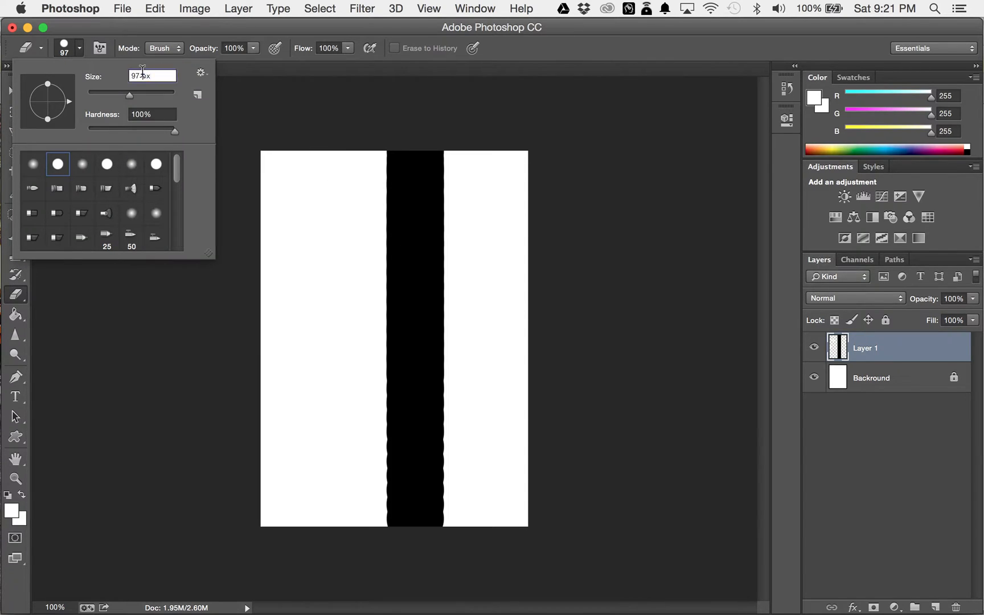
pyautogui.press('BackSpace')
pyautogui.click(301, 107)
pyautogui.click(611, 233)
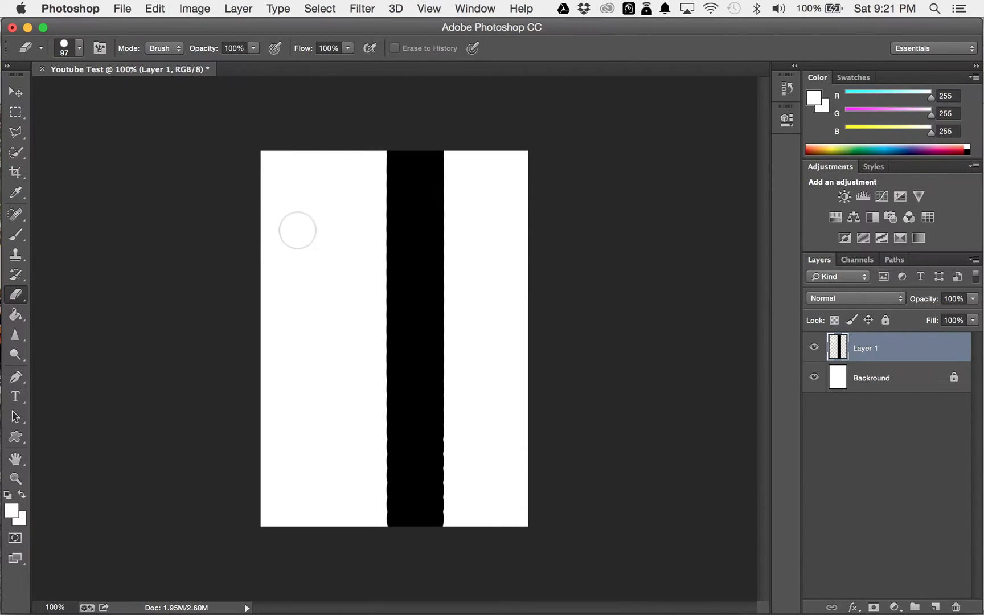
# Step: Shrink the eraser in small increments and enlarge it again to 100 px
pyautogui.press('[')
pyautogui.press('[')
pyautogui.press('[')
pyautogui.press('[')
pyautogui.press('[')
pyautogui.press('[')
pyautogui.press('[')
pyautogui.press('[')
pyautogui.press('[')
pyautogui.press('[')
pyautogui.press('[')
pyautogui.press('[')
pyautogui.press(']')
pyautogui.press(']')
pyautogui.press(']')
pyautogui.press(']')
pyautogui.press(']')
pyautogui.press(']')
pyautogui.press(']')
pyautogui.press(']')
pyautogui.press(']')
pyautogui.press(']')
pyautogui.press(']')
pyautogui.press(']')
pyautogui.press(']')
pyautogui.press(']')
pyautogui.press(']')
pyautogui.press(']')
pyautogui.press(']')
pyautogui.press(']')
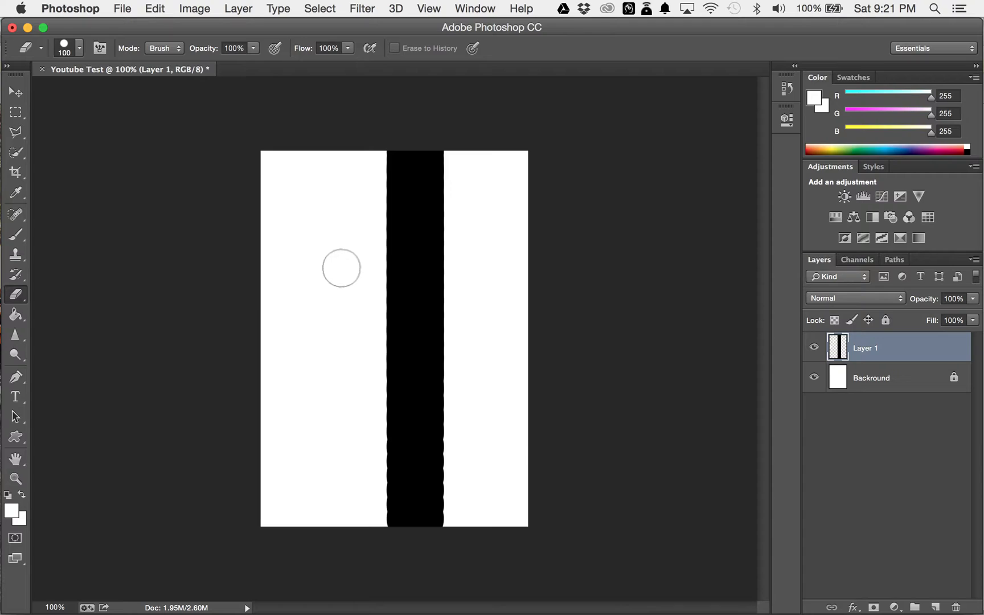
# Step: Try a horizontal white-to-black linear gradient across Layer 1 with the Gradient Tool, and undo it
pyautogui.click(16, 315)
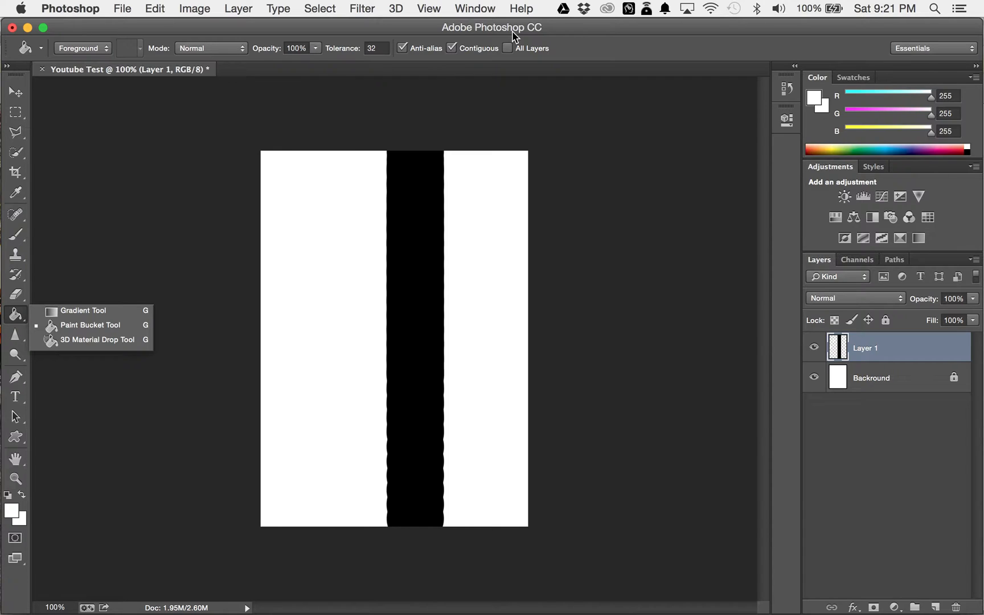
pyautogui.click(95, 323)
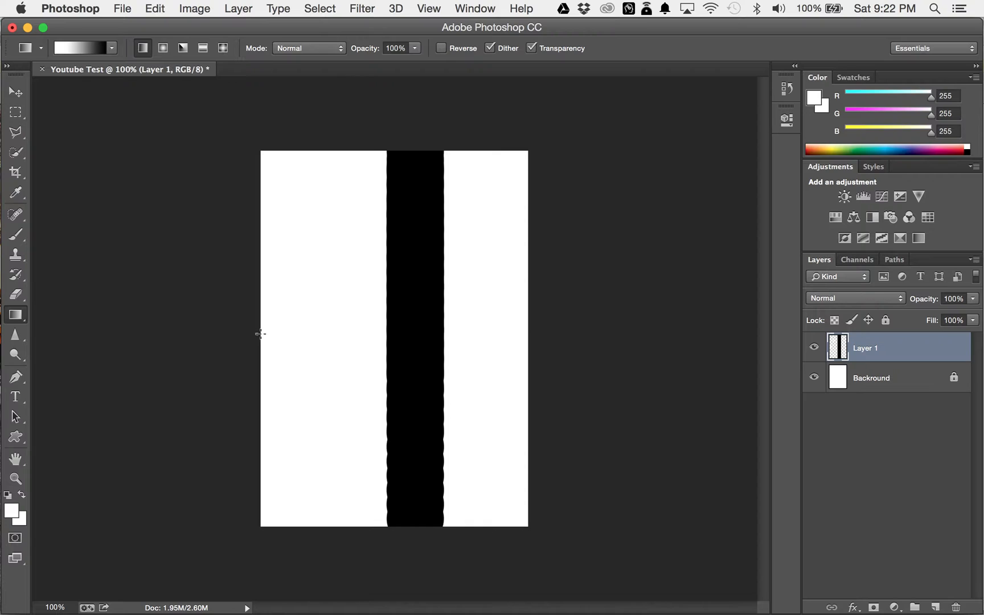
pyautogui.moveTo(261, 333); pyautogui.dragTo(582, 335)
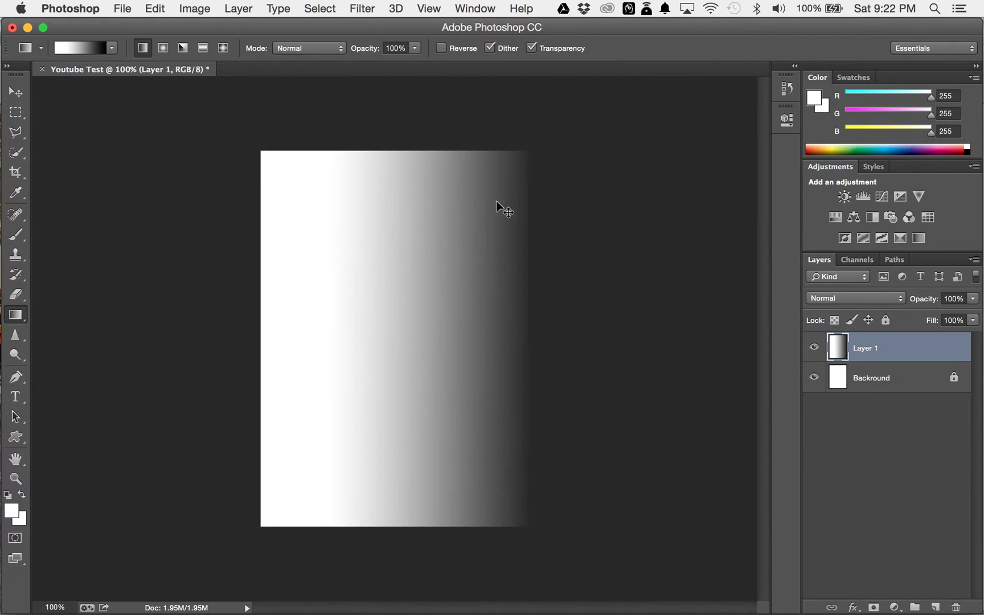
pyautogui.press('super+z')
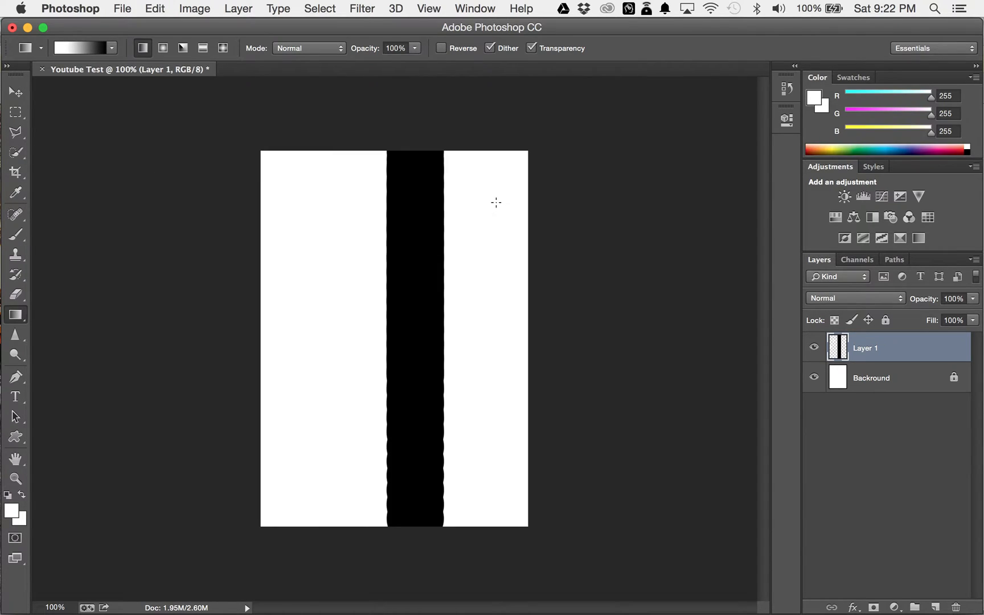
# Step: Examine the custom gradient in the Gradient Editor, accept it, and switch to the Paint Bucket Tool
pyautogui.click(110, 54)
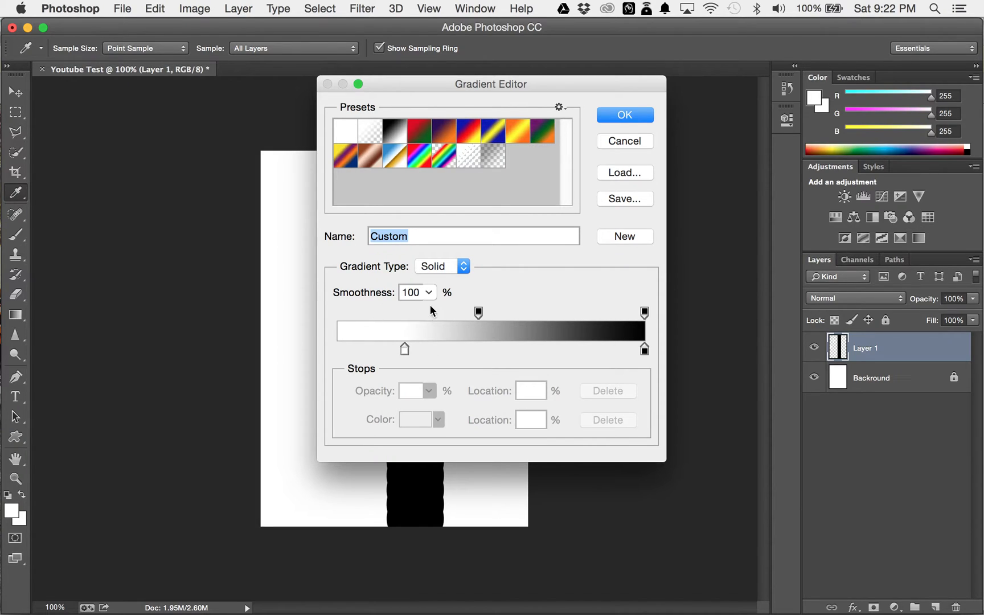
pyautogui.click(625, 115)
pyautogui.click(26, 318)
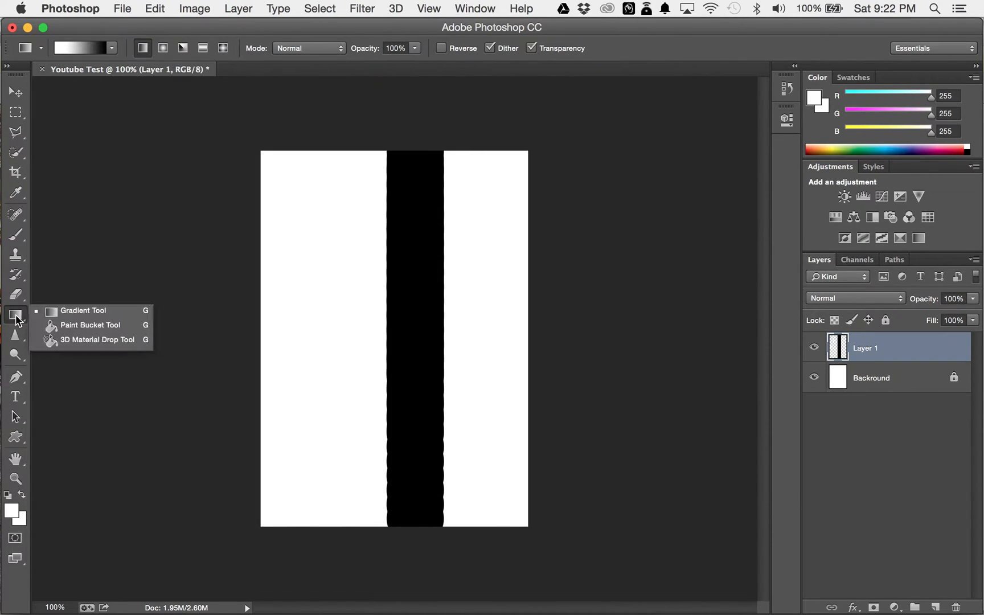
pyautogui.click(79, 325)
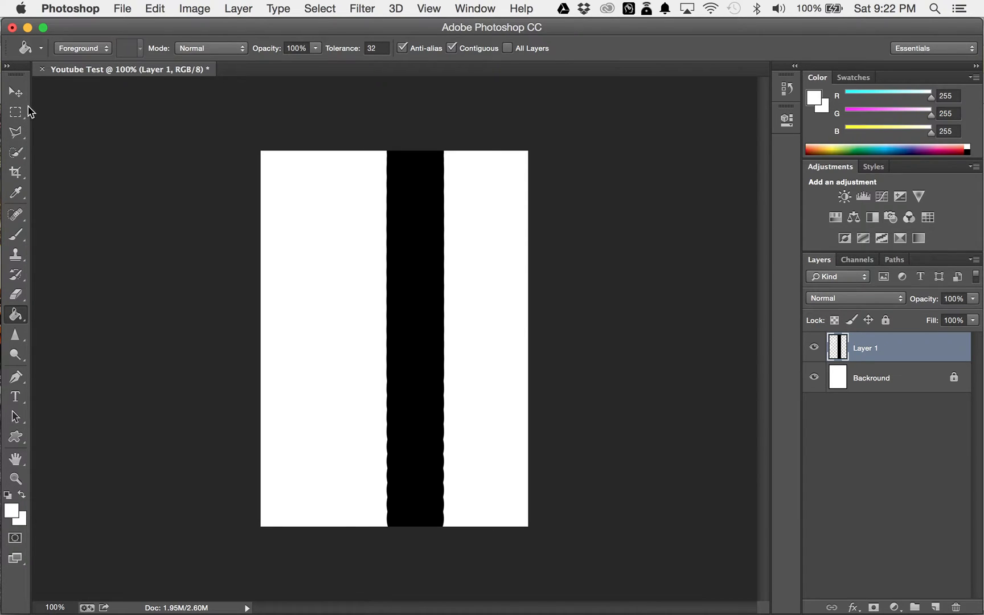
# Step: Select the entire black bar on Layer 1 with the Quick Selection Tool
pyautogui.moveTo(10, 138)
pyautogui.mouseDown()
pyautogui.moveTo(25, 136)
pyautogui.moveTo(31, 161)
pyautogui.mouseUp()
pyautogui.click(23, 158)
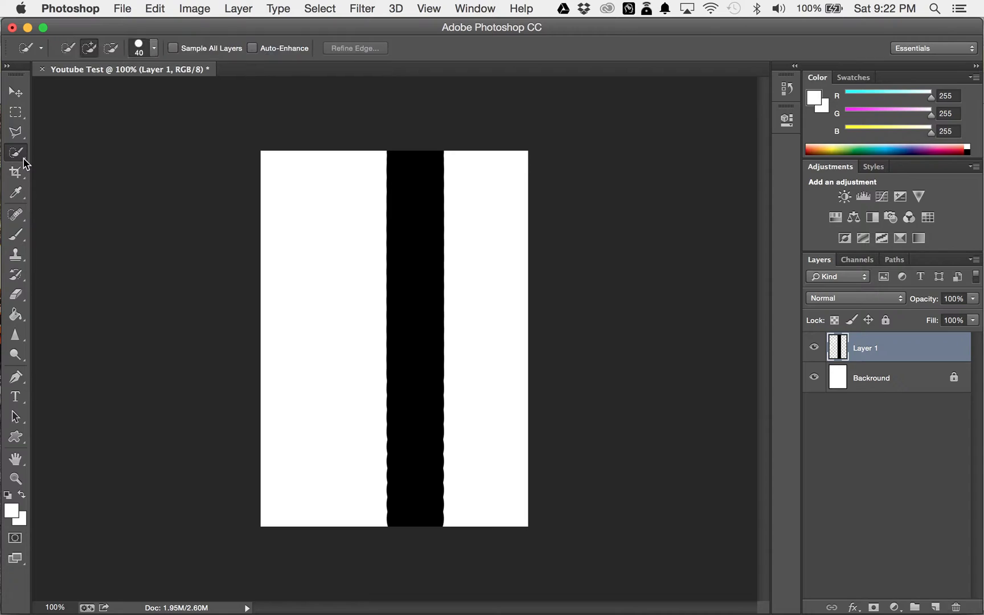
pyautogui.moveTo(424, 232)
pyautogui.mouseDown()
pyautogui.moveTo(418, 216)
pyautogui.moveTo(423, 320)
pyautogui.moveTo(409, 440)
pyautogui.mouseUp()
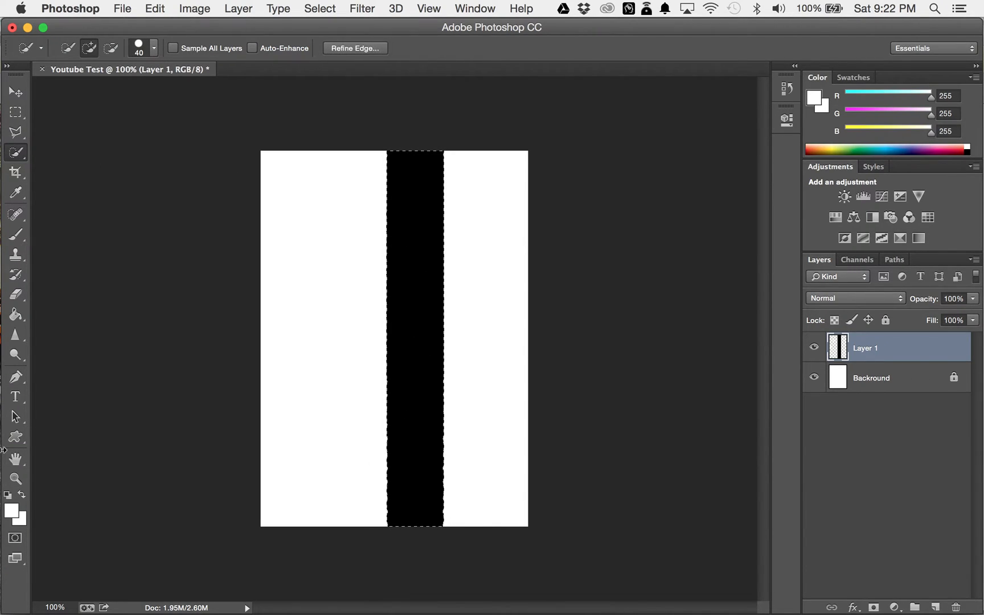
# Step: Fill the selected bar with pure red (RGB 255, 0, 0) using the Paint Bucket Tool, and deselect it
pyautogui.click(16, 314)
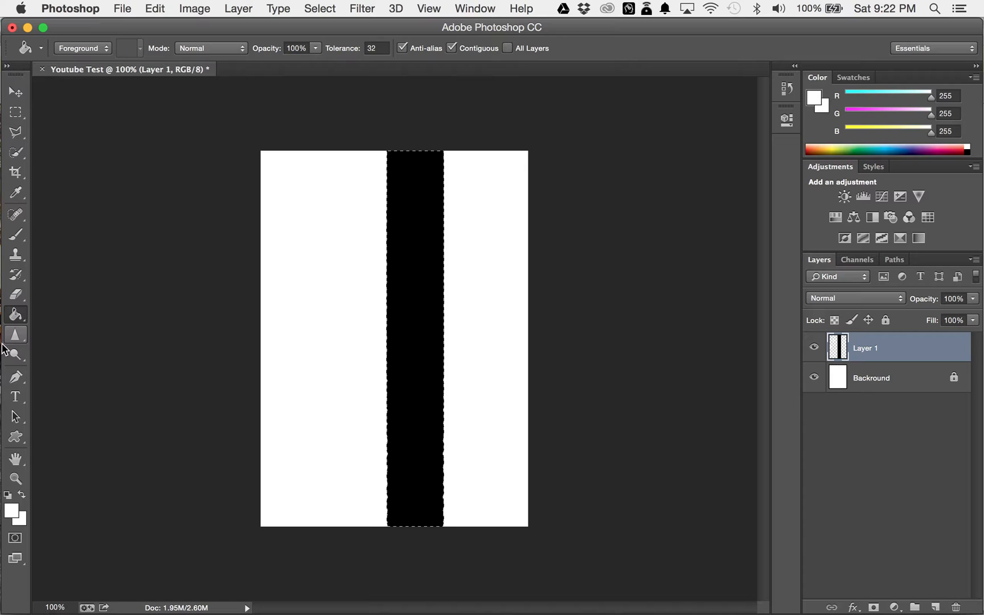
pyautogui.click(11, 512)
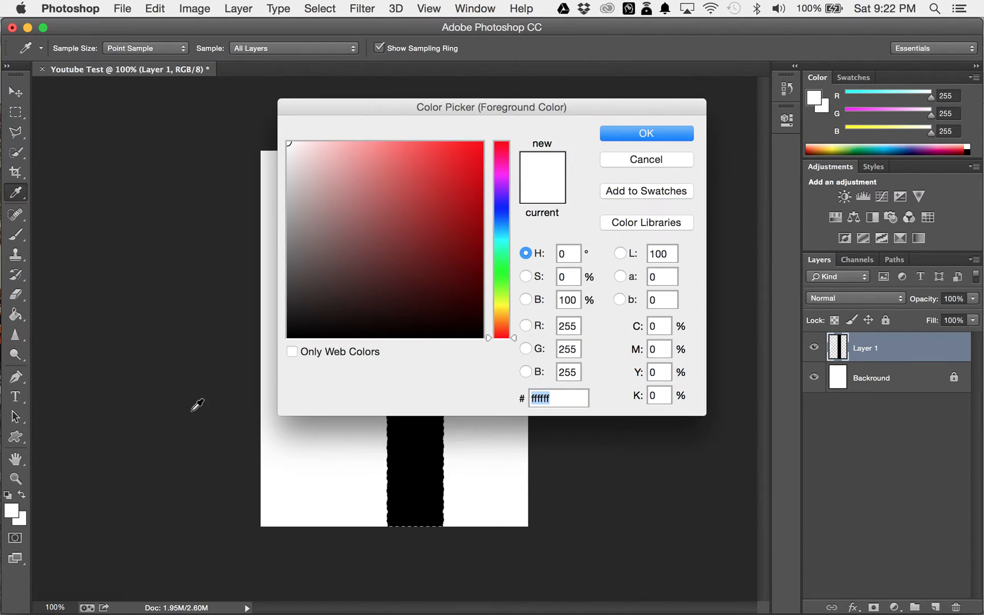
pyautogui.click(395, 238)
pyautogui.moveTo(396, 238)
pyautogui.mouseDown()
pyautogui.moveTo(431, 160)
pyautogui.moveTo(411, 169)
pyautogui.moveTo(686, 135)
pyautogui.mouseUp()
pyautogui.click(685, 136)
pyautogui.press('g')
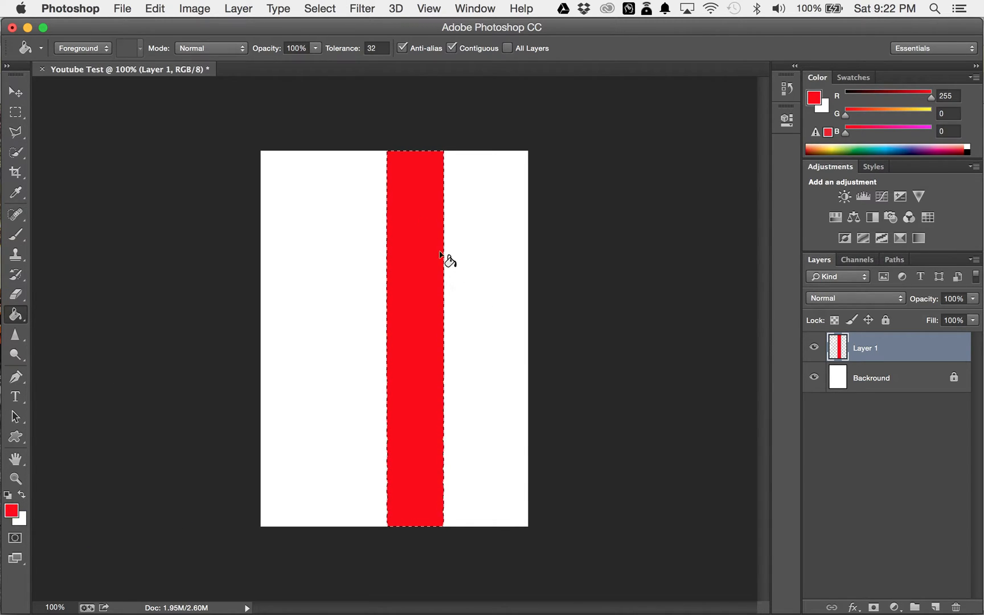
pyautogui.click(316, 8)
pyautogui.click(325, 39)
# Step: Look over the variants of the Sharpen and Dodge tools, the Pen Tool's options and the lasso variants
pyautogui.moveTo(15, 315)
pyautogui.mouseDown()
pyautogui.moveTo(61, 325)
pyautogui.moveTo(16, 332)
pyautogui.mouseUp()
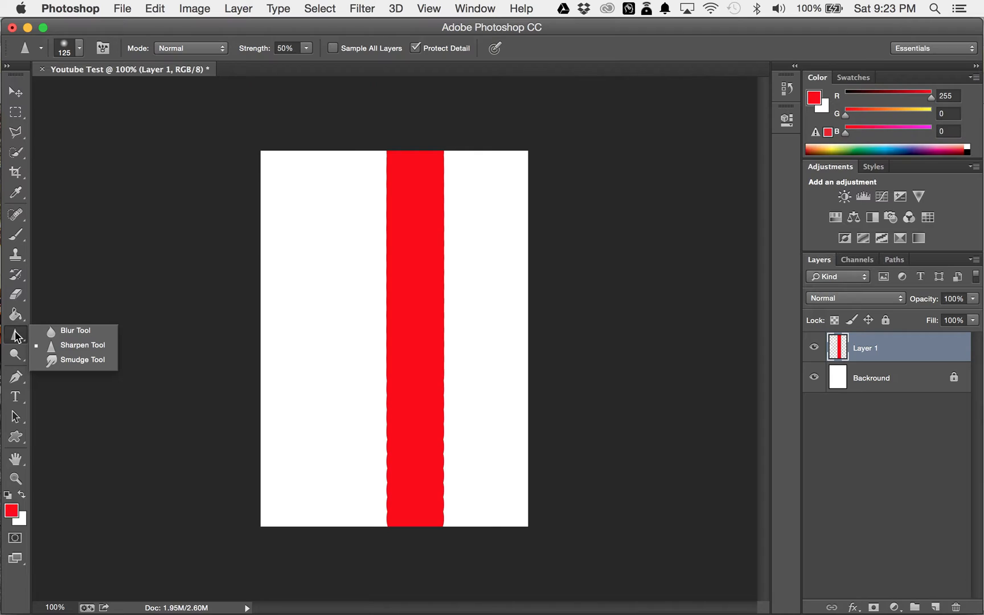
pyautogui.click(19, 357)
pyautogui.click(18, 357)
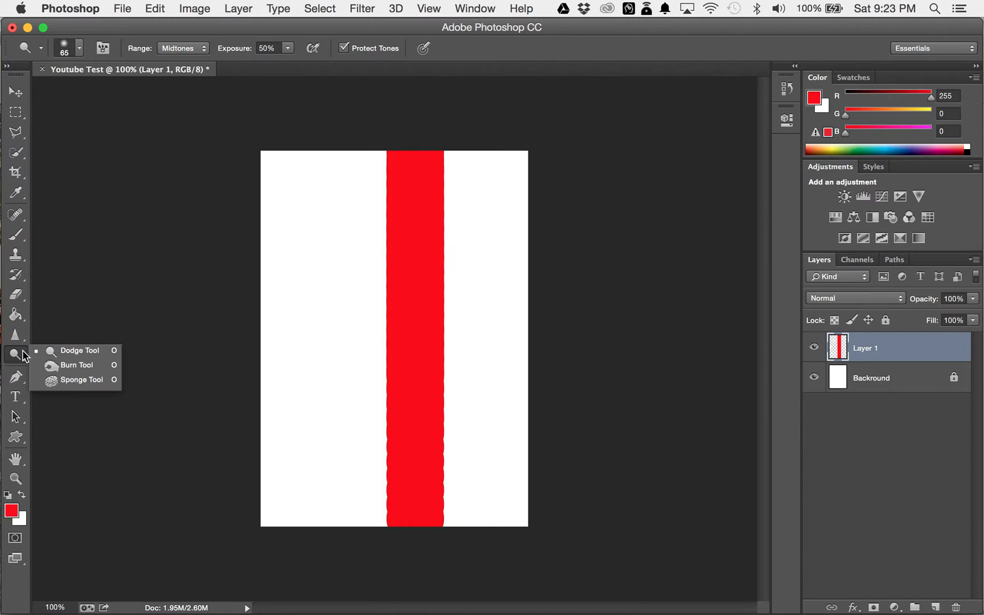
pyautogui.click(14, 382)
pyautogui.click(14, 381)
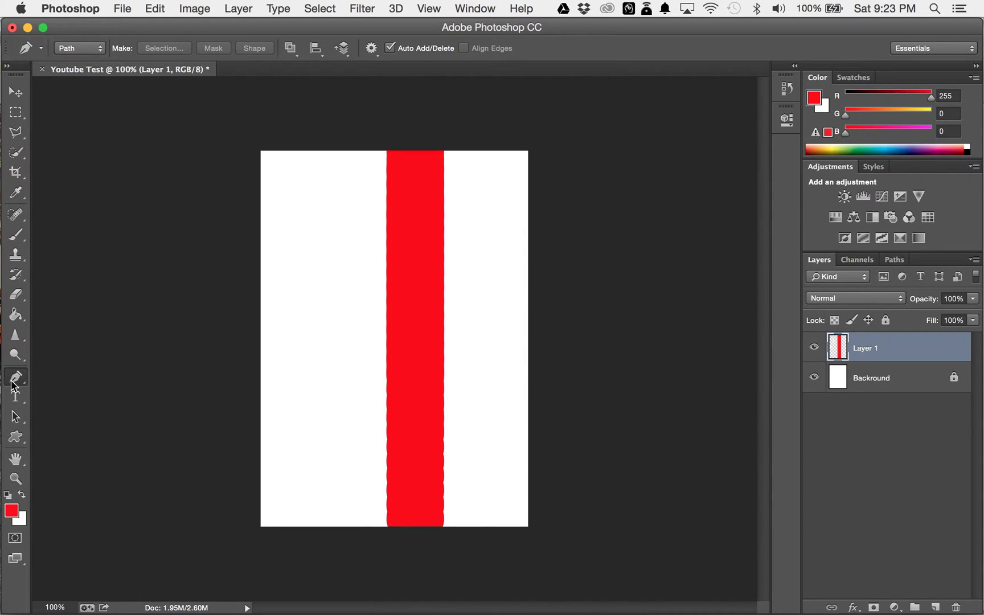
pyautogui.click(12, 134)
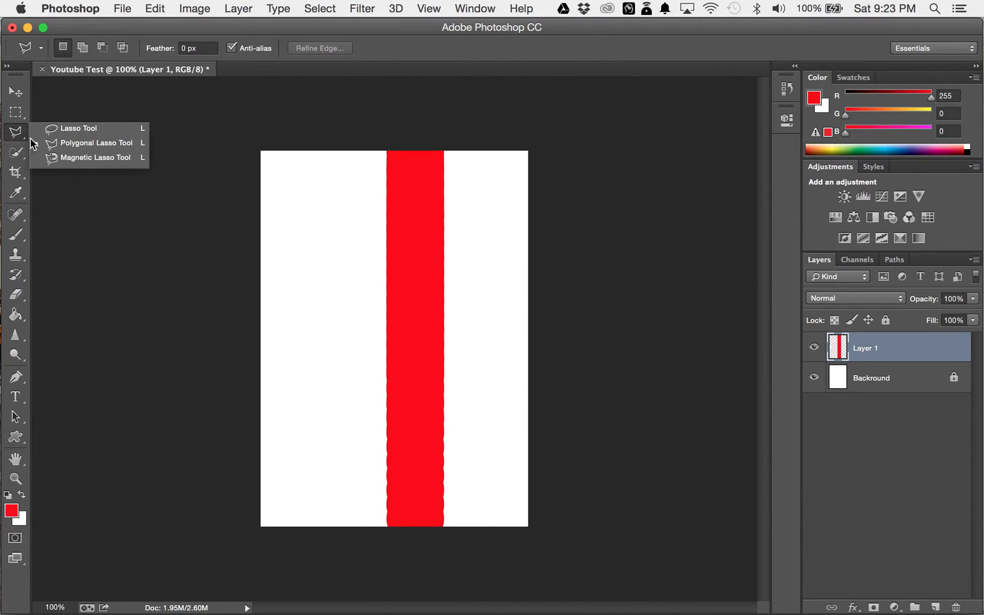
# Step: Outline a four-sided selection across the red bar's left edge with the Polygonal Lasso Tool, and deselect it
pyautogui.click(100, 143)
pyautogui.click(279, 178)
pyautogui.click(403, 238)
pyautogui.click(388, 300)
pyautogui.click(338, 310)
pyautogui.click(281, 180)
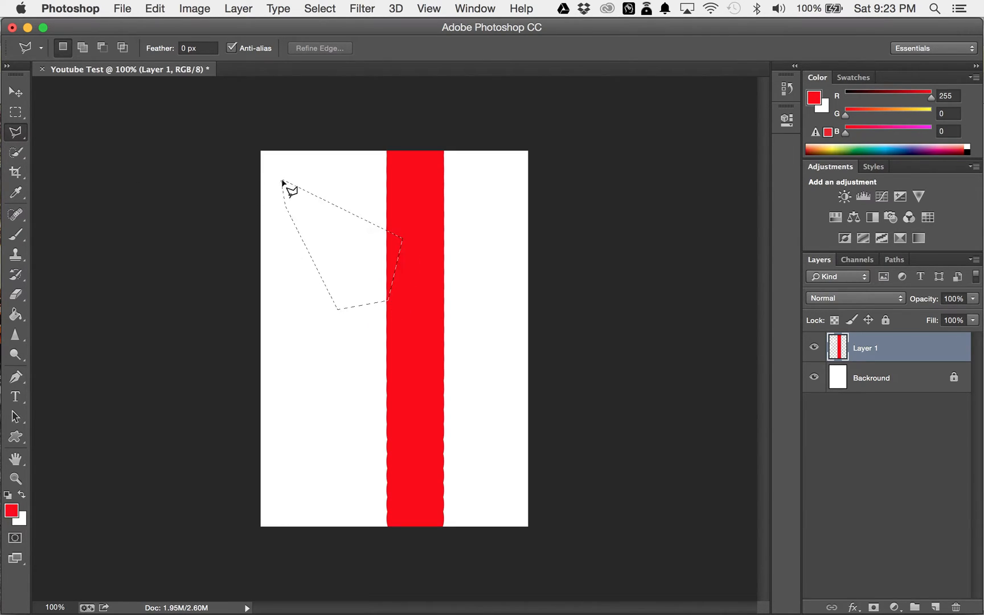
pyautogui.click(321, 8)
pyautogui.click(336, 41)
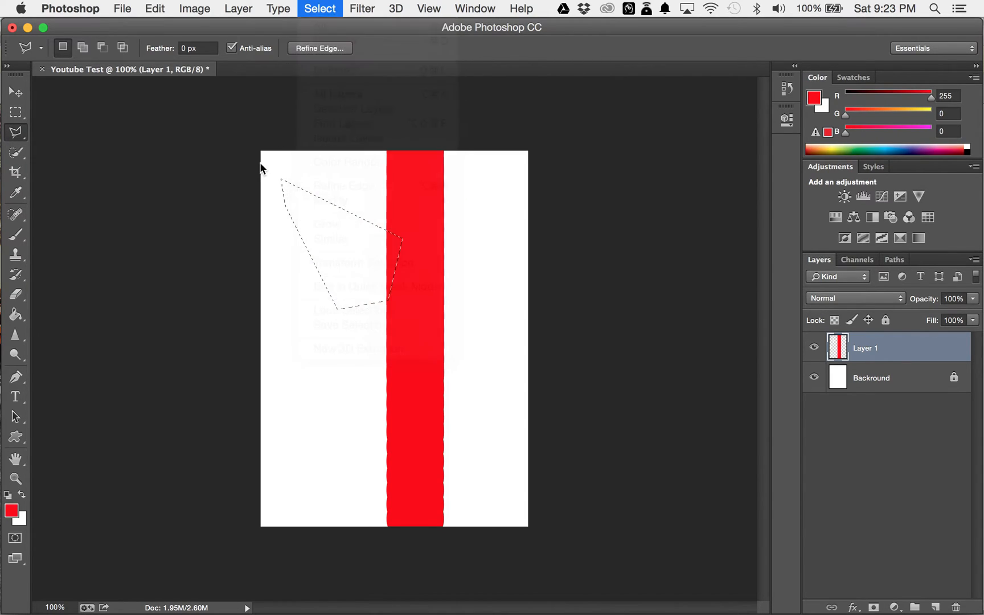
# Step: Draw a path with the Pen Tool on the white area left of the red bar, curving its upper end and using straight segments elsewhere
pyautogui.click(17, 378)
pyautogui.click(281, 343)
pyautogui.click(302, 244)
pyautogui.moveTo(354, 206); pyautogui.dragTo(499, 318)
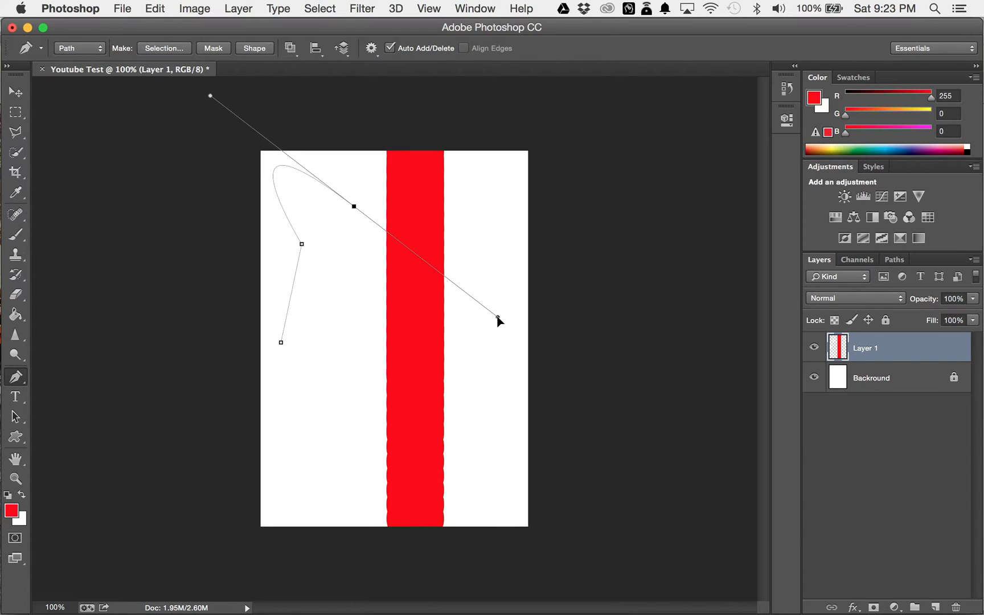
pyautogui.click(354, 207)
pyautogui.click(379, 265)
pyautogui.click(355, 312)
pyautogui.click(327, 351)
pyautogui.click(312, 363)
pyautogui.moveTo(281, 342); pyautogui.dragTo(289, 358)
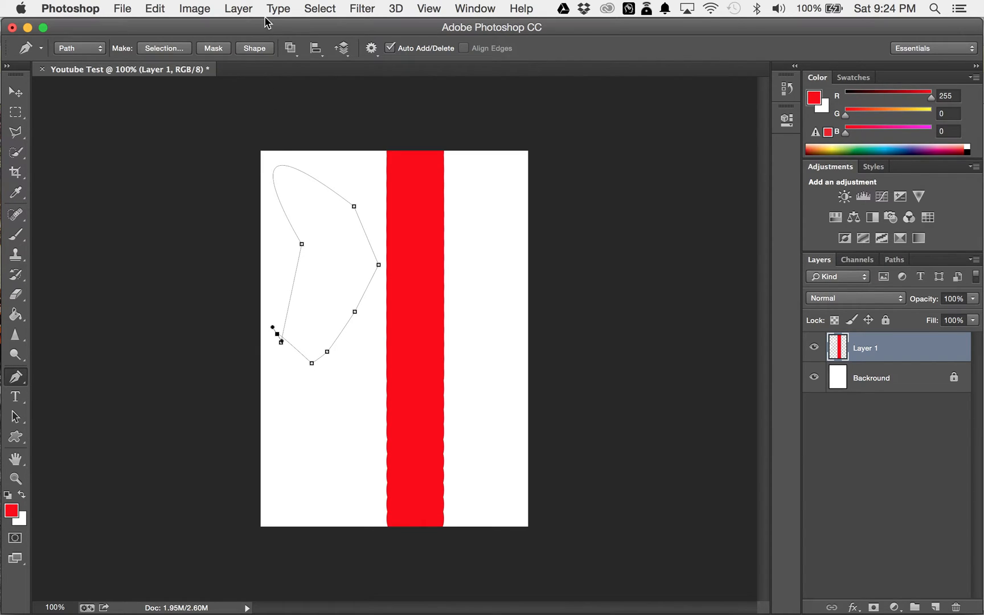
# Step: Add straight pen segments inside the path, close it at its starting anchor, and delete the whole path
pyautogui.click(319, 8)
pyautogui.click(269, 141)
pyautogui.click(312, 231)
pyautogui.click(323, 271)
pyautogui.click(309, 322)
pyautogui.click(277, 334)
pyautogui.click(281, 342)
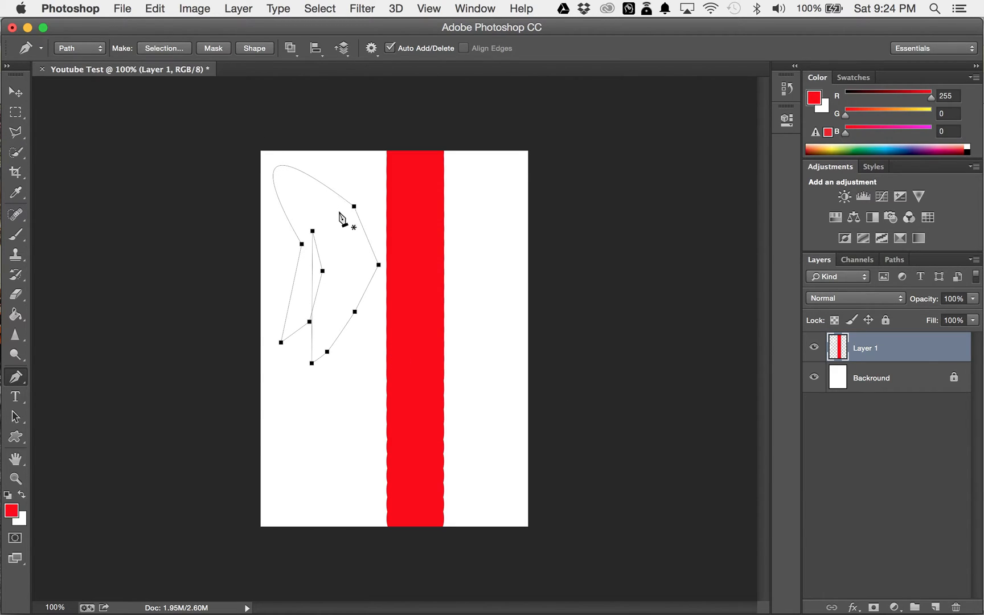
pyautogui.press('BackSpace')
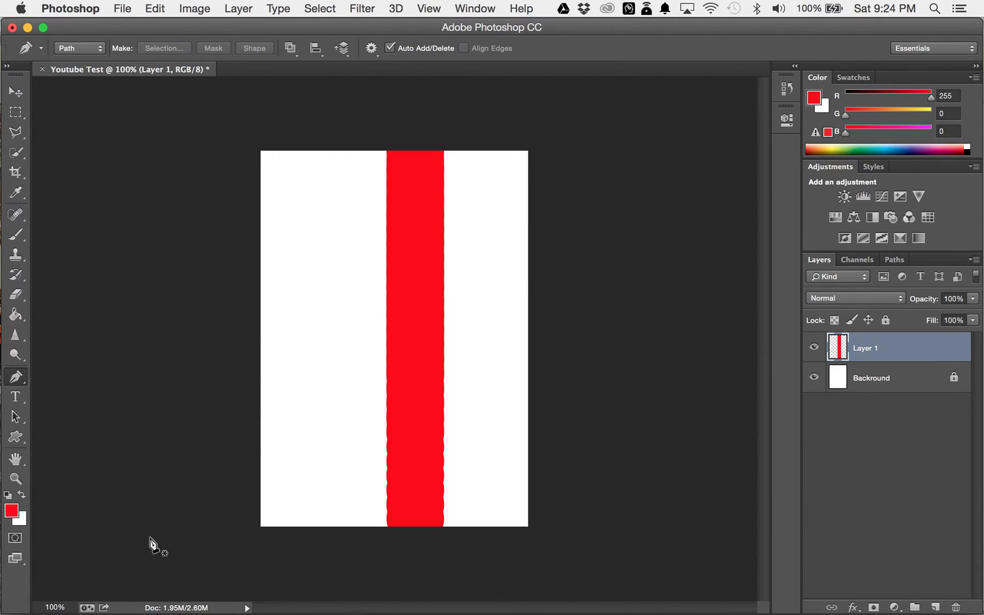
# Step: Enter the text YOUTUBE in the canvas's upper left area with the Horizontal Type Mask Tool
pyautogui.click(21, 397)
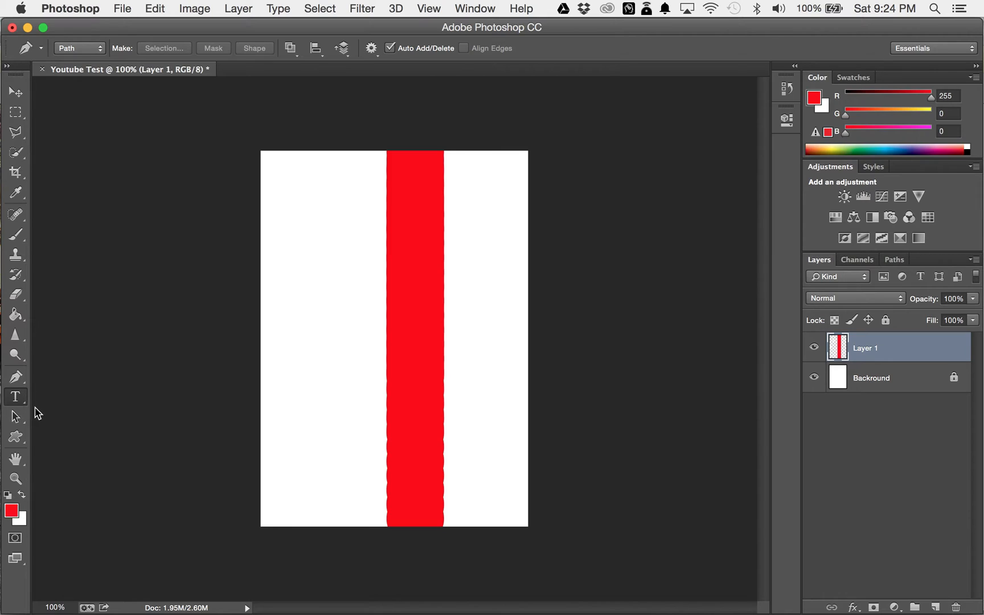
pyautogui.click(21, 406)
pyautogui.click(16, 397)
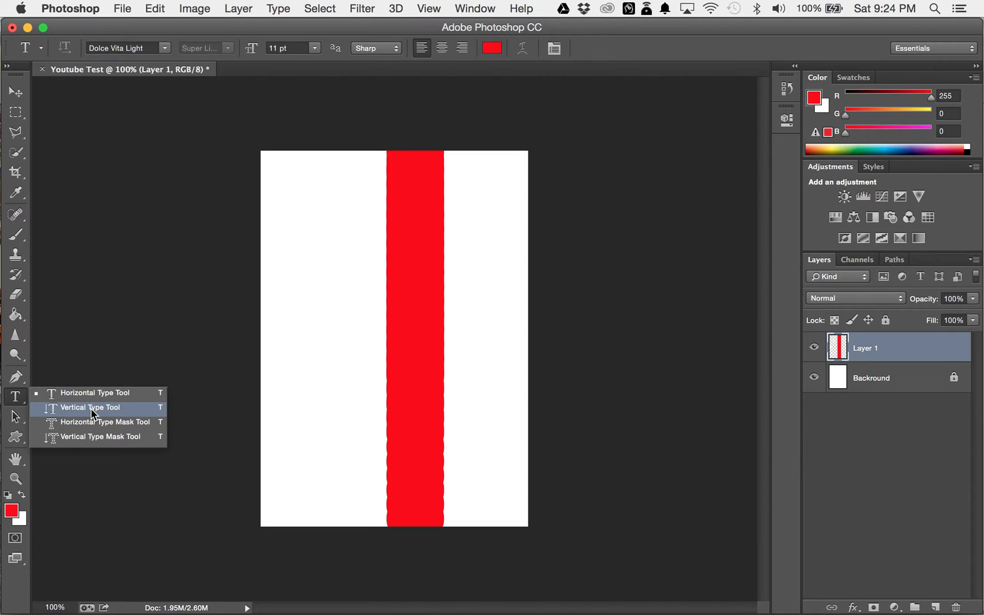
pyautogui.click(91, 423)
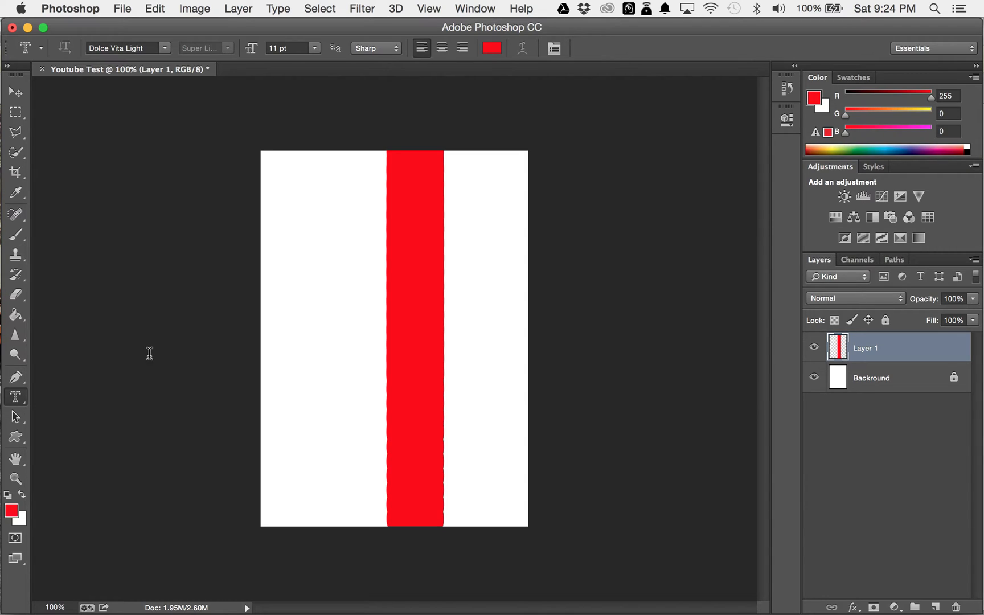
pyautogui.click(329, 259)
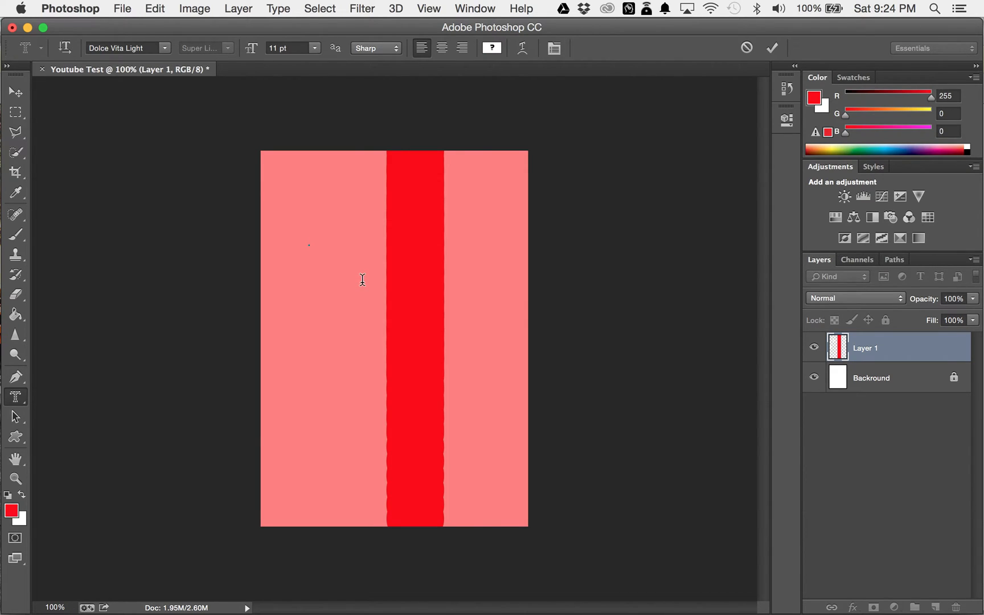
pyautogui.write('YOUTUBE')
# Step: Set the mask text's font to Blackoak Std, and delete the text
pyautogui.moveTo(374, 236); pyautogui.dragTo(285, 210)
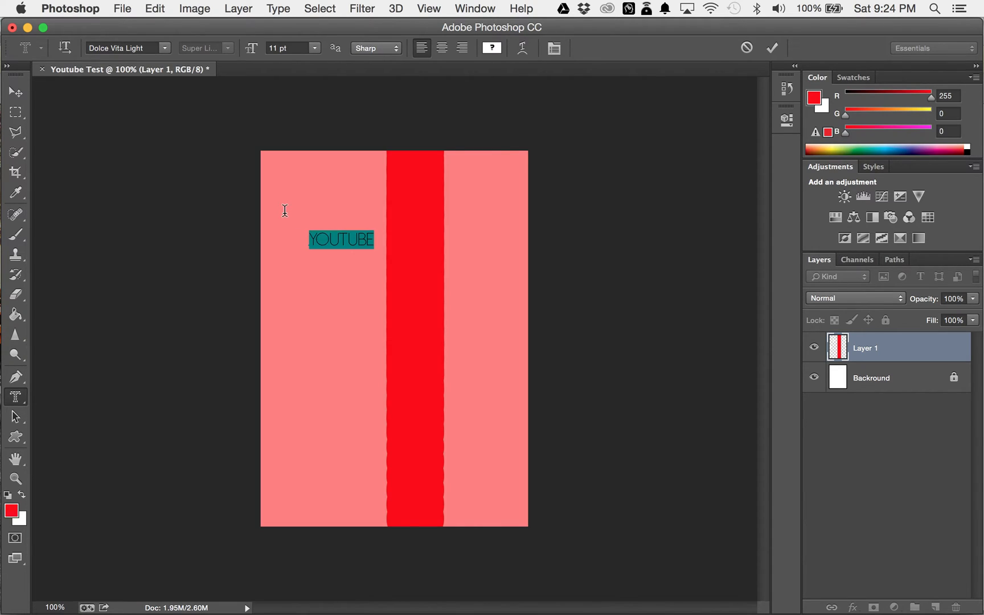
pyautogui.click(164, 48)
pyautogui.scroll(10, 171, 72)
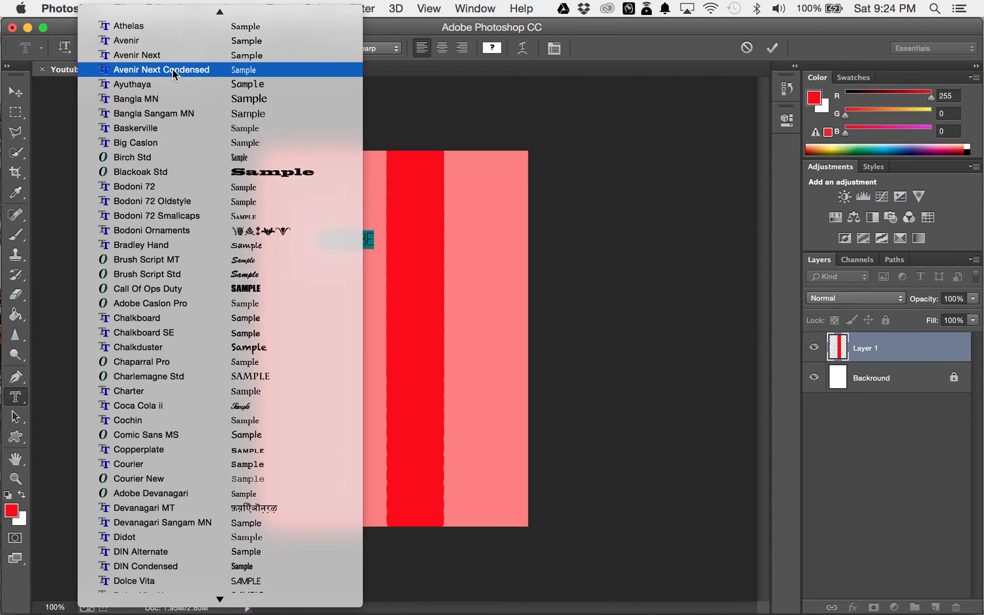
pyautogui.scroll(3, 173, 75)
pyautogui.press('Escape')
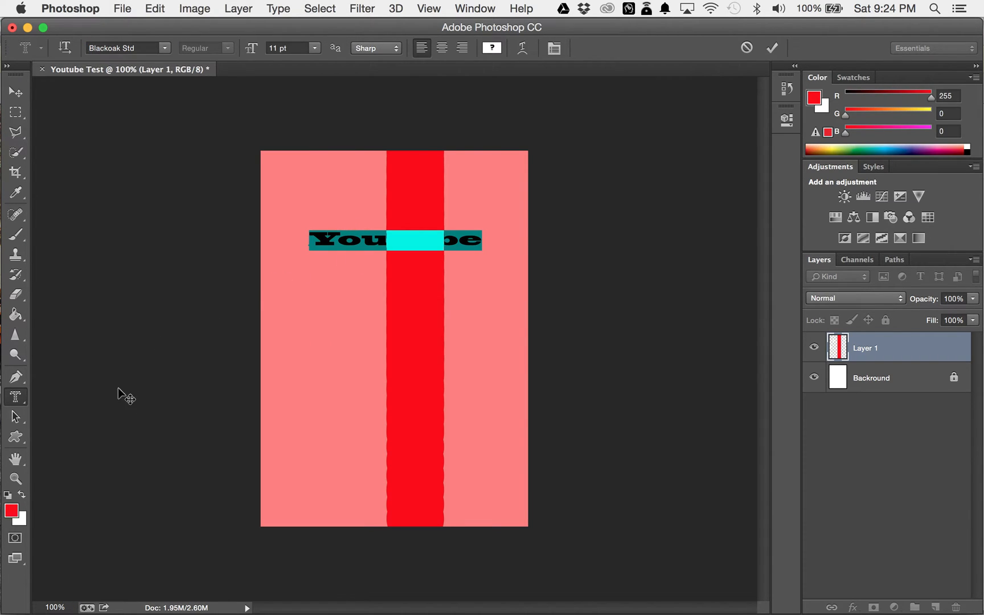
pyautogui.press('BackSpace')
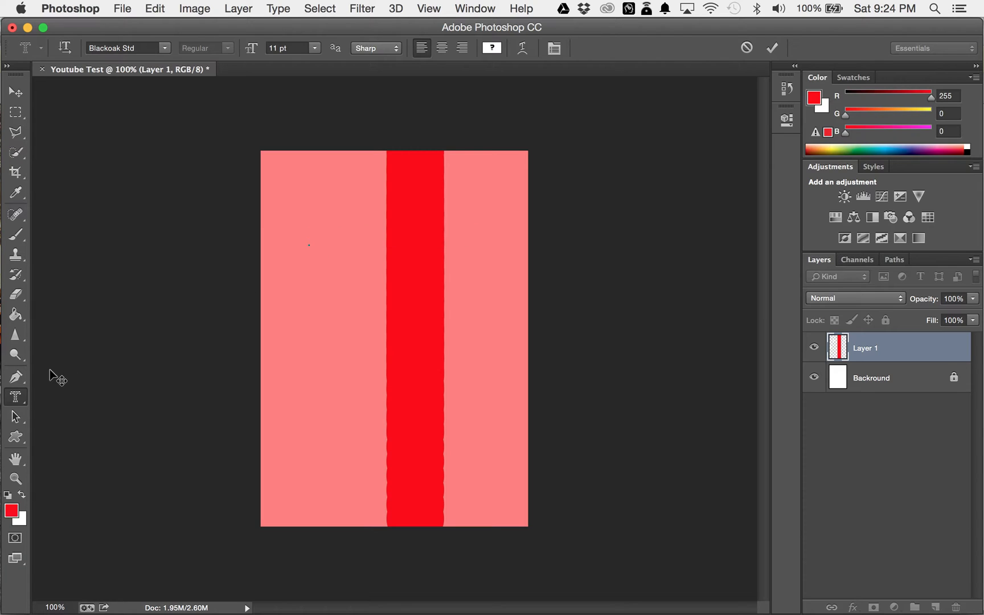
# Step: Leave the empty type mask, look over the variants of the Path Selection Tool, and return to the Pen Tool
pyautogui.click(14, 422)
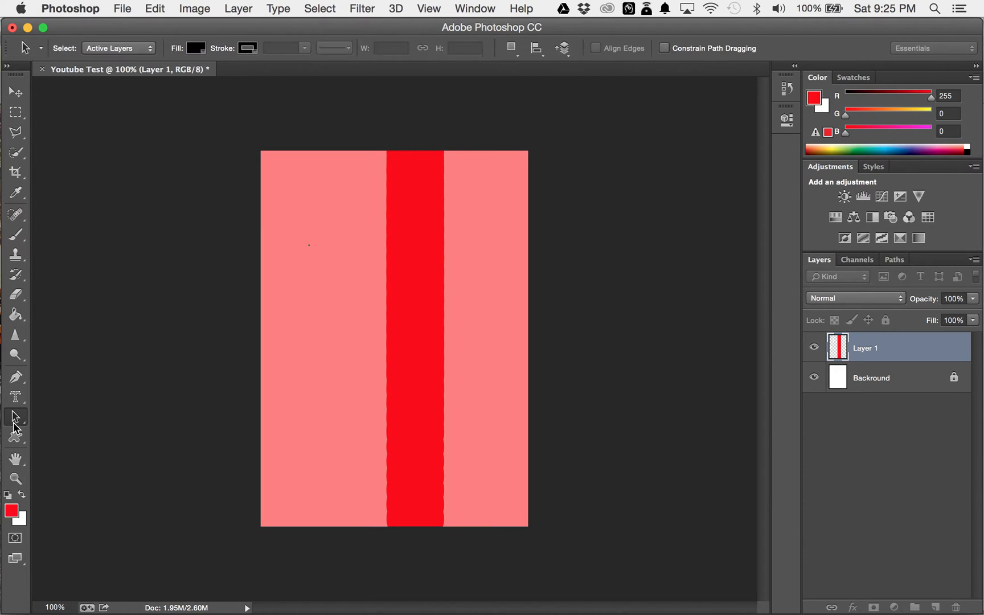
pyautogui.click(13, 423)
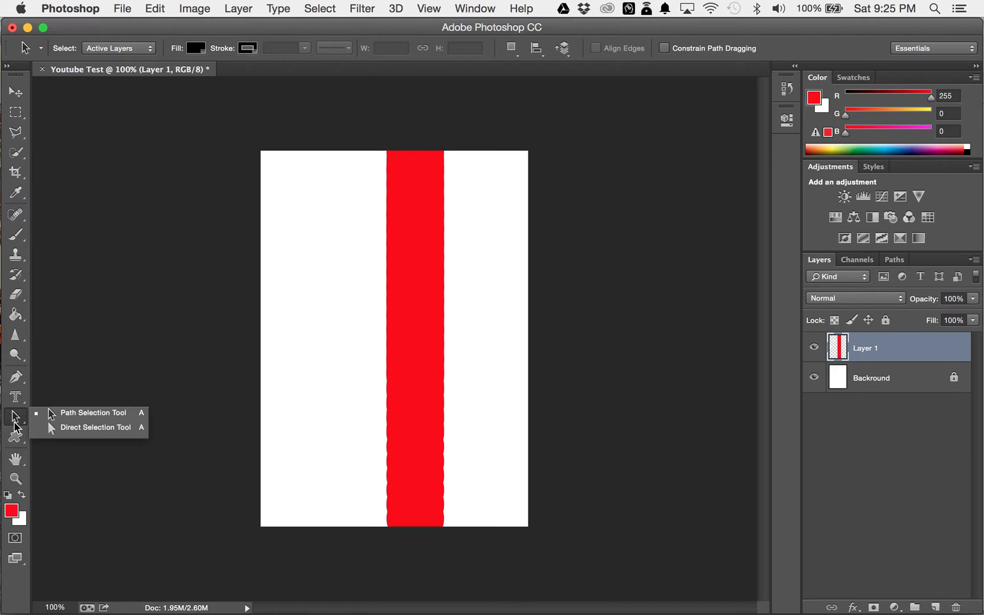
pyautogui.click(15, 422)
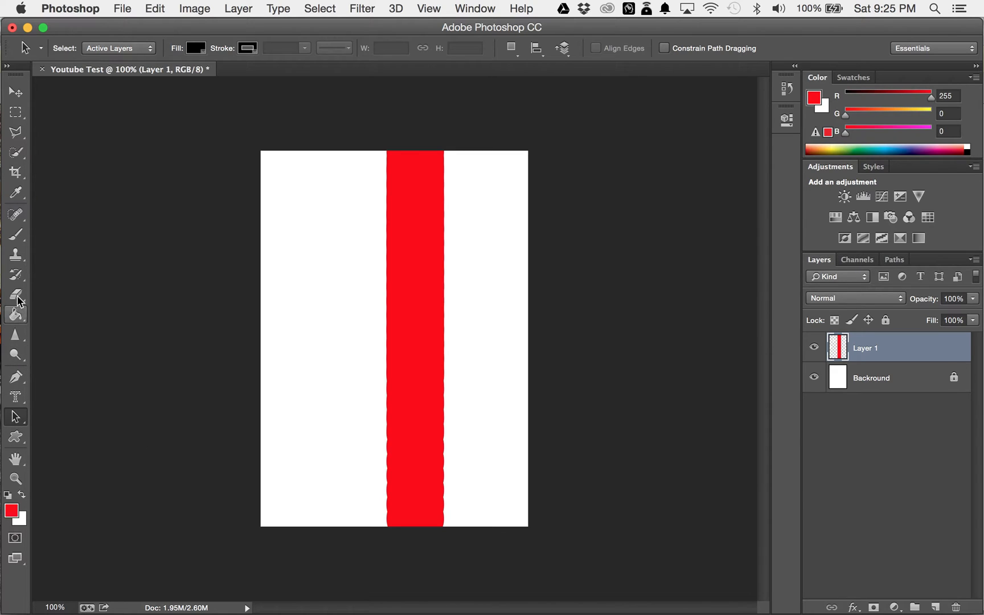
pyautogui.click(23, 377)
pyautogui.click(20, 383)
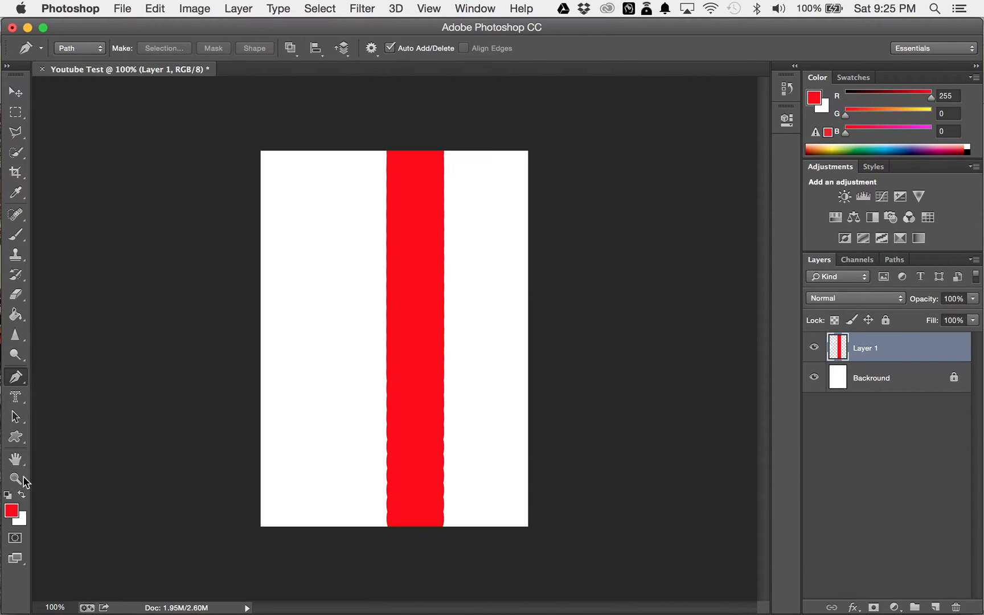
# Step: Draw a rectangle shape about 318 by 360 px left of the red bar with the Rectangle Tool, and delete its layer
pyautogui.click(19, 440)
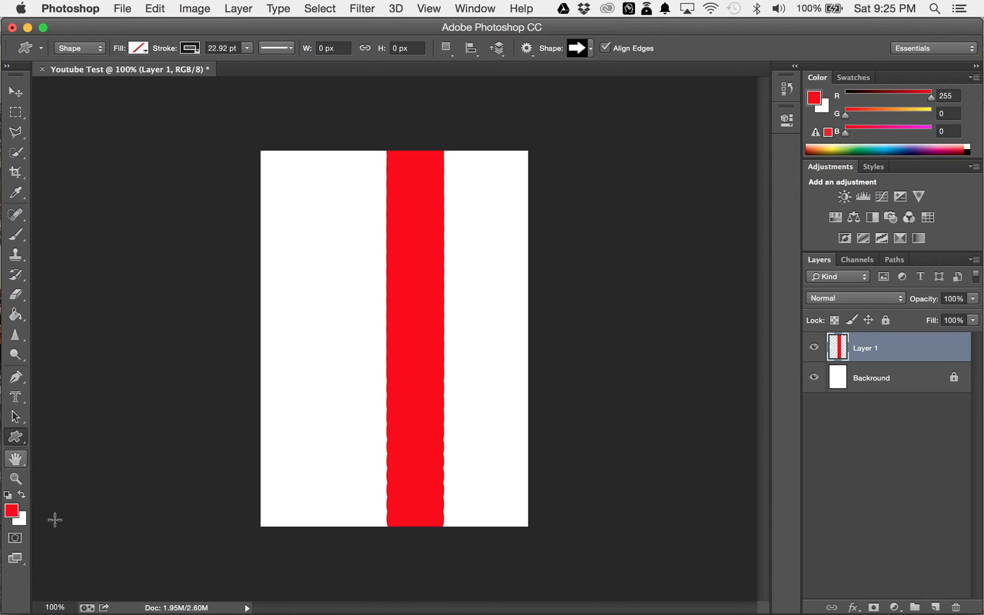
pyautogui.click(16, 436)
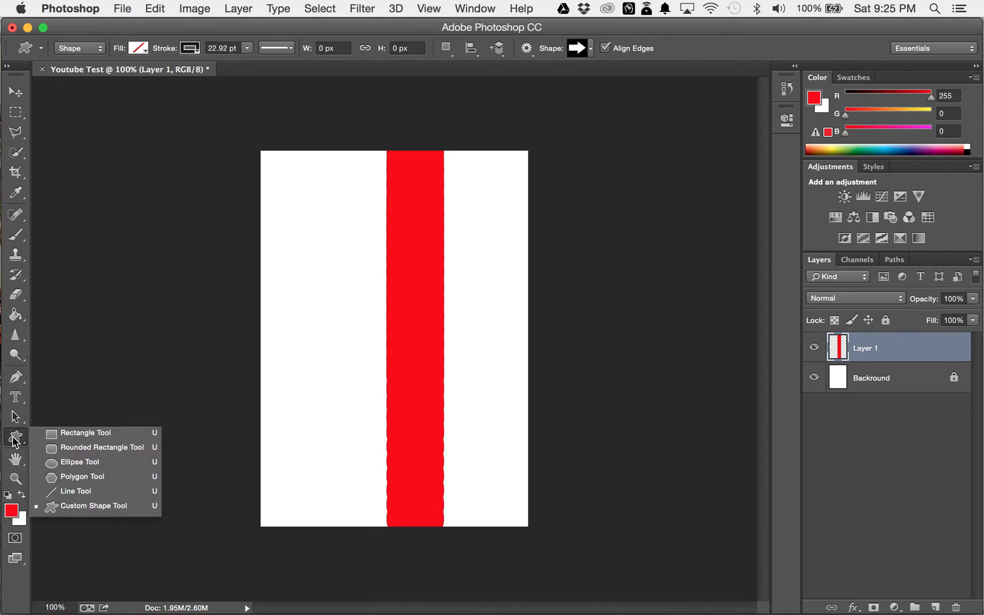
pyautogui.click(79, 433)
pyautogui.moveTo(269, 195); pyautogui.dragTo(392, 334)
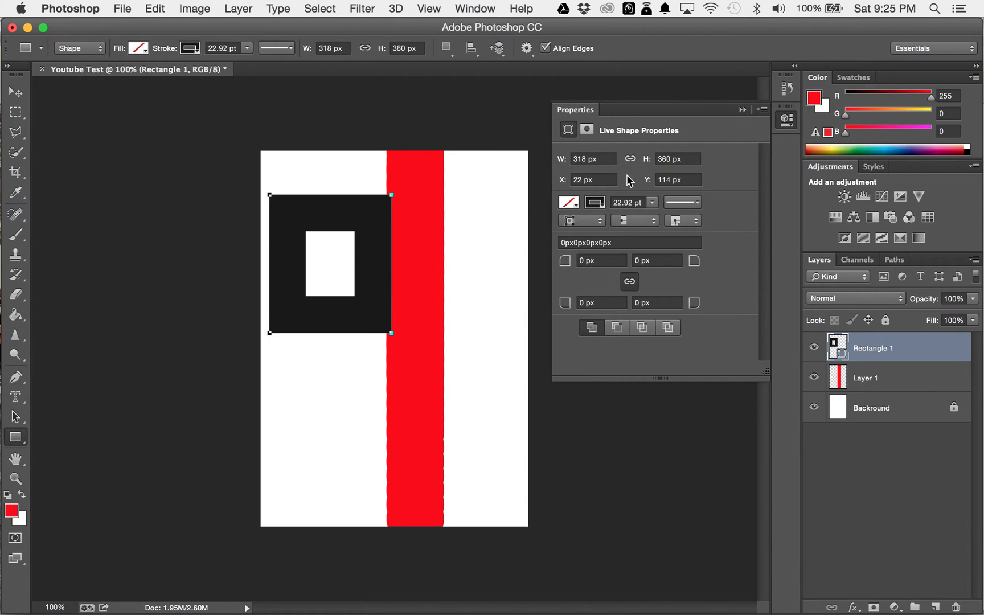
pyautogui.click(742, 109)
pyautogui.moveTo(885, 351); pyautogui.dragTo(956, 608)
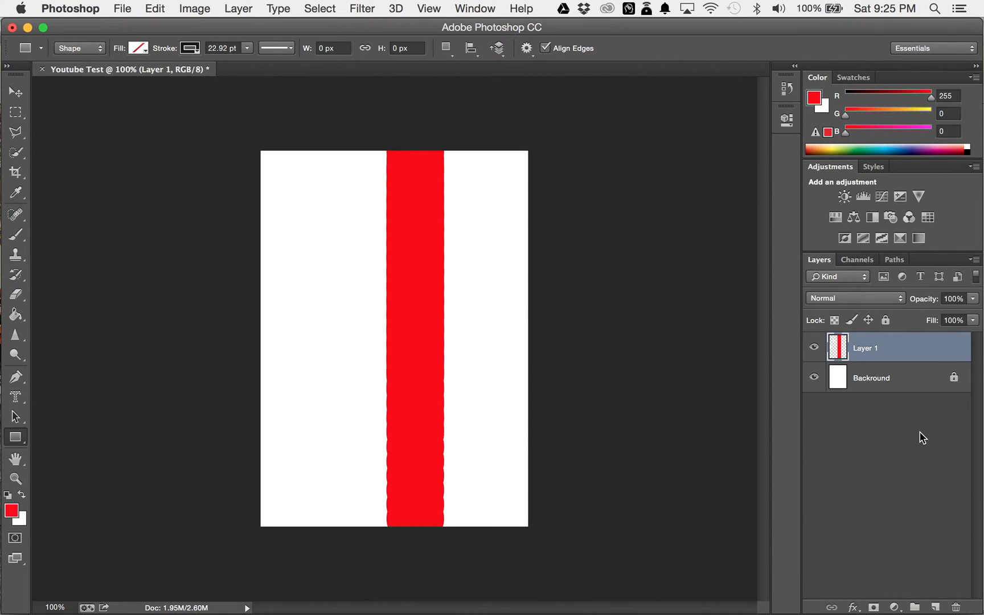
pyautogui.moveTo(874, 350); pyautogui.dragTo(882, 375)
# Step: Switch to the Custom Shape Tool and look through its preset shapes
pyautogui.rightClick(10, 442)
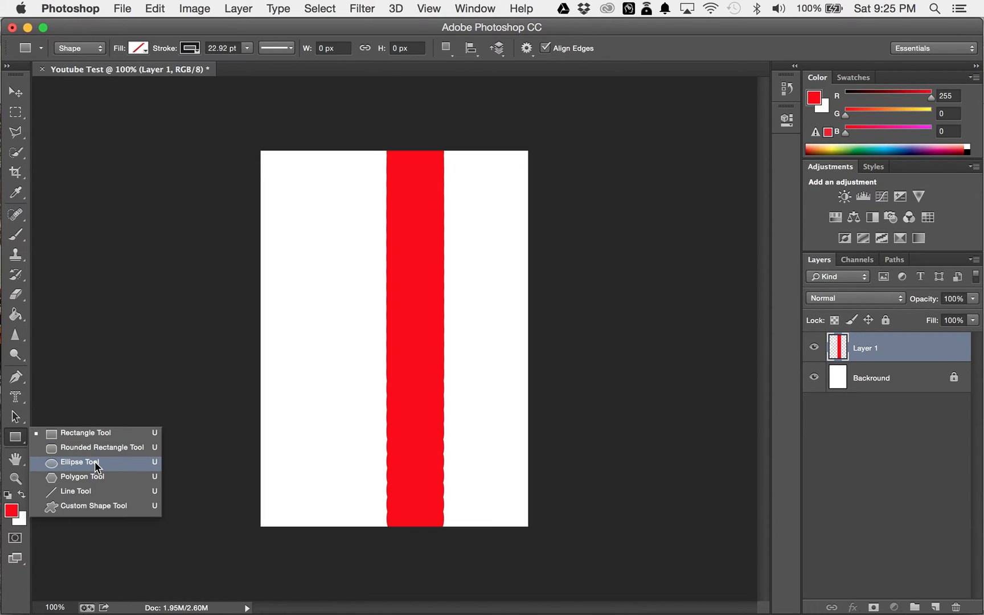
pyautogui.click(121, 508)
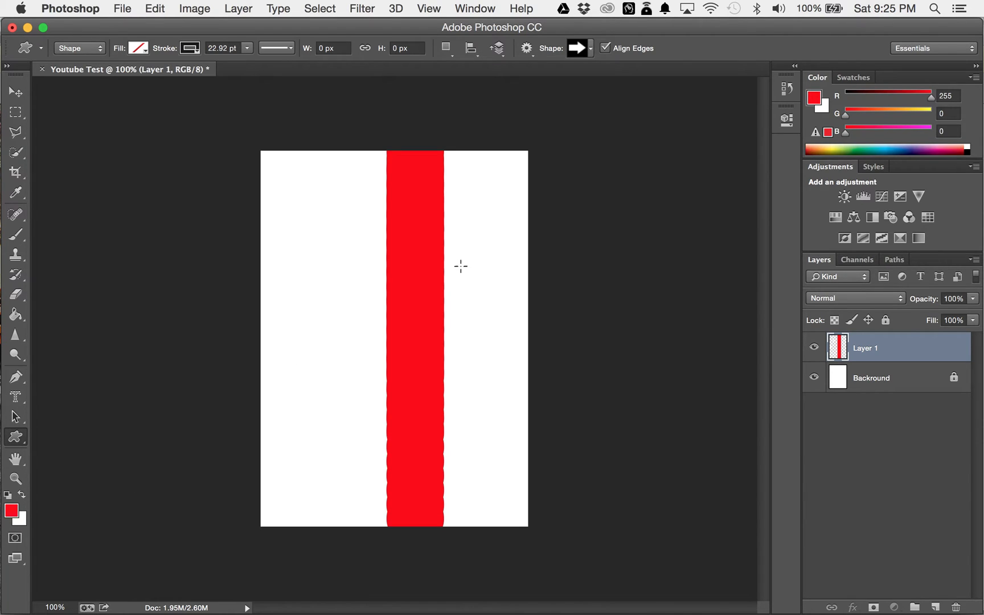
pyautogui.click(593, 48)
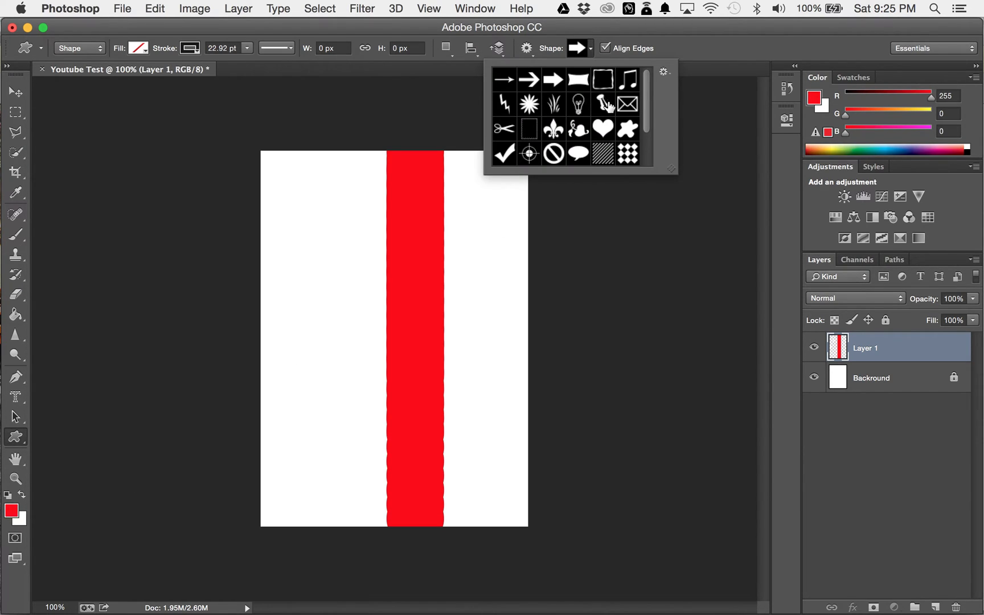
pyautogui.scroll(-3, 606, 106)
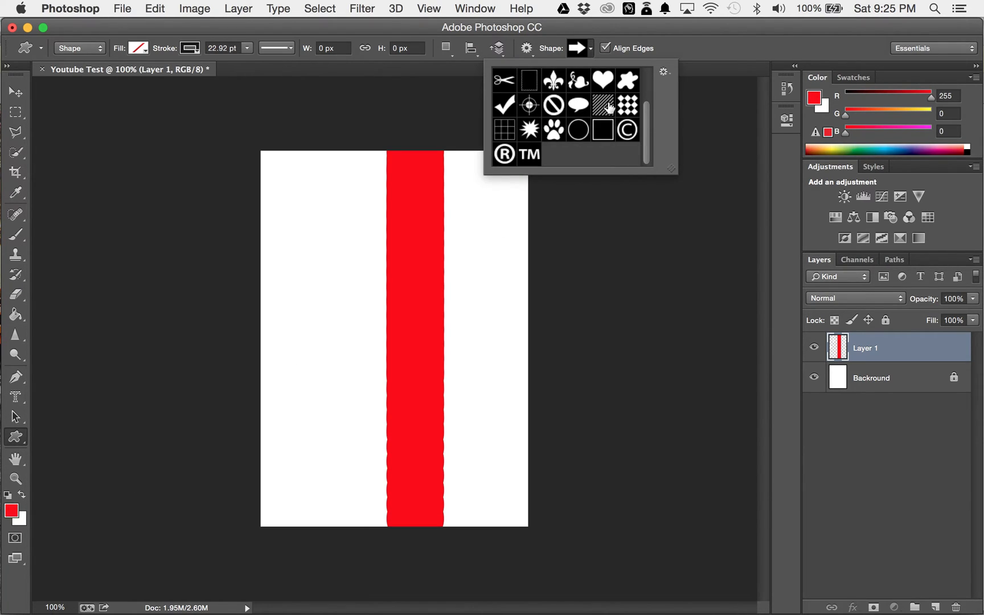
pyautogui.click(698, 29)
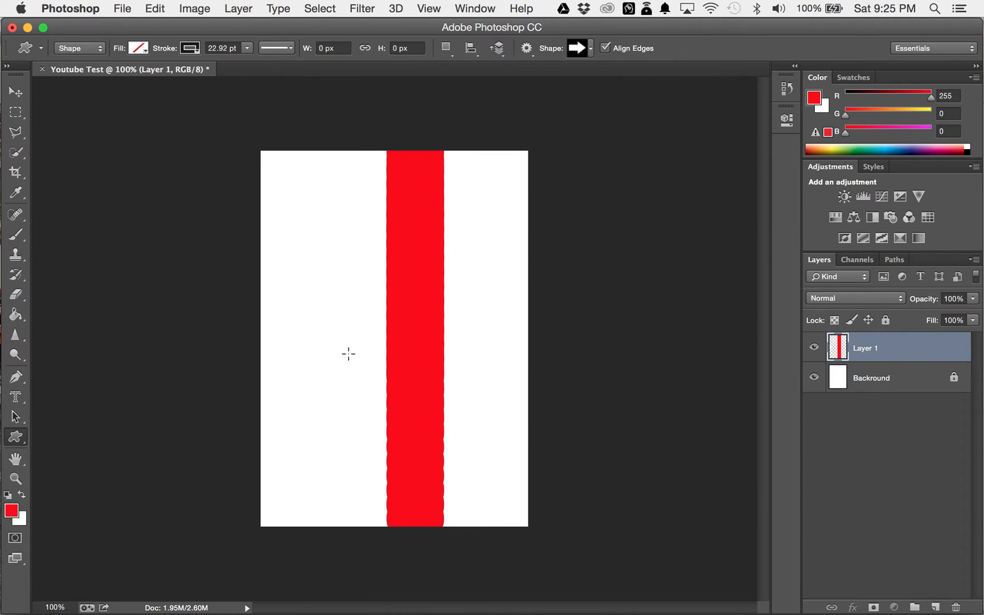
# Step: Fit the document on screen with the Hand Tool, and look at the tool's variants
pyautogui.doubleClick(11, 461)
pyautogui.click(12, 465)
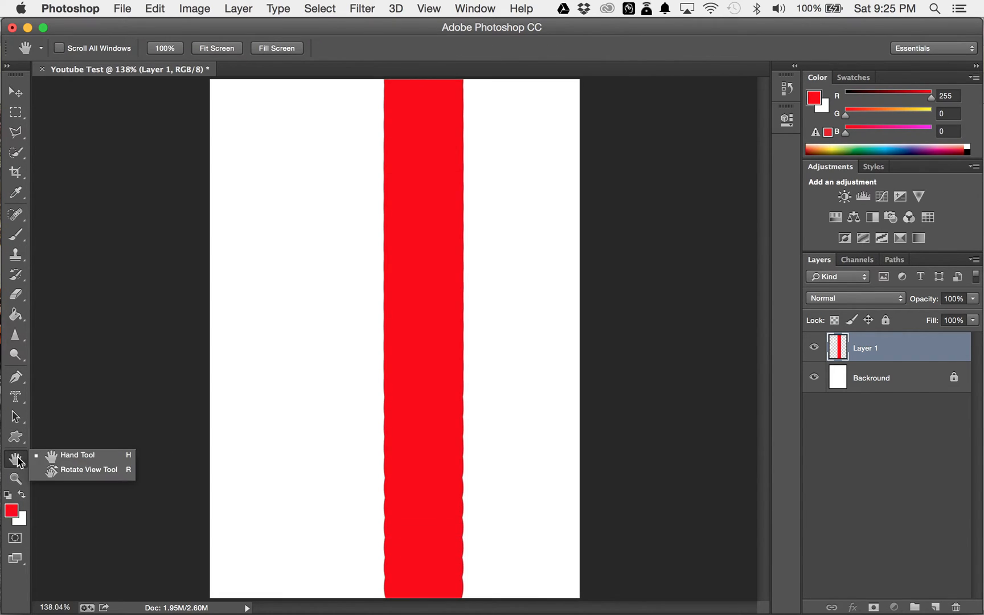
pyautogui.click(66, 448)
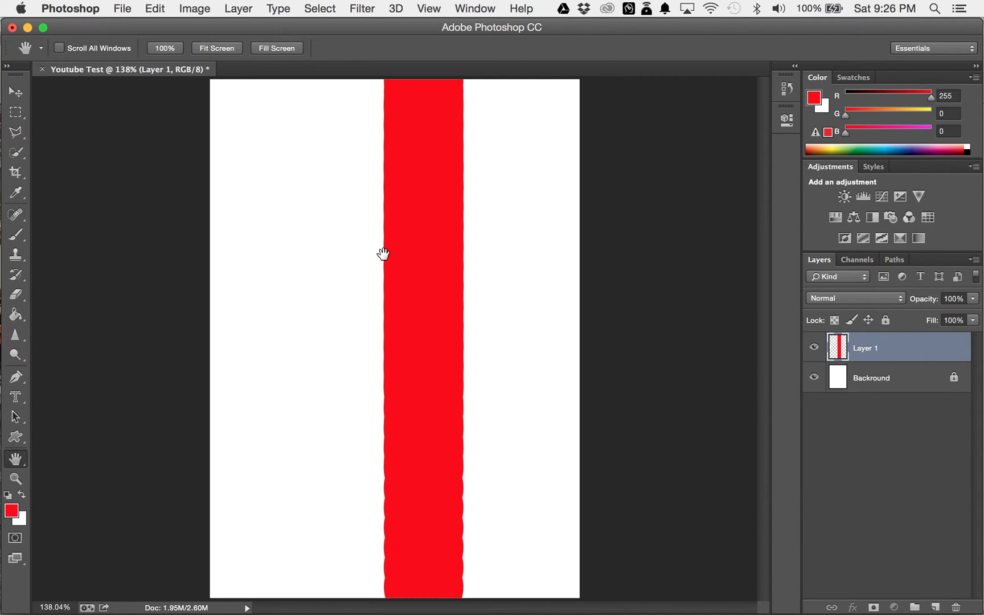
# Step: Zoom in to 600%, pan around the canvas with the Hand Tool, and fit the document on screen
pyautogui.press('super+minus')
pyautogui.press('super+minus')
pyautogui.press('super+equal')
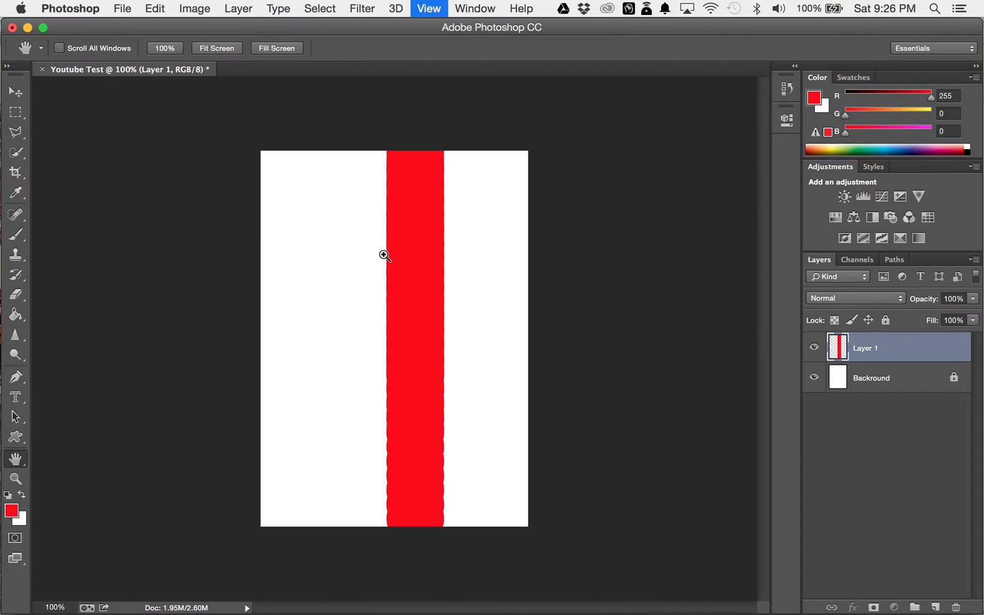
pyautogui.press('super+equal')
pyautogui.press('super+equal')
pyautogui.press('super+equal')
pyautogui.press('super+equal')
pyautogui.press('super+equal')
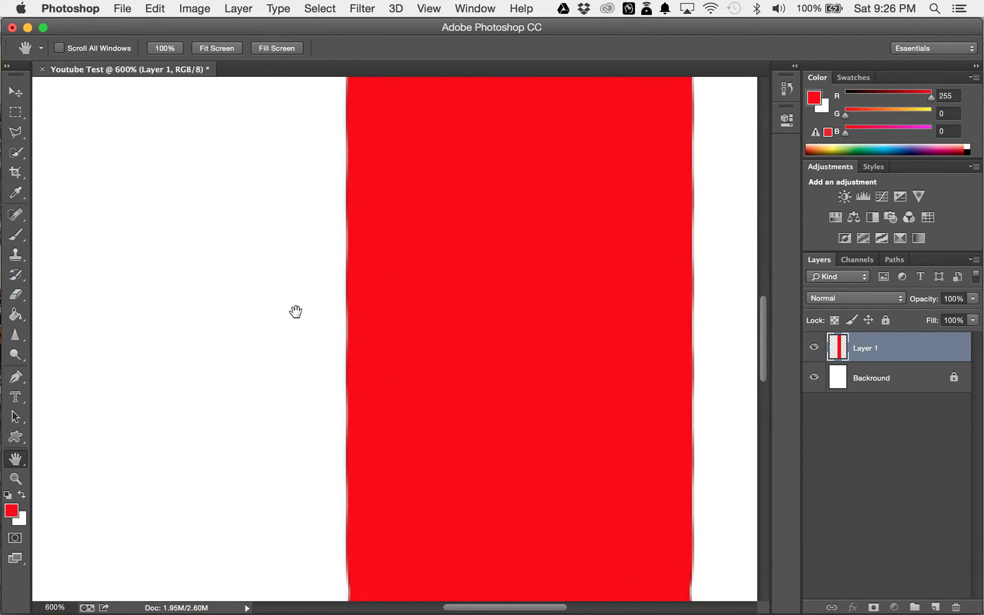
pyautogui.moveTo(283, 354); pyautogui.dragTo(468, 338)
pyautogui.moveTo(460, 417); pyautogui.dragTo(318, 200)
pyautogui.moveTo(332, 241); pyautogui.dragTo(113, 85)
pyautogui.moveTo(596, 378); pyautogui.dragTo(308, 279)
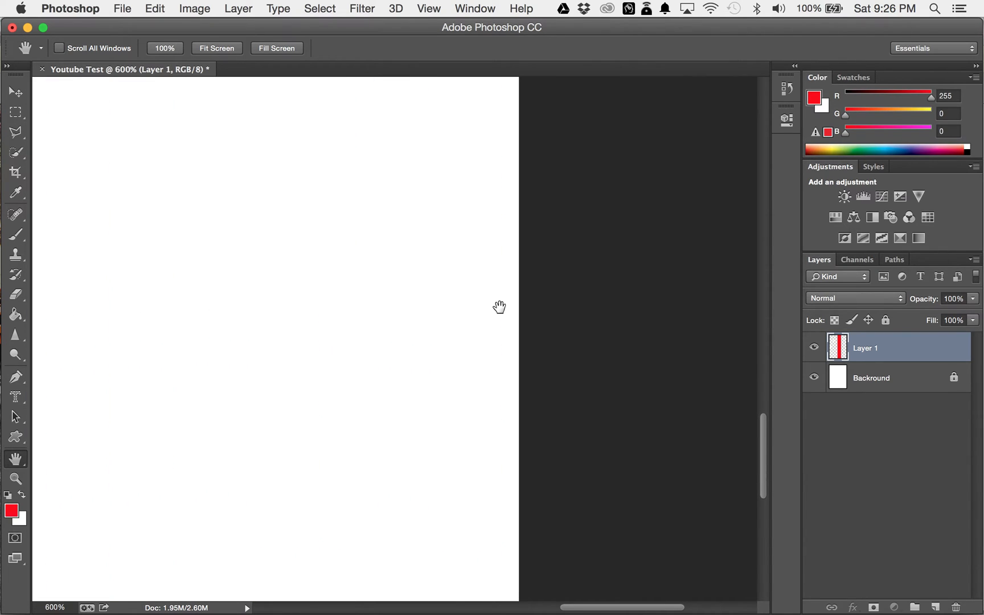
pyautogui.moveTo(500, 307); pyautogui.dragTo(685, 340)
pyautogui.press('super+0')
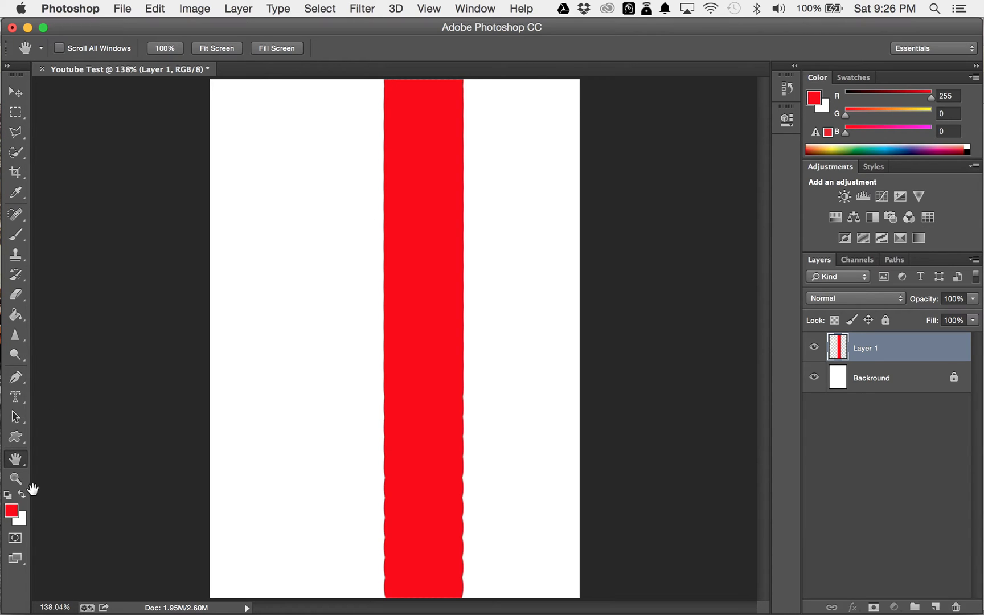
# Step: Magnify the red bar to 200% with the Zoom Tool
pyautogui.click(15, 479)
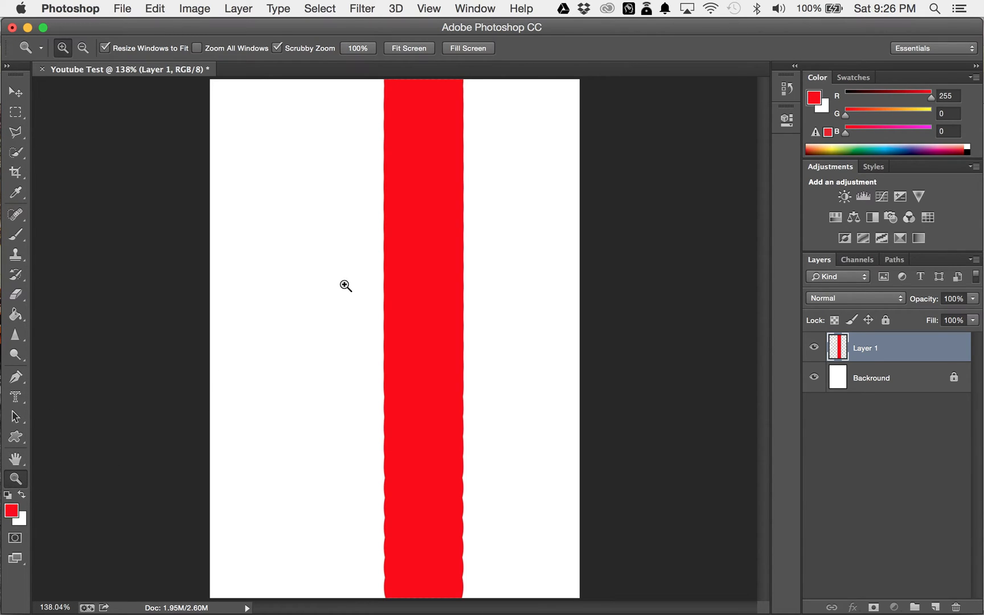
pyautogui.click(403, 262)
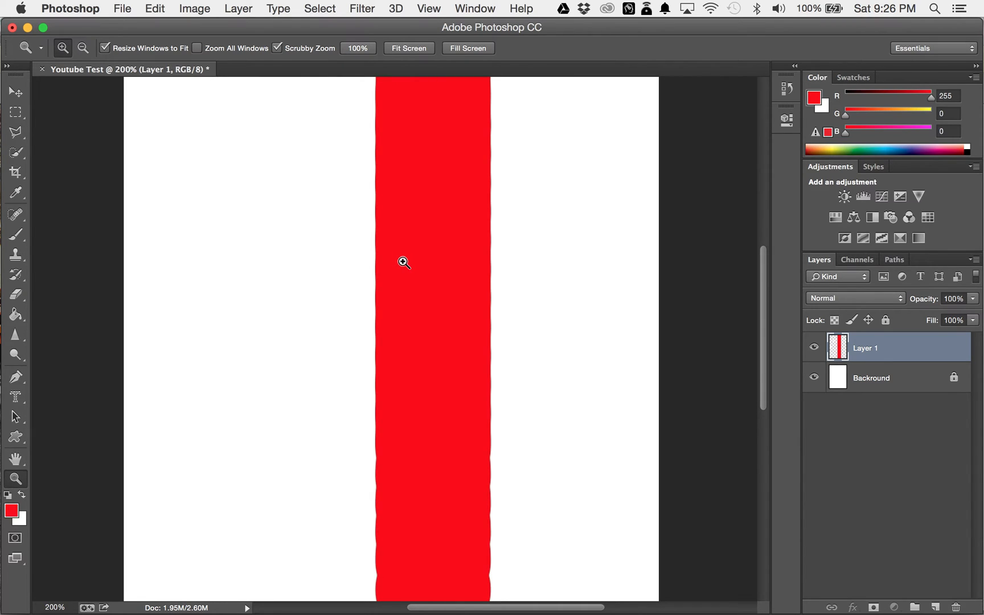
# Step: Magnify the red bar to 400% with the Zoom Tool
pyautogui.rightClick(403, 261)
pyautogui.click(399, 259)
pyautogui.click(399, 240)
pyautogui.click(369, 243)
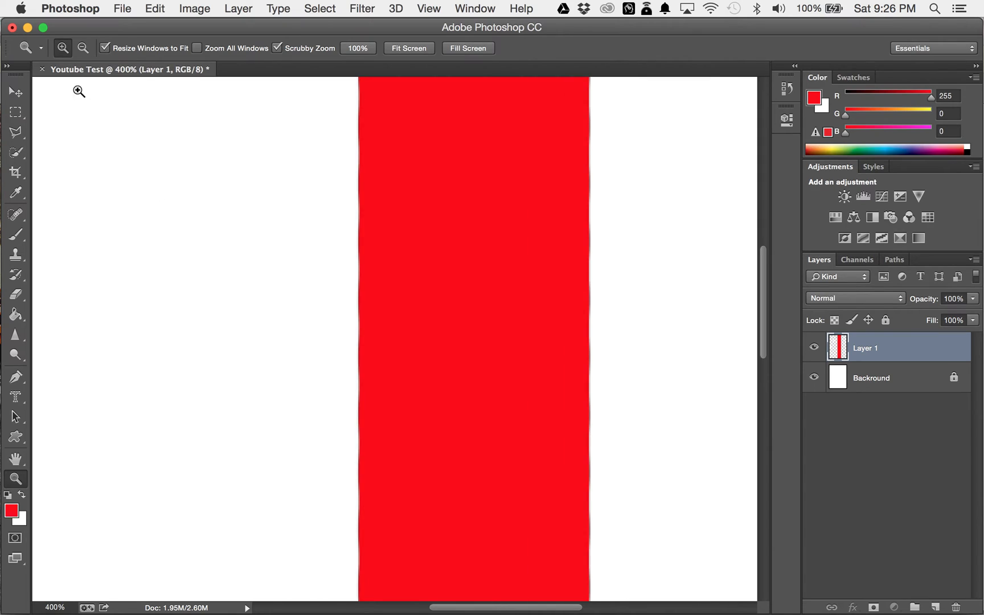
# Step: Zoom out to 100%, then set the Zoom Tool back to zooming in and fit the document on screen
pyautogui.click(84, 51)
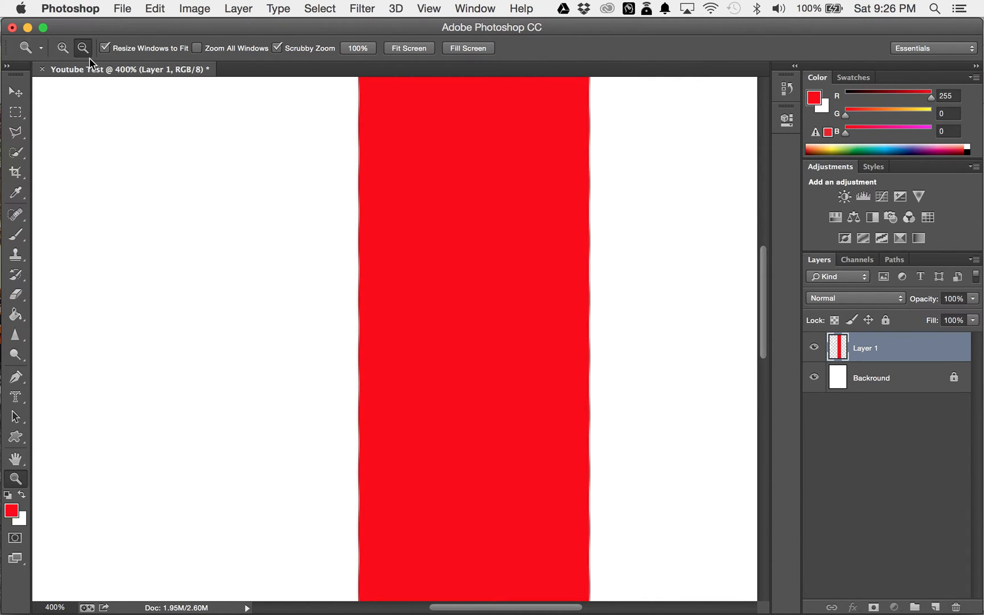
pyautogui.click(358, 268)
pyautogui.click(398, 326)
pyautogui.click(312, 219)
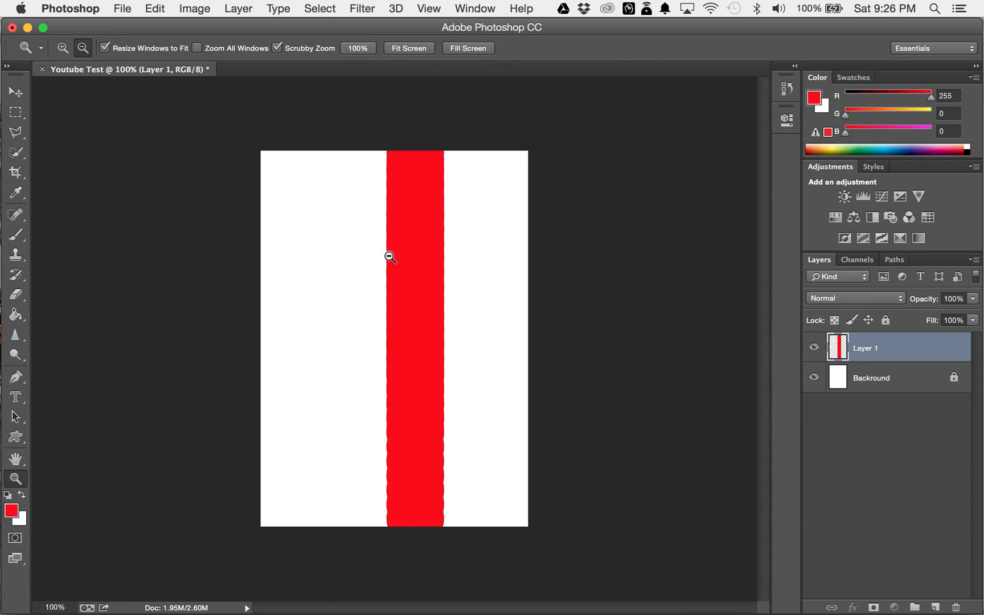
pyautogui.click(369, 48)
pyautogui.click(62, 48)
pyautogui.rightClick(423, 213)
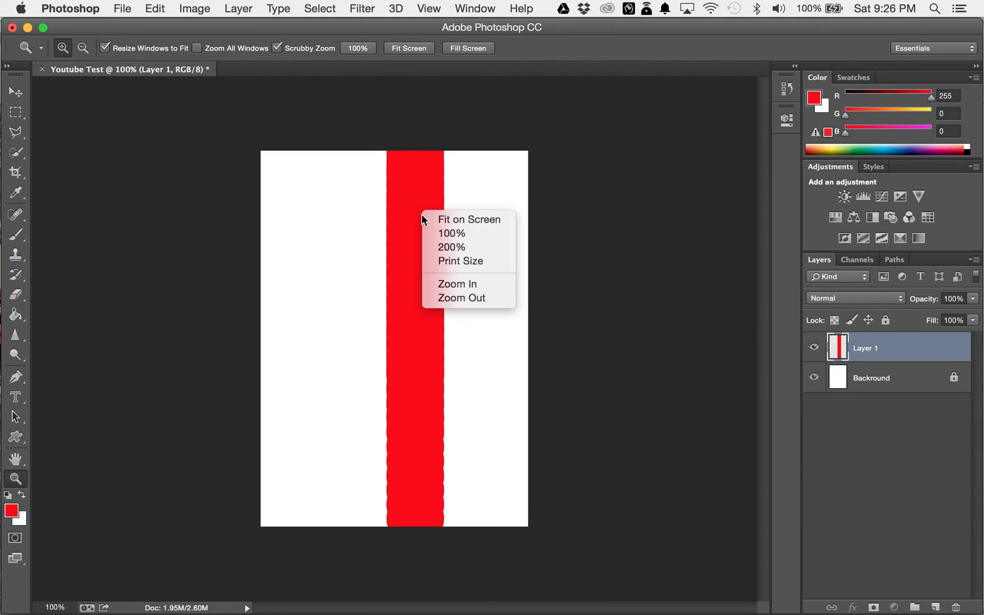
pyautogui.click(460, 220)
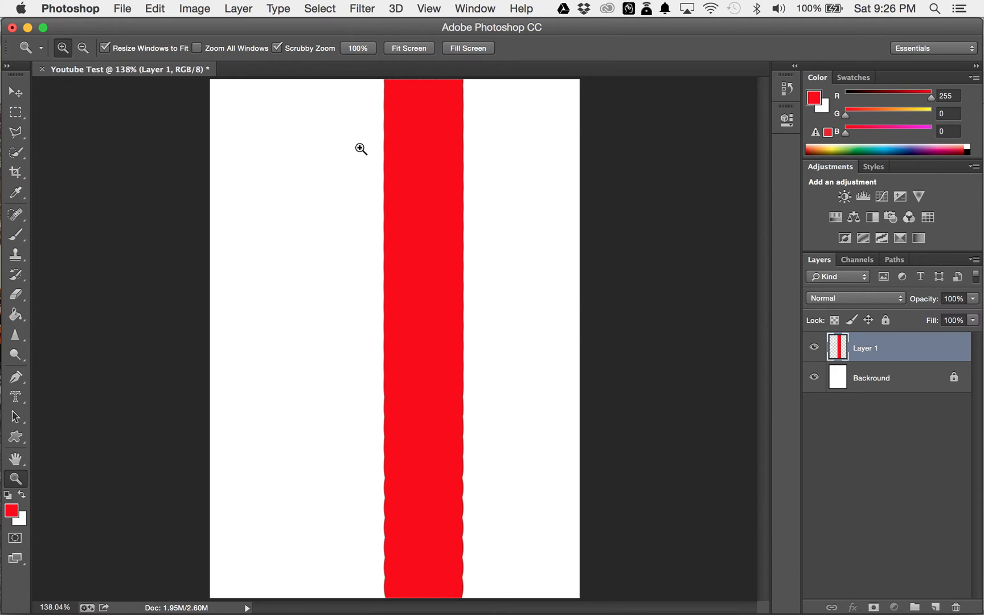
# Step: Magnify the red bar with scrubby zoom, set the magnification to 200%, and look at the available zoom presets
pyautogui.moveTo(361, 148); pyautogui.dragTo(413, 220)
pyautogui.rightClick(388, 213)
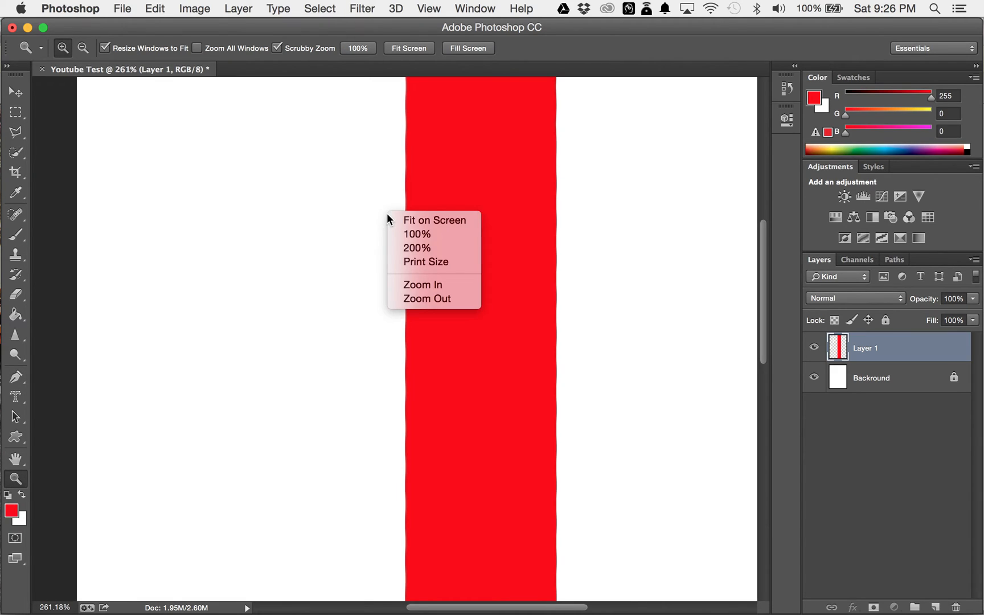
pyautogui.click(416, 248)
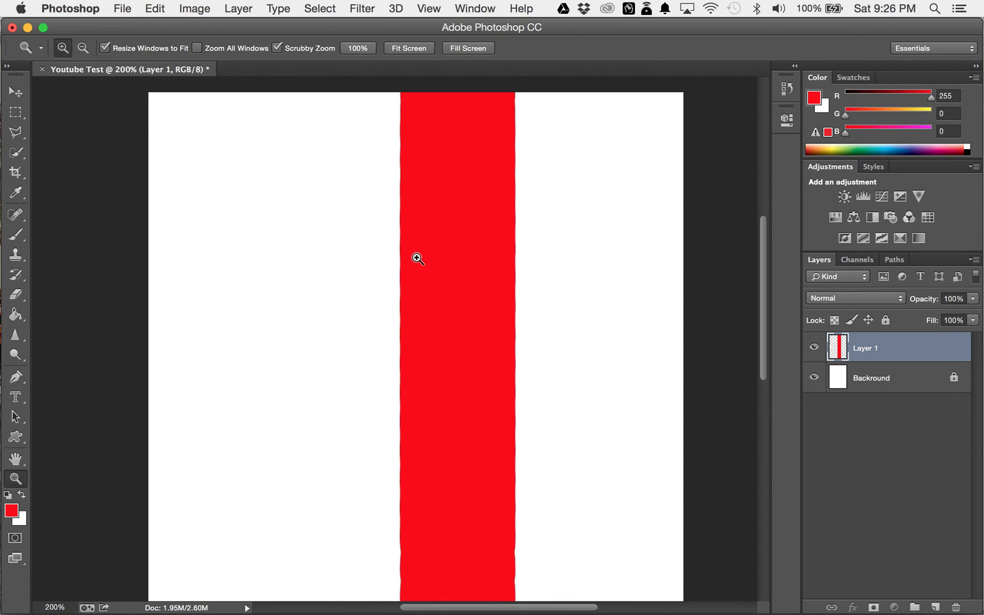
pyautogui.rightClick(418, 256)
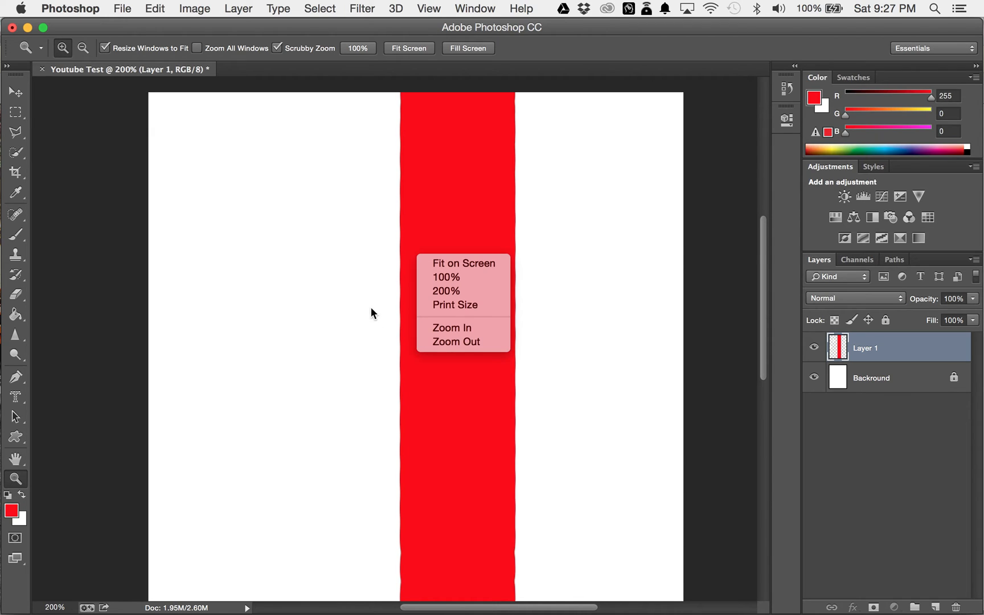
pyautogui.click(86, 27)
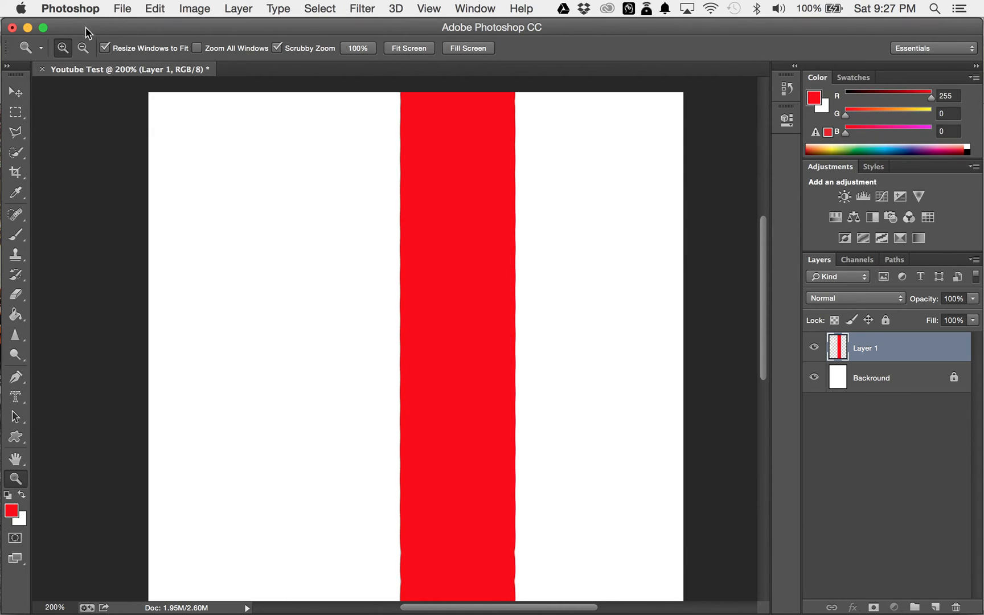
# Step: Try a muted red (ac6161) as the foreground color in the Color Picker, and enter the hex value 7767899
pyautogui.click(14, 515)
pyautogui.moveTo(336, 241)
pyautogui.mouseDown()
pyautogui.moveTo(293, 146)
pyautogui.moveTo(336, 188)
pyautogui.moveTo(358, 244)
pyautogui.moveTo(372, 205)
pyautogui.mouseUp()
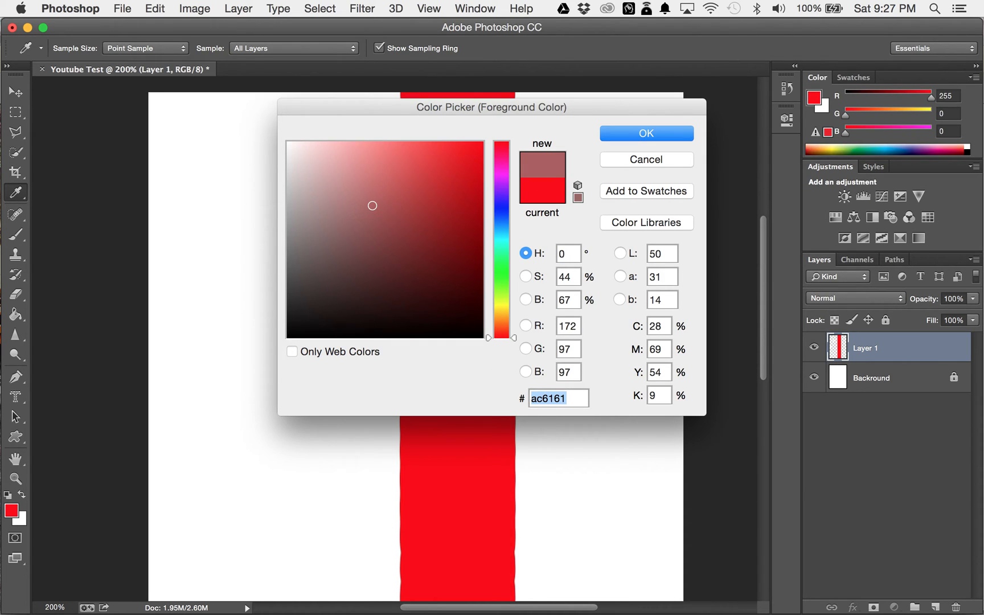
pyautogui.press('BackSpace')
pyautogui.write('77')
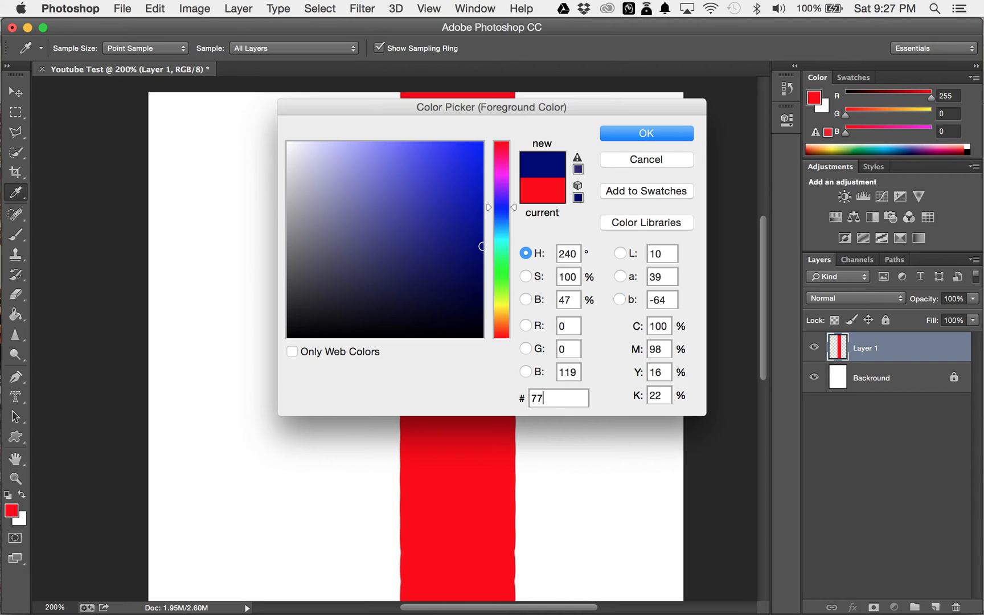
pyautogui.write('678')
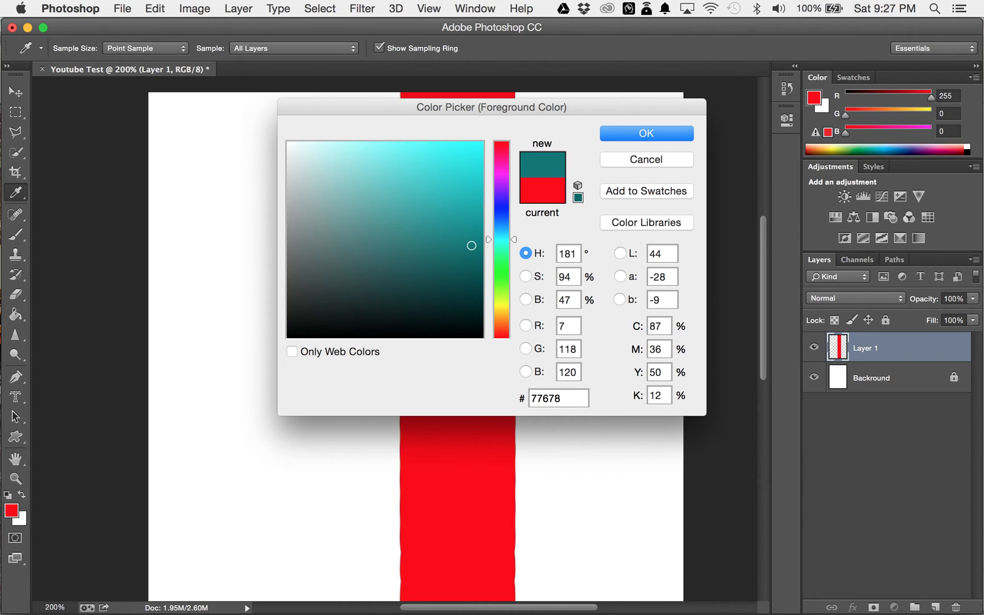
pyautogui.write('99')
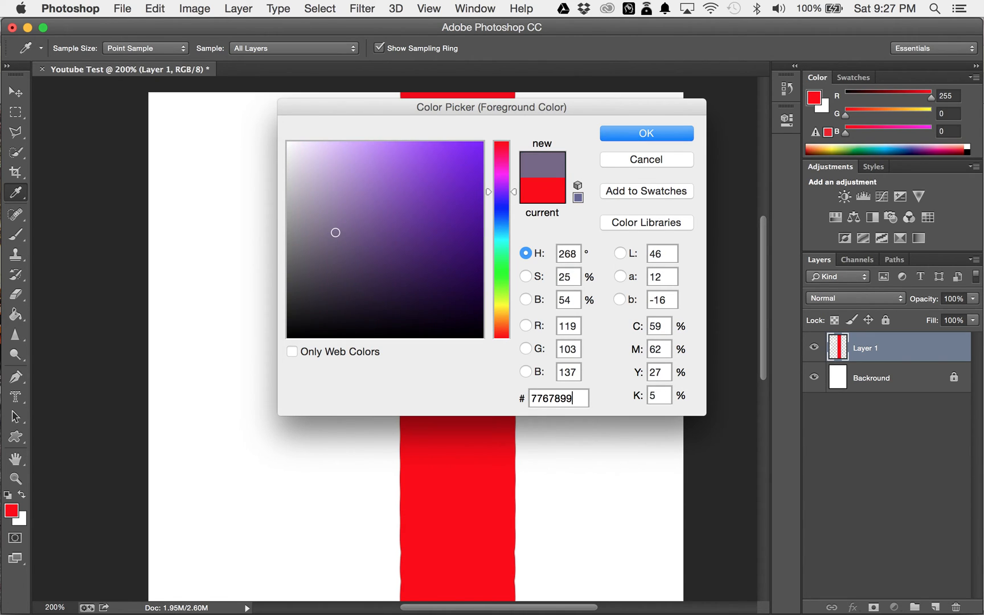
# Step: Replace the foreground color's hex value with ffffff
pyautogui.press('BackSpace')
pyautogui.press('BackSpace')
pyautogui.press('BackSpace')
pyautogui.press('BackSpace')
pyautogui.press('BackSpace')
pyautogui.press('BackSpace')
pyautogui.press('BackSpace')
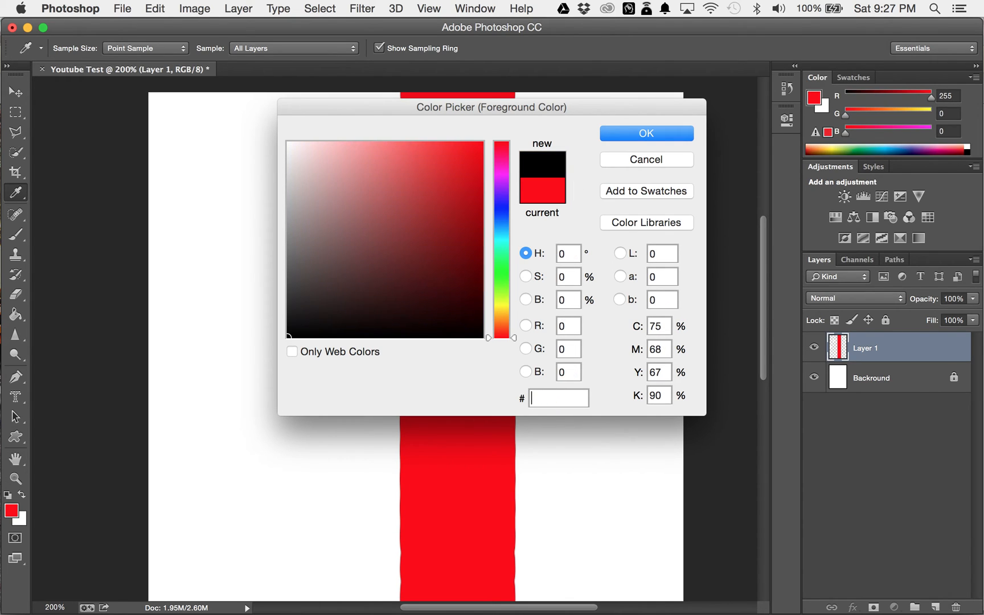
pyautogui.write('ffffff')
# Step: Uncover the canvas, sample colors from the red bar and the white area, and accept red (ff0000) as the foreground color
pyautogui.moveTo(547, 107); pyautogui.dragTo(794, 189)
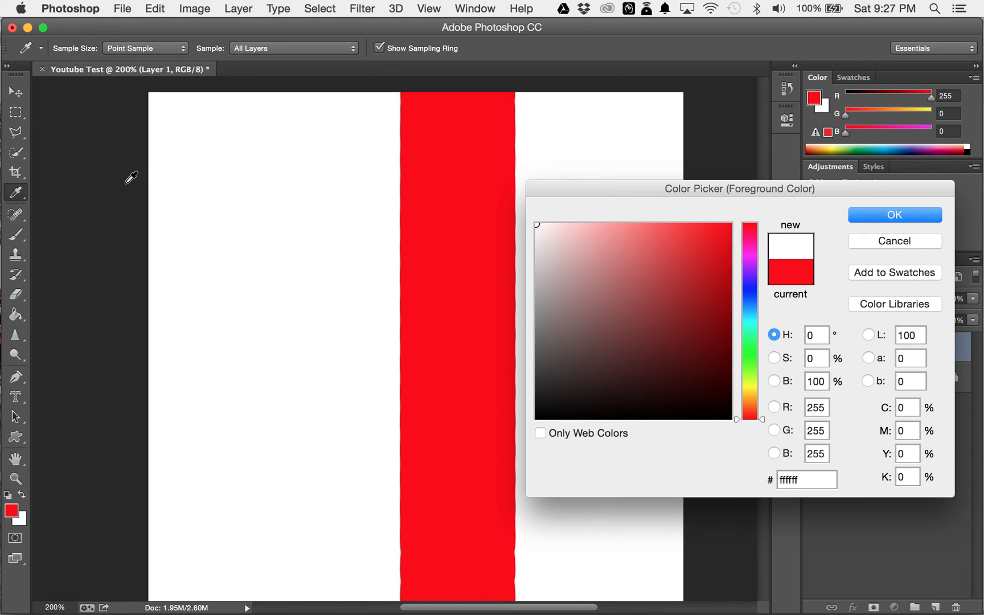
pyautogui.click(422, 128)
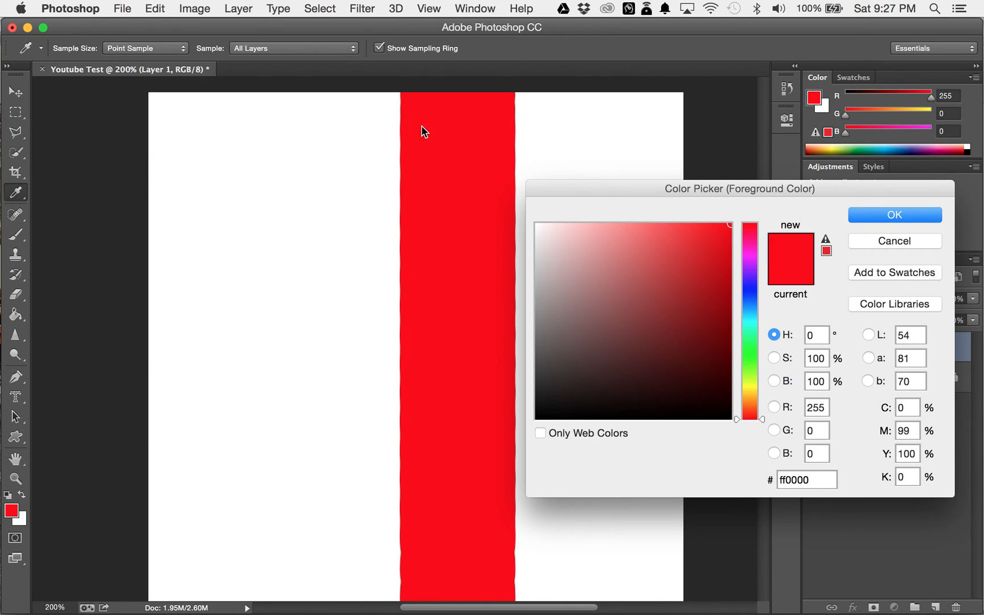
pyautogui.click(267, 104)
pyautogui.moveTo(113, 124); pyautogui.dragTo(381, 213)
pyautogui.click(895, 219)
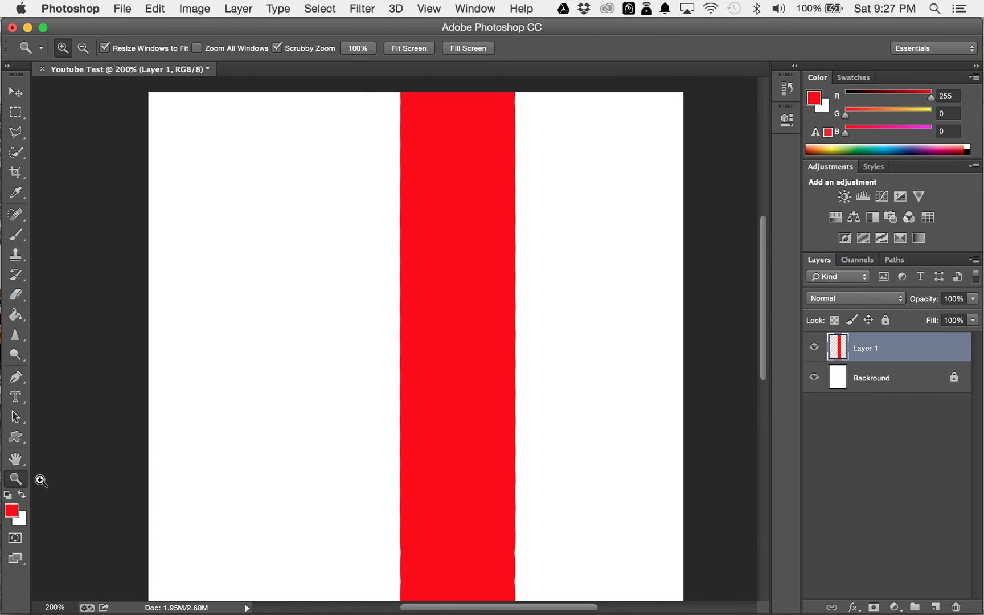
# Step: Swap the foreground and background colors repeatedly, and reset them to the default black and white
pyautogui.press('super+plus')
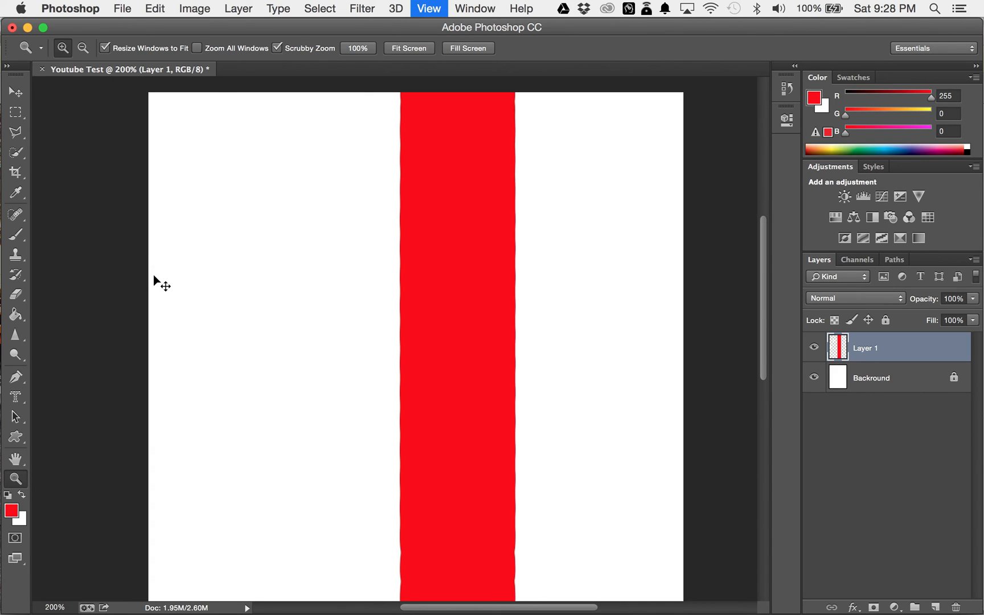
pyautogui.press('super+0')
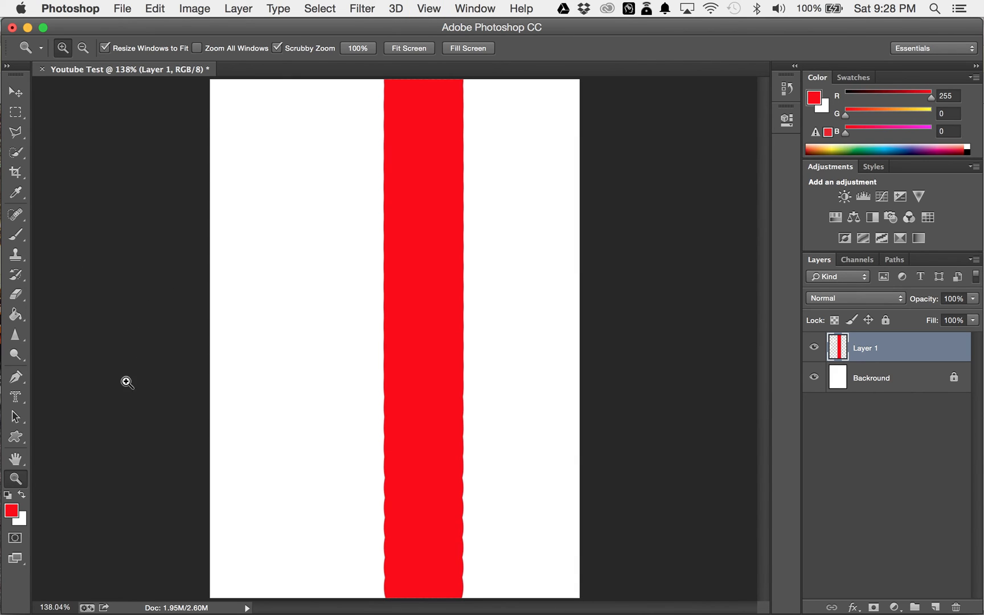
pyautogui.click(22, 495)
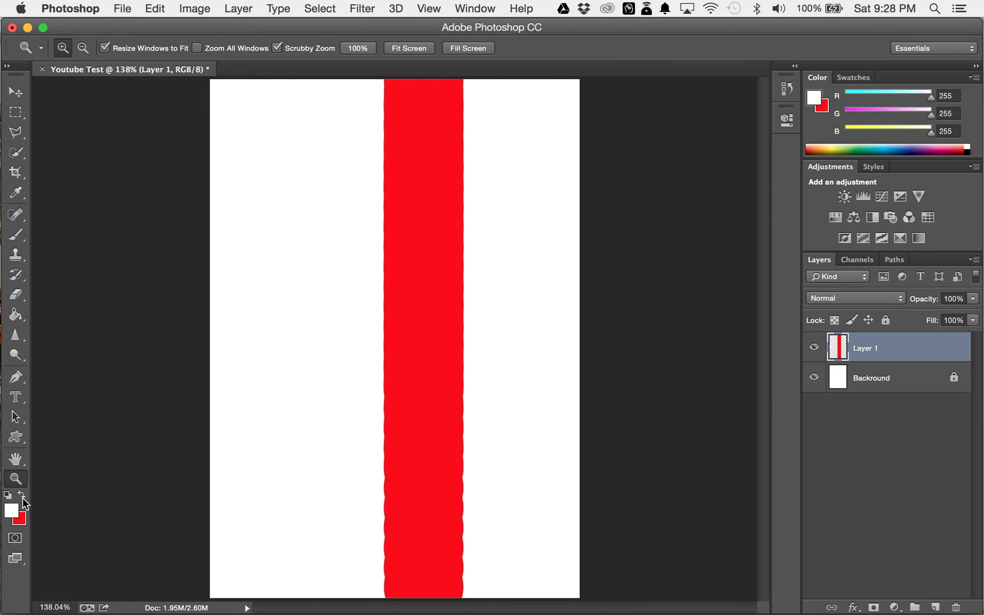
pyautogui.click(22, 496)
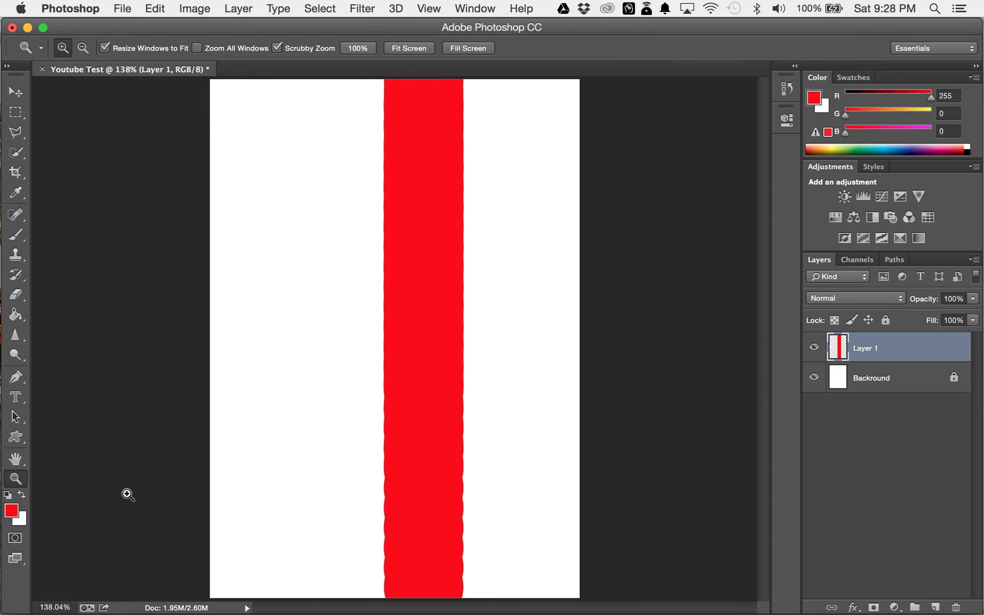
pyautogui.press('x')
pyautogui.press('x')
pyautogui.press('x')
pyautogui.press('x')
pyautogui.press('x')
pyautogui.press('x')
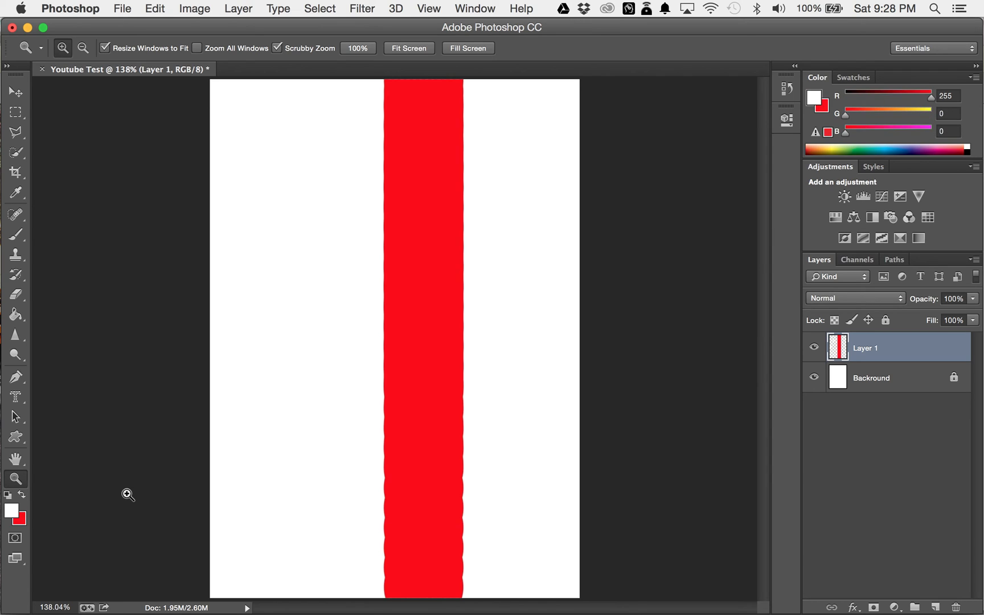
pyautogui.press('x')
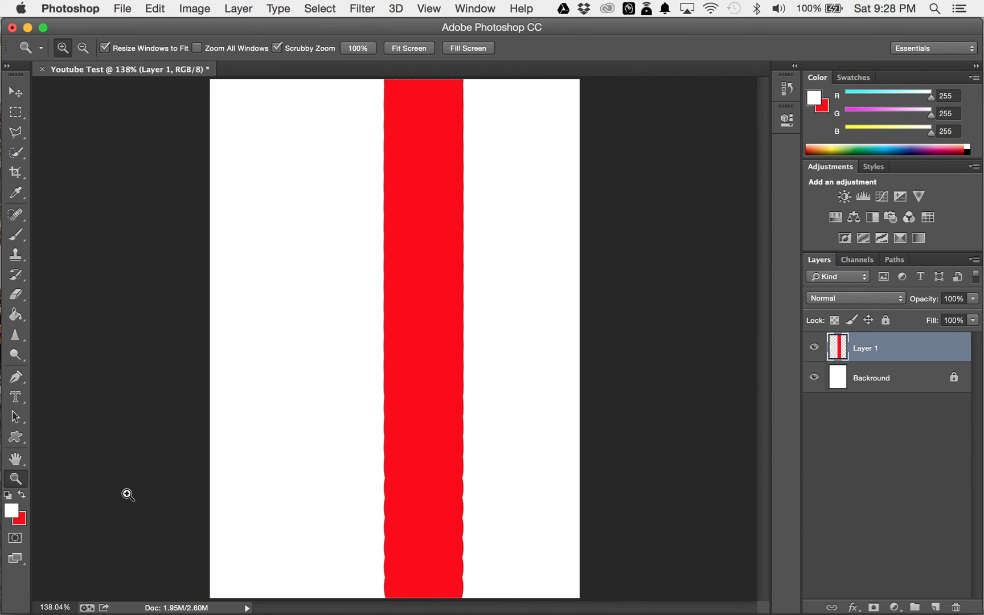
pyautogui.click(8, 496)
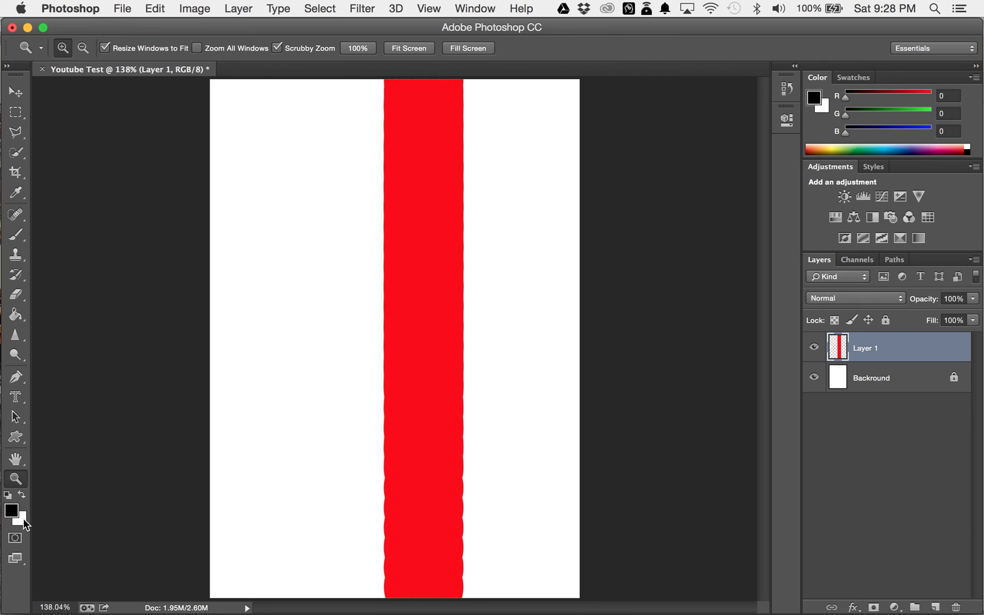
# Step: Set the foreground color to bright red (R 255, G 0, B 0), and reset both colors to default black and white
pyautogui.click(14, 514)
pyautogui.moveTo(626, 352); pyautogui.dragTo(732, 224)
pyautogui.click(853, 224)
pyautogui.press('z')
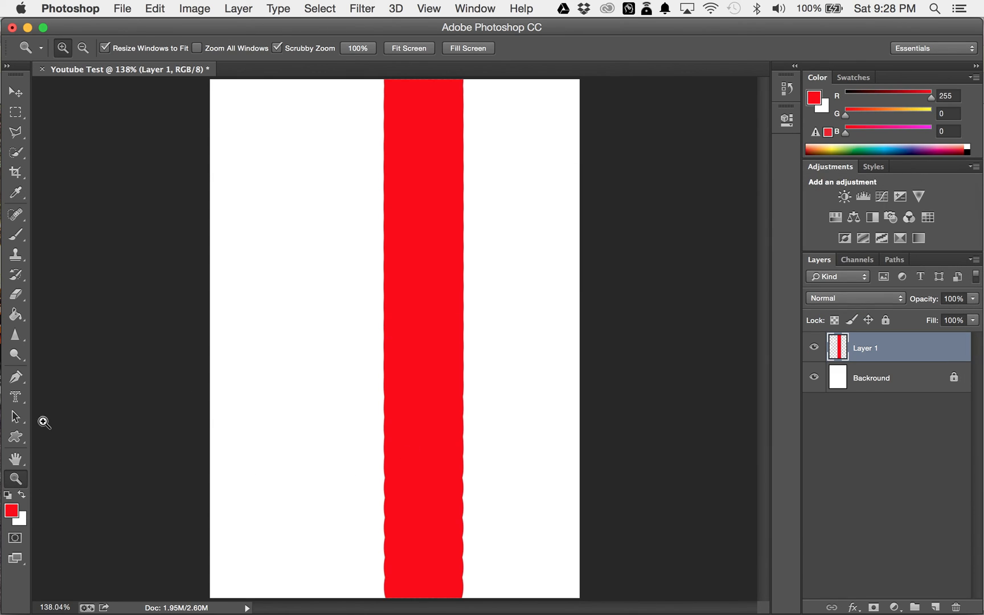
pyautogui.press('d')
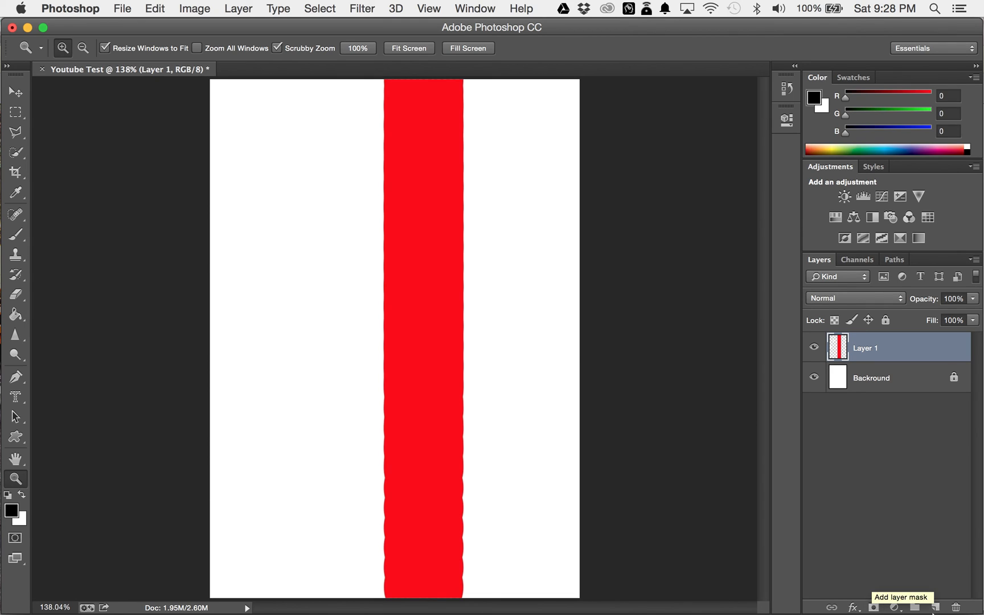
# Step: Look at the screen modes, choose Standard Screen Mode, and switch to the Move Tool
pyautogui.click(17, 564)
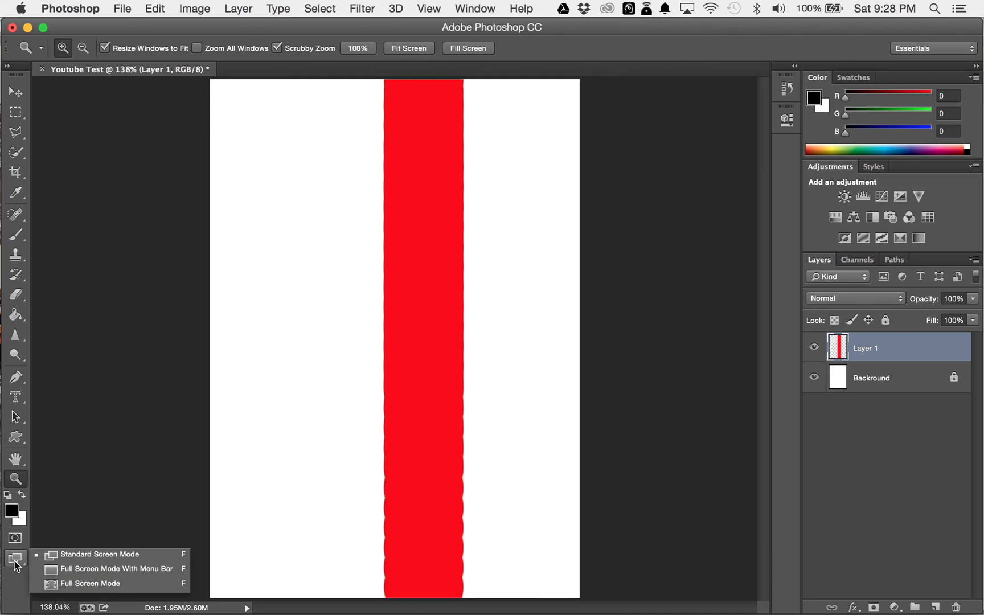
pyautogui.click(55, 553)
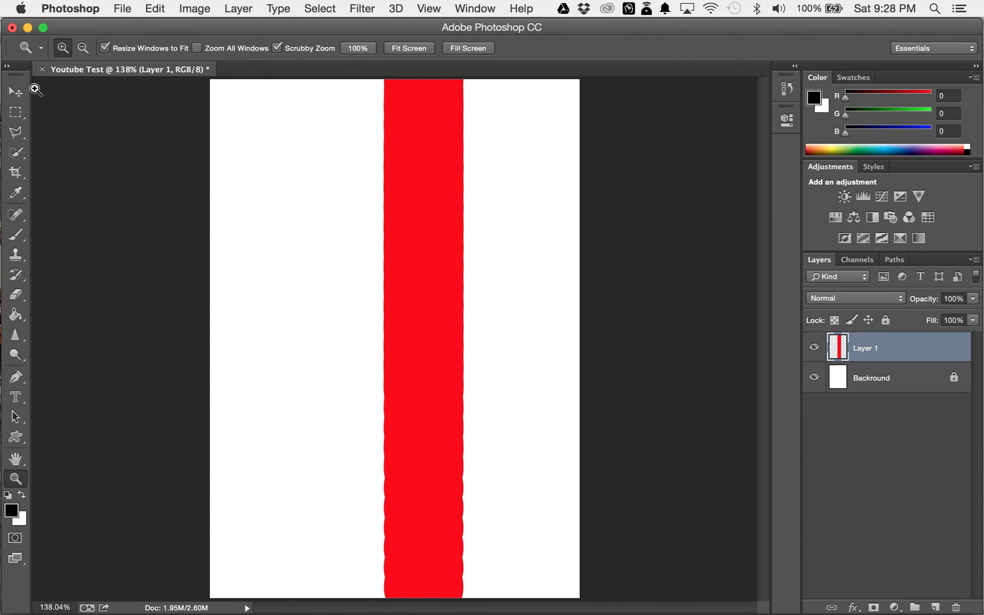
pyautogui.click(17, 93)
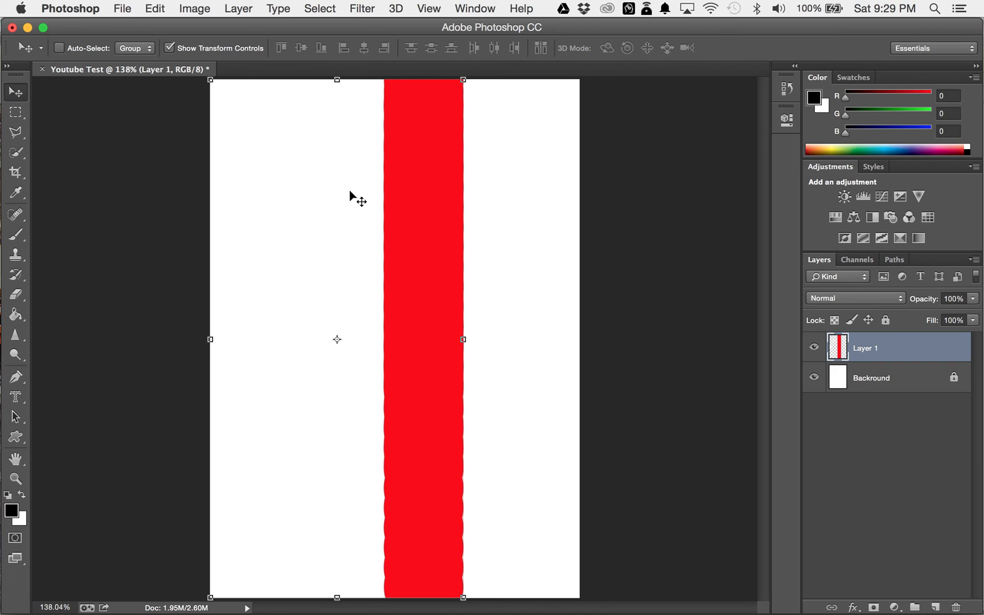
# Step: Switch to QuickTime Player
pyautogui.moveTo(577, 598)
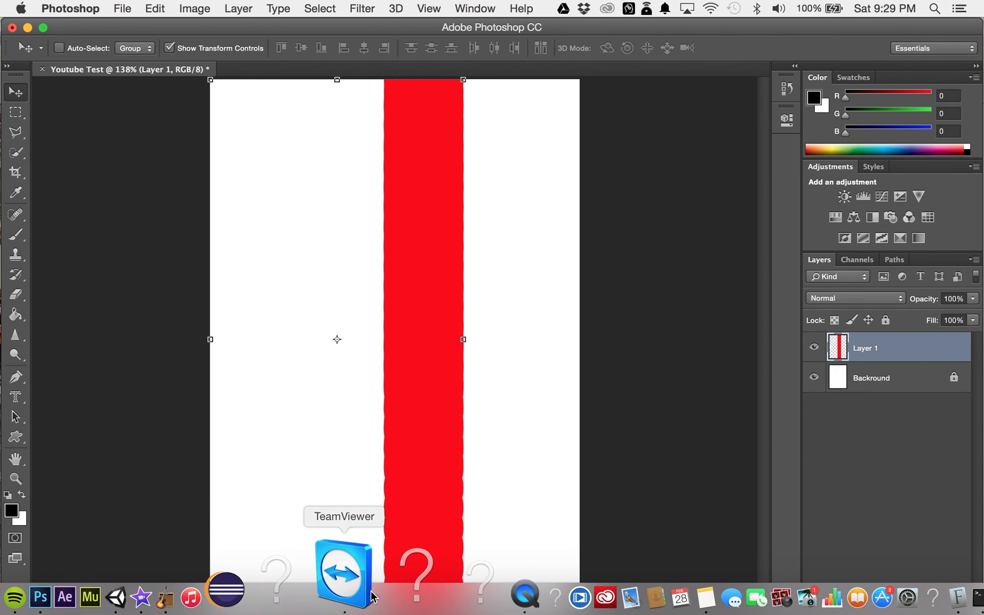
pyautogui.click(428, 593)
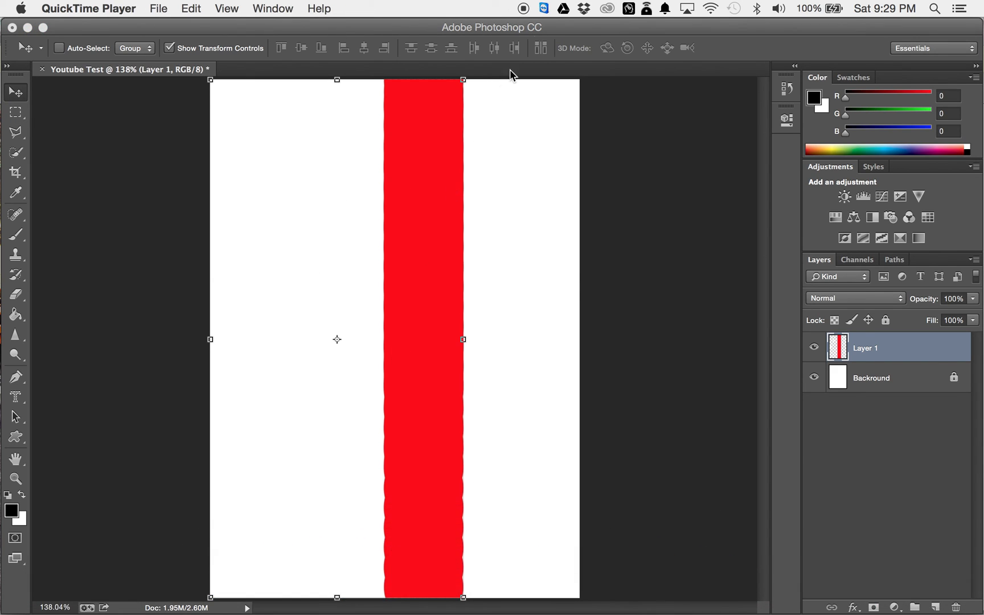